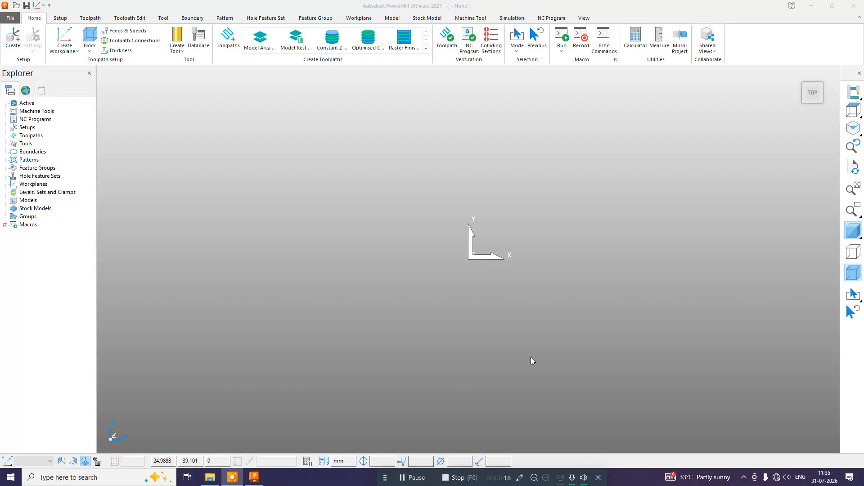
# Step: Import the CAD model BLOCK 11.prt from the MODEL folder on drive D and dismiss the translation report
pyautogui.click(10, 19)
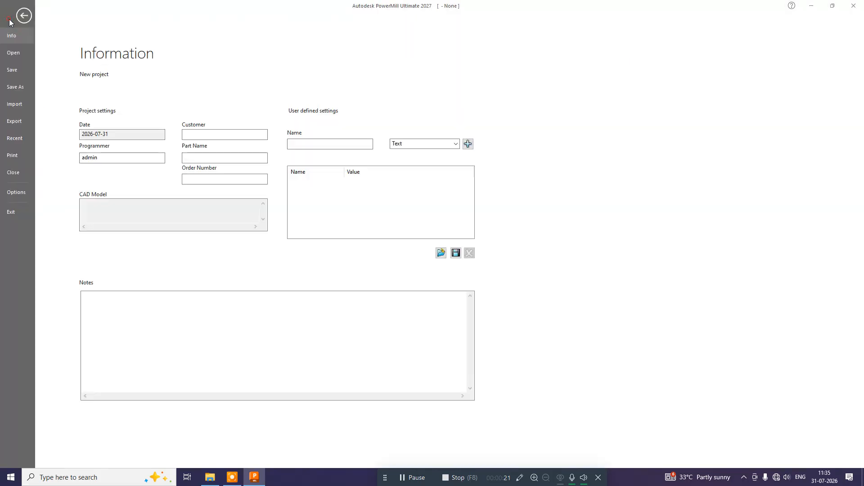
pyautogui.click(15, 104)
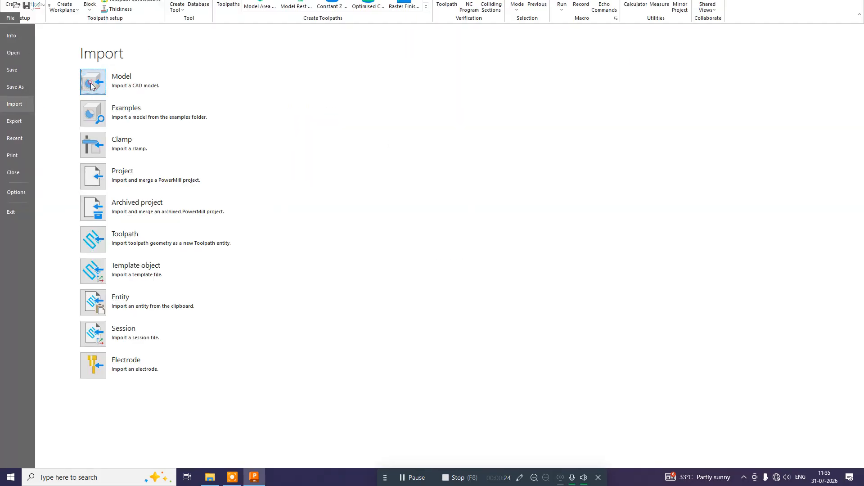
pyautogui.click(92, 83)
pyautogui.click(435, 189)
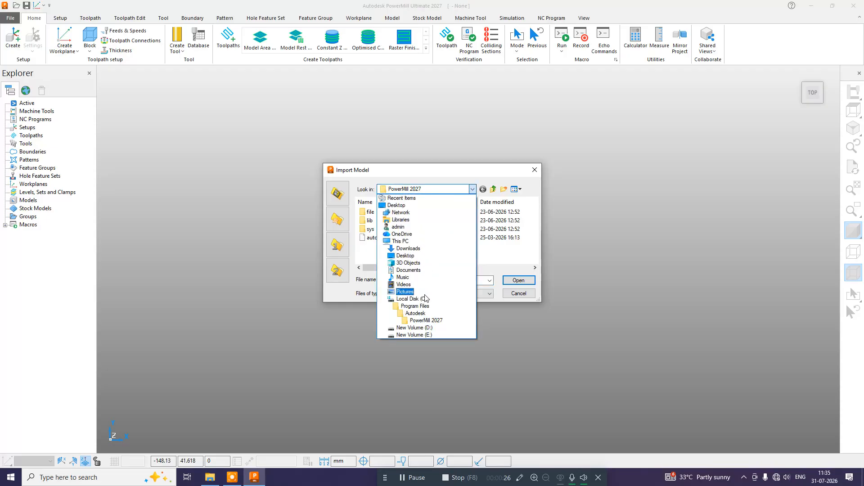
pyautogui.click(414, 328)
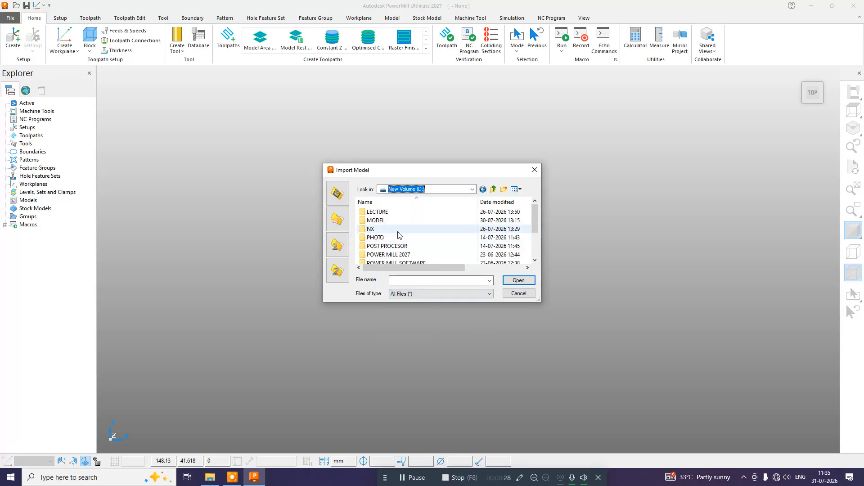
pyautogui.doubleClick(388, 221)
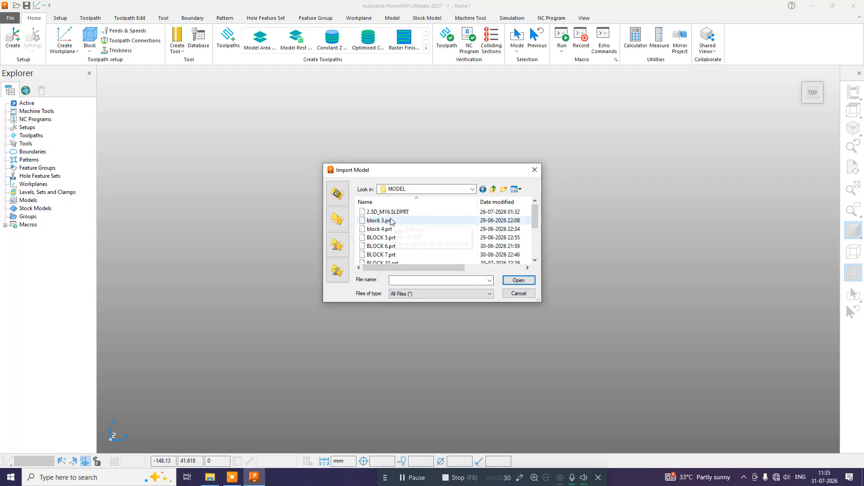
pyautogui.scroll(-3, 399, 238)
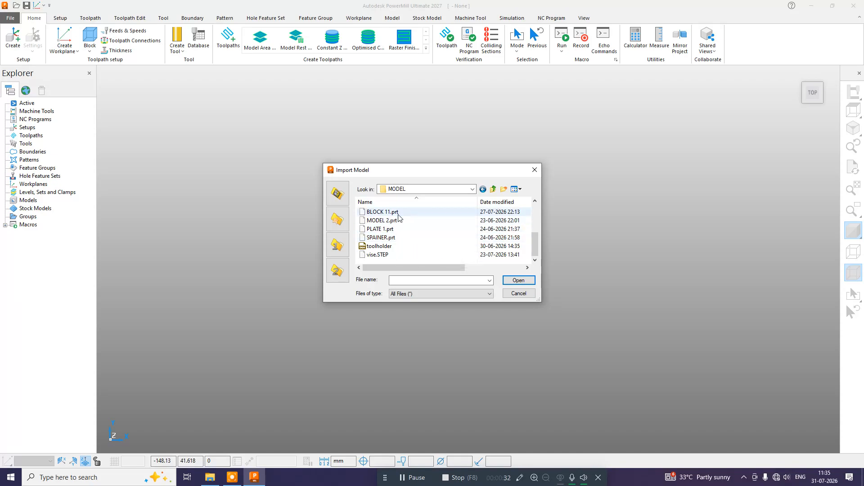
pyautogui.click(383, 212)
pyautogui.click(511, 283)
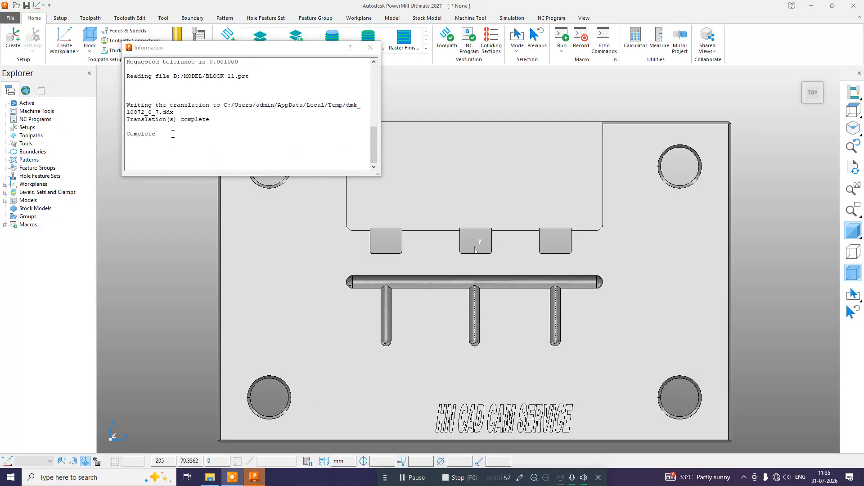
pyautogui.click(370, 48)
pyautogui.scroll(-2, 294, 106)
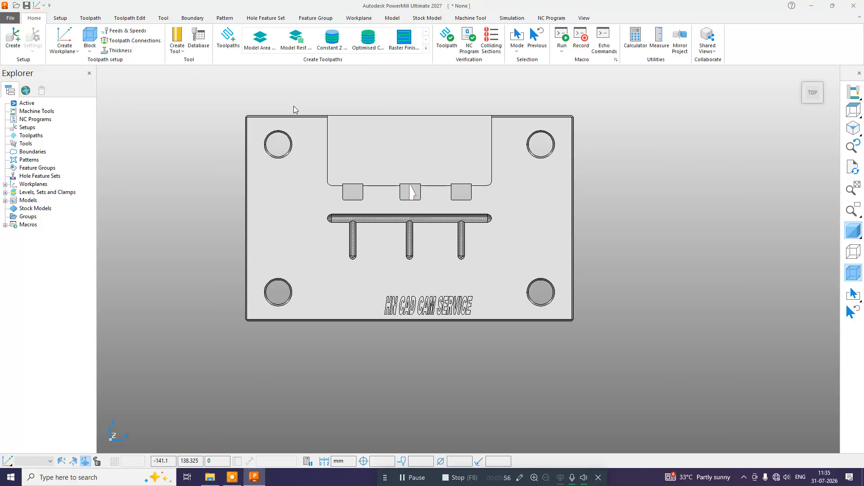
pyautogui.moveTo(293, 106); pyautogui.dragTo(436, 140, button='middle')
pyautogui.click(854, 110)
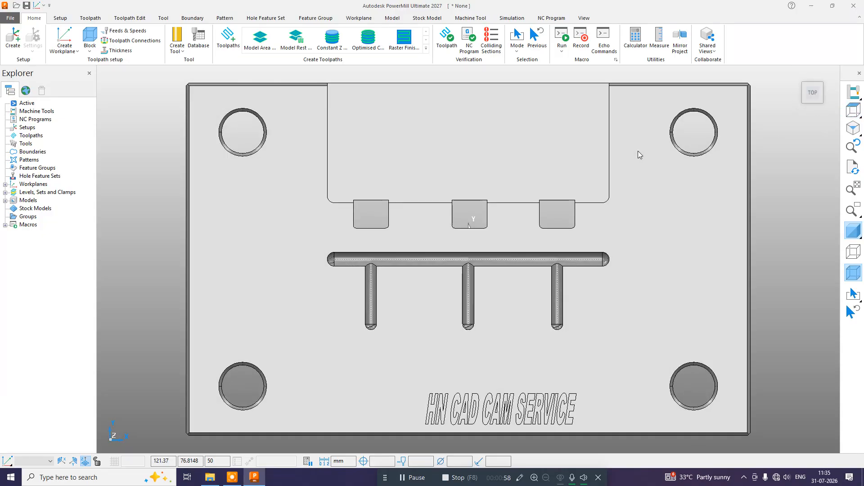
pyautogui.scroll(-2, 419, 187)
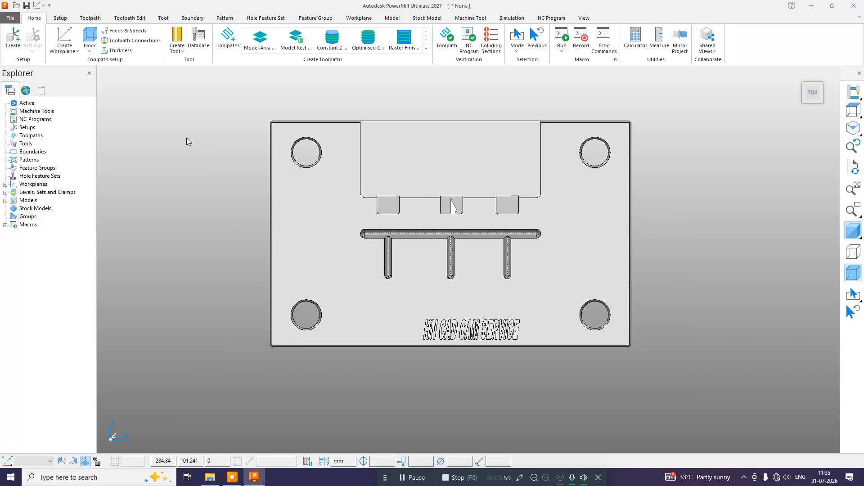
# Step: Save the project as "block 11" in the POWERMILL folder on drive D
pyautogui.click(11, 21)
pyautogui.click(10, 90)
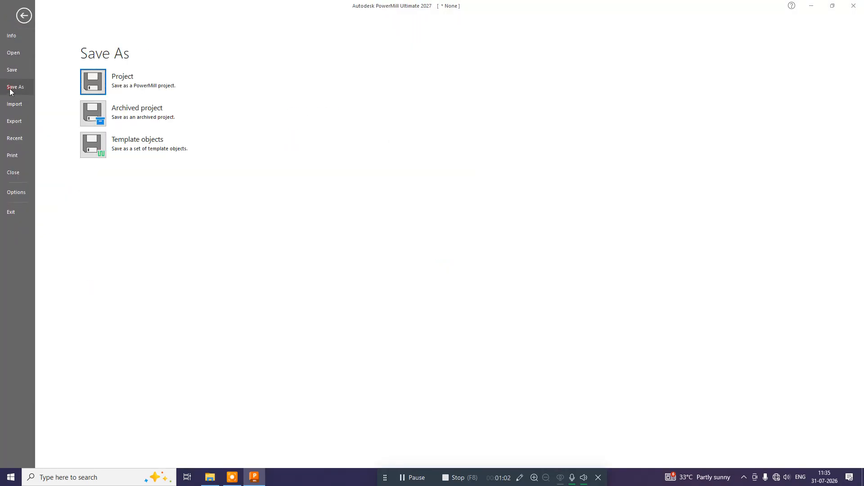
pyautogui.click(94, 81)
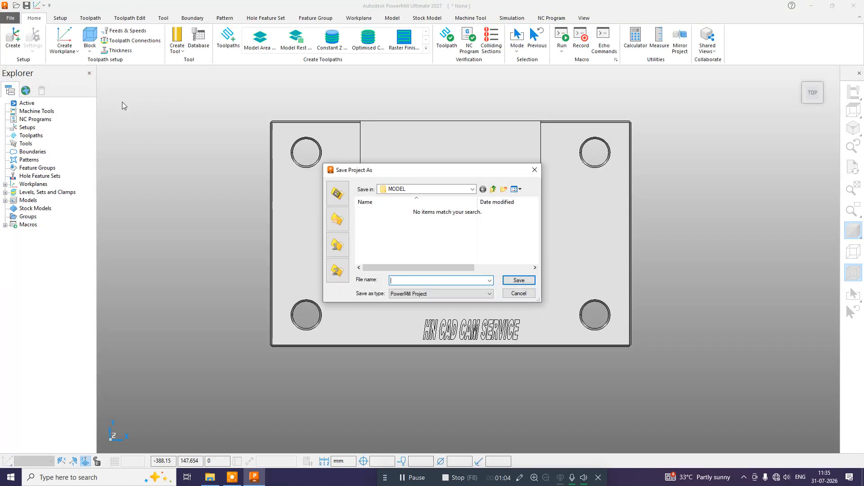
pyautogui.click(396, 189)
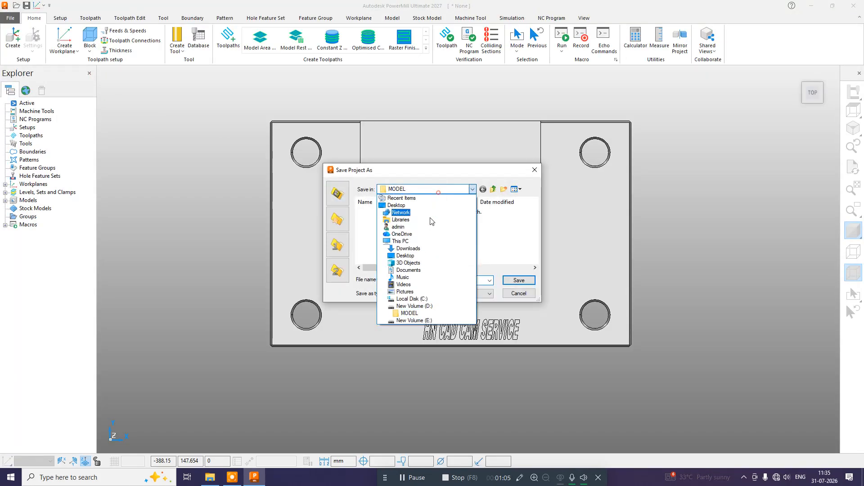
pyautogui.click(412, 306)
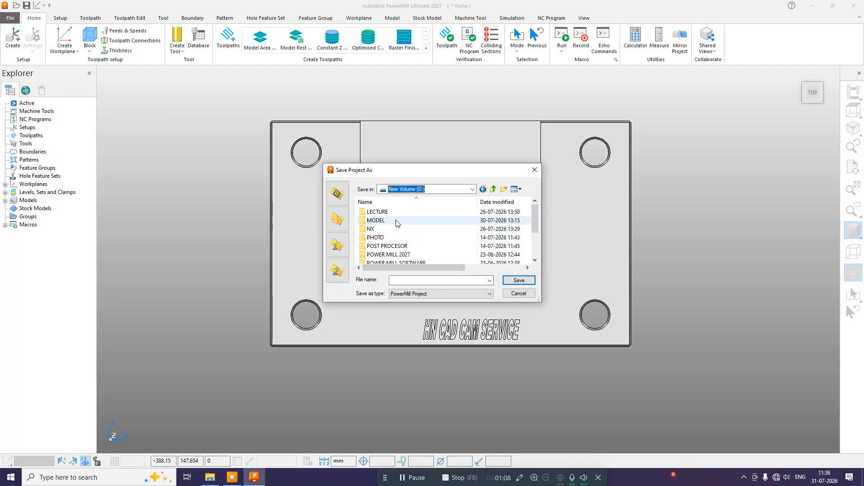
pyautogui.scroll(-2, 400, 216)
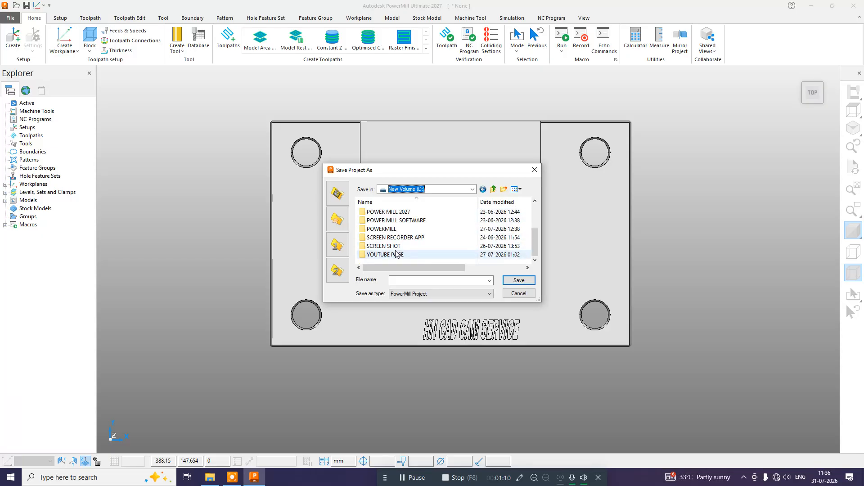
pyautogui.doubleClick(392, 231)
pyautogui.click(396, 279)
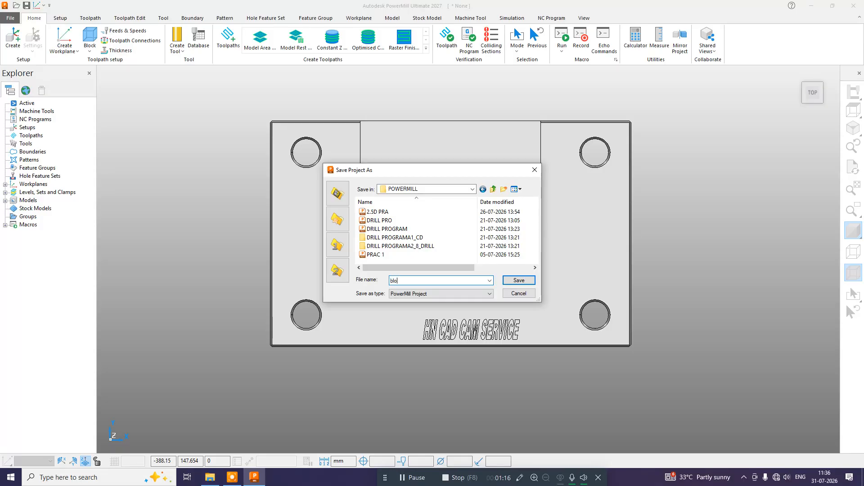
pyautogui.press('Return')
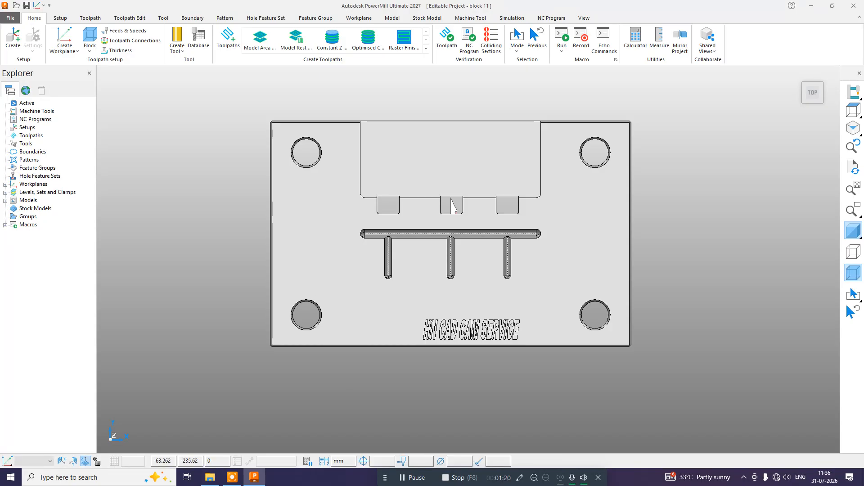
# Step: Create a box block calculated from the model's limits with a tolerance of 0.001
pyautogui.click(93, 48)
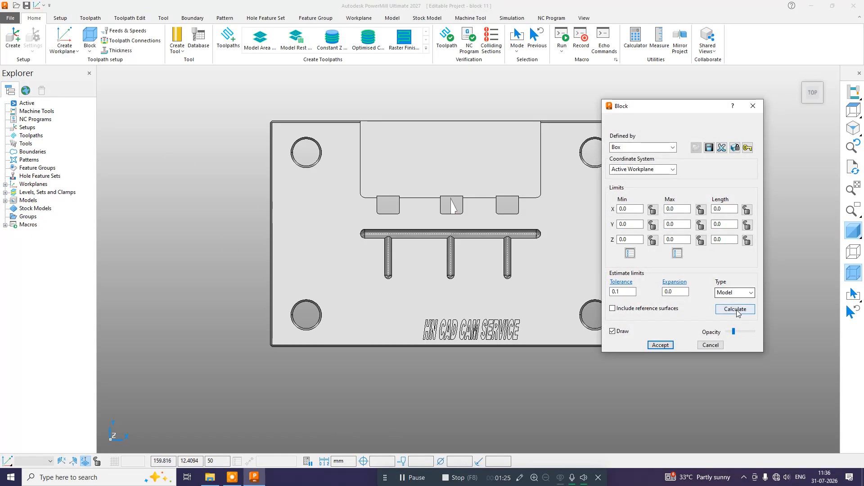
pyautogui.click(736, 310)
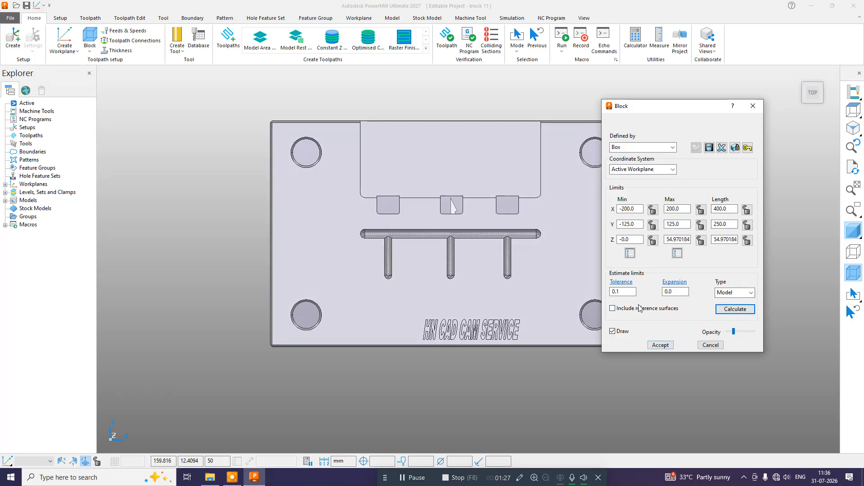
pyautogui.doubleClick(623, 291)
pyautogui.write('.00')
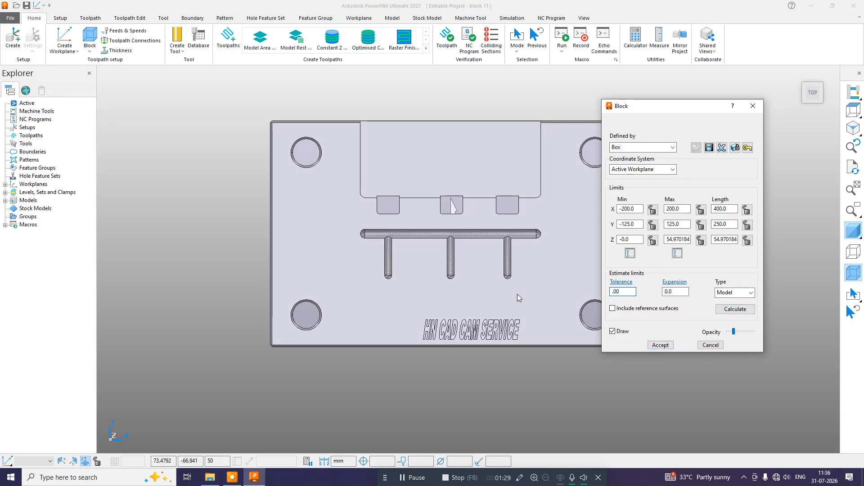
pyautogui.write('1')
pyautogui.press('Return')
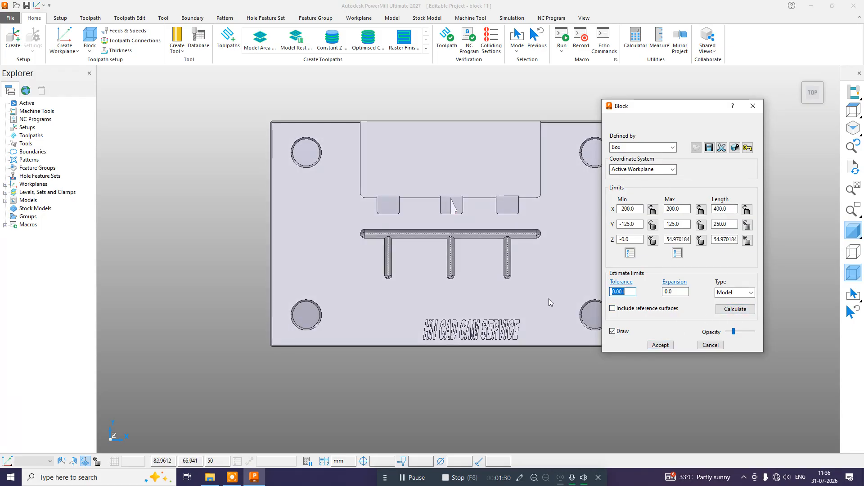
pyautogui.click(744, 313)
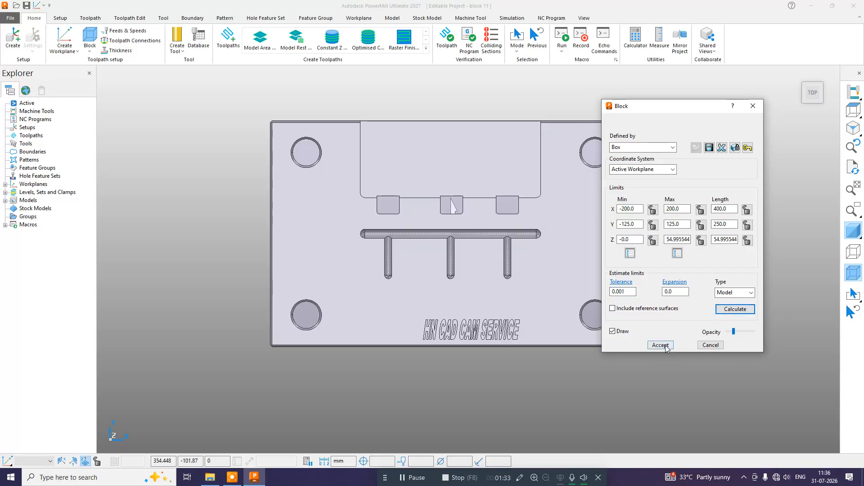
pyautogui.click(660, 345)
# Step: Create a workplane positioned using the block, at the centre point of its top face
pyautogui.moveTo(520, 315); pyautogui.dragTo(547, 234, button='middle')
pyautogui.scroll(5, 547, 233)
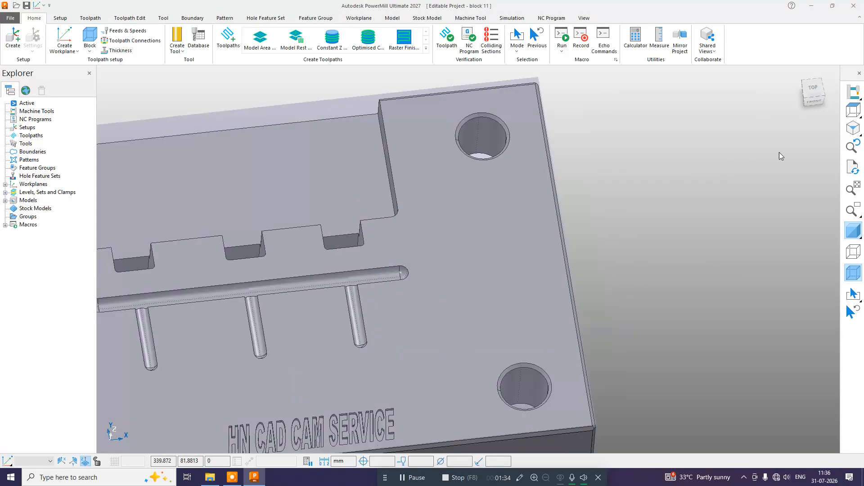
pyautogui.click(852, 110)
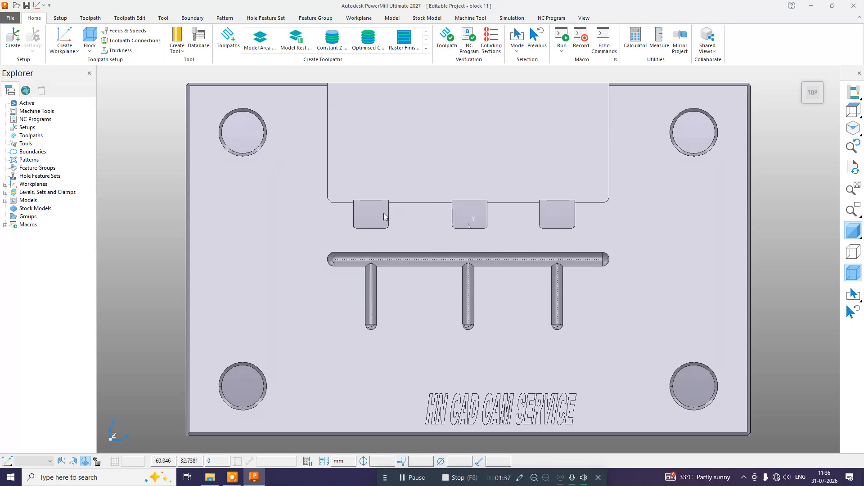
pyautogui.rightClick(26, 186)
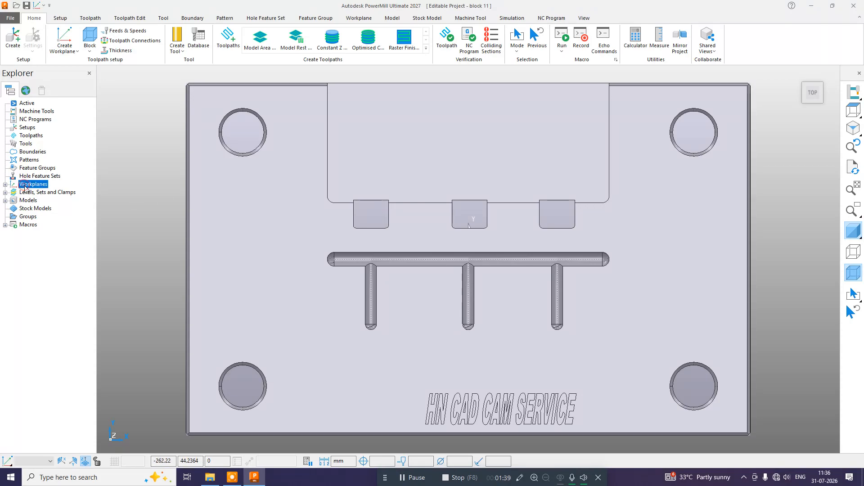
pyautogui.moveTo(96, 232)
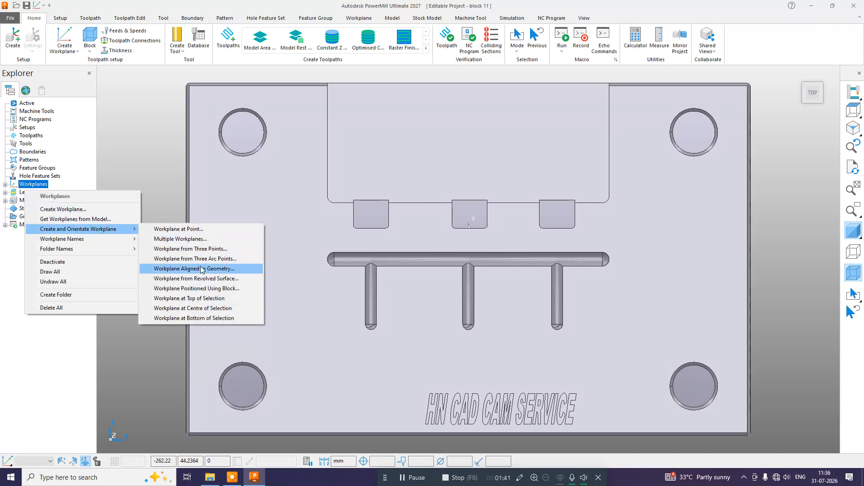
pyautogui.click(203, 289)
pyautogui.click(186, 261)
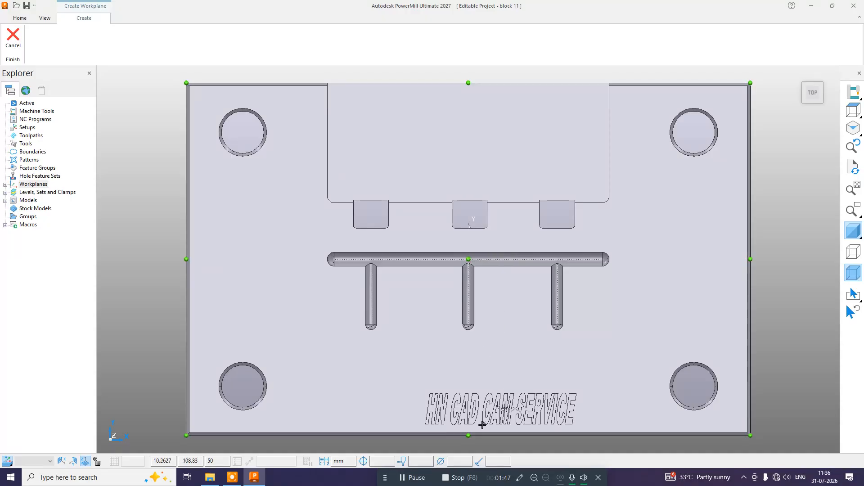
pyautogui.click(468, 260)
# Step: Activate workplane 1 at the block's top centre
pyautogui.rightClick(469, 259)
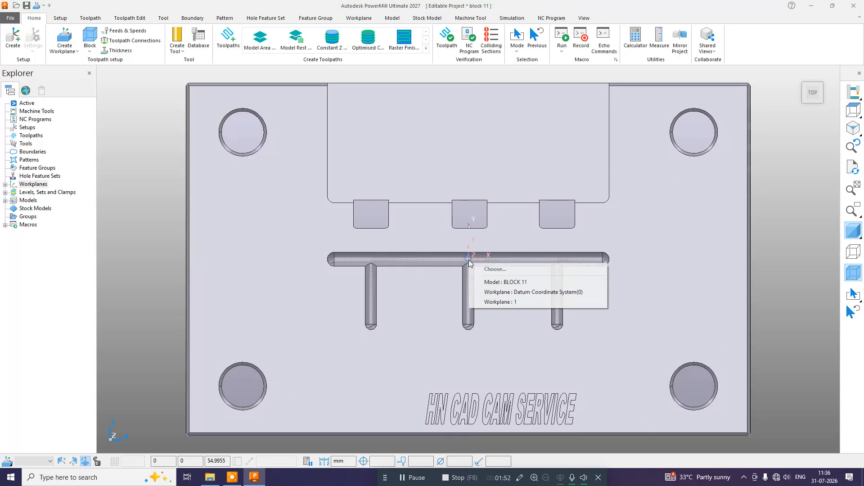
pyautogui.click(498, 304)
pyautogui.click(494, 318)
# Step: Recalculate the box block from the model's limits relative to the active workplane
pyautogui.moveTo(420, 233); pyautogui.dragTo(487, 166, button='middle')
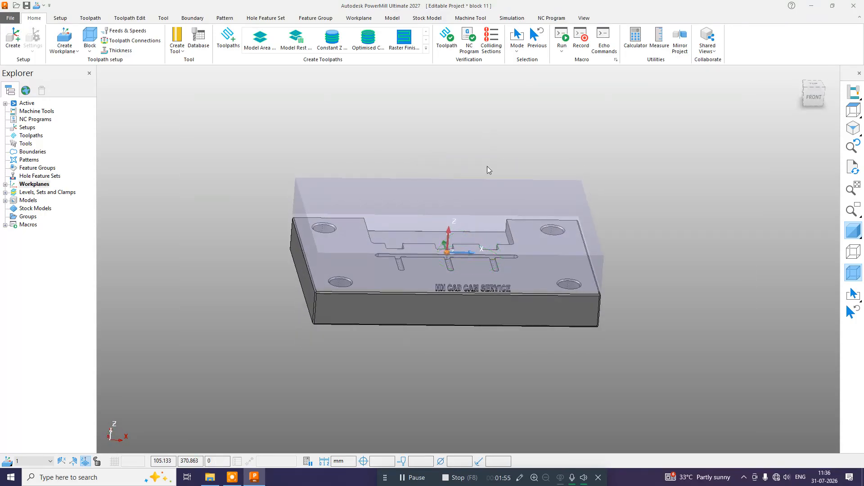
pyautogui.click(89, 38)
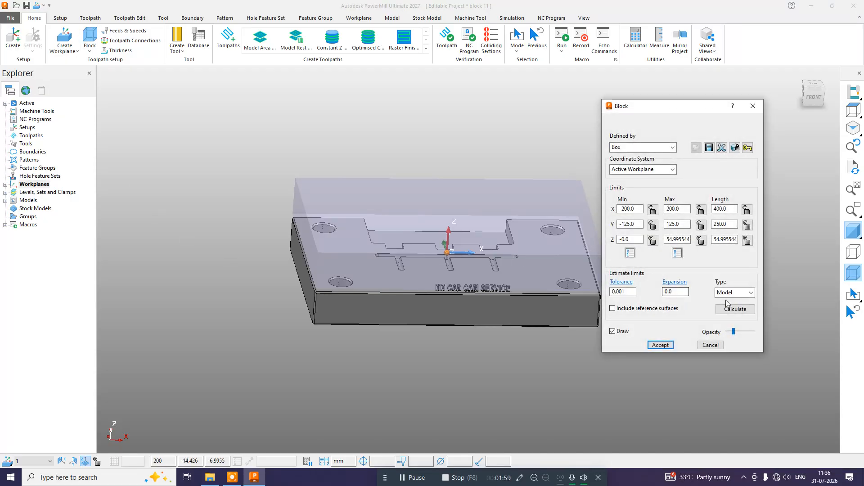
pyautogui.click(734, 309)
pyautogui.click(661, 344)
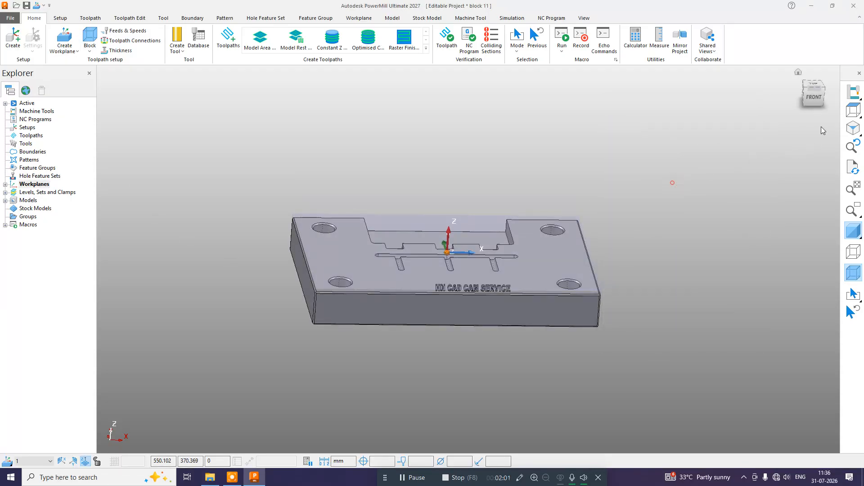
# Step: Examine the large open pocket, the three small notches and the slots from above and at an angle
pyautogui.click(853, 110)
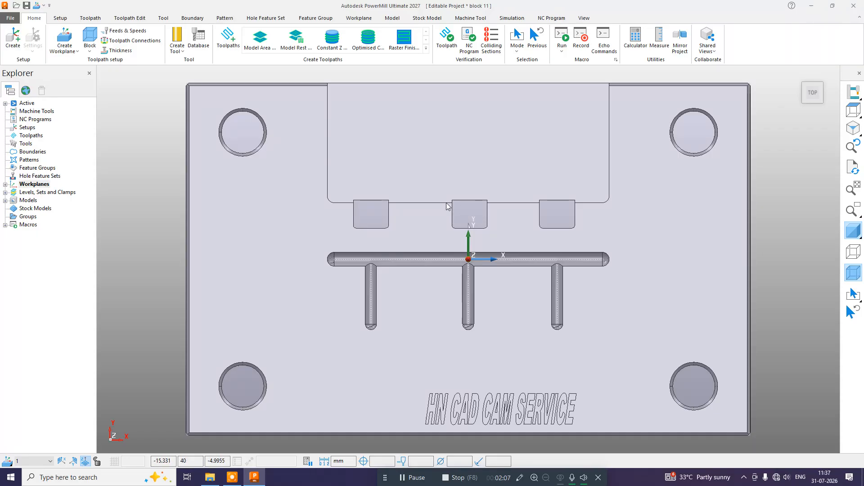
pyautogui.scroll(5, 467, 204)
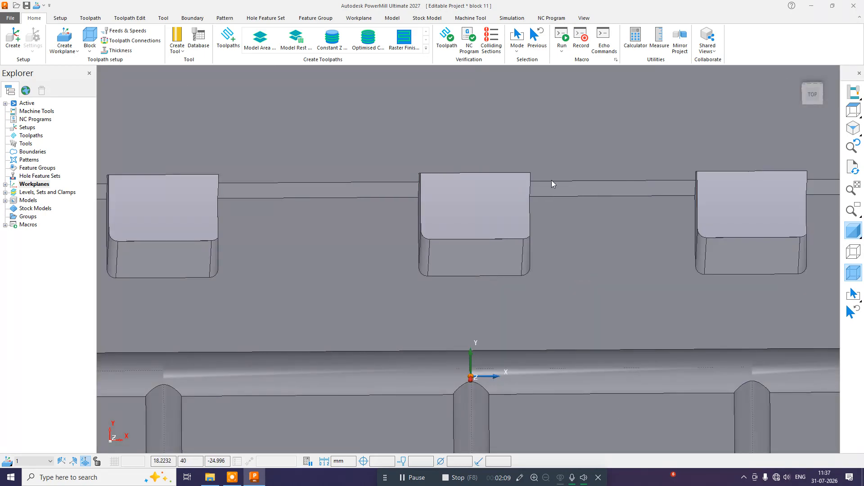
pyautogui.scroll(-2, 471, 257)
pyautogui.moveTo(471, 256); pyautogui.dragTo(485, 171, button='middle')
pyautogui.scroll(-3, 485, 172)
pyautogui.click(854, 111)
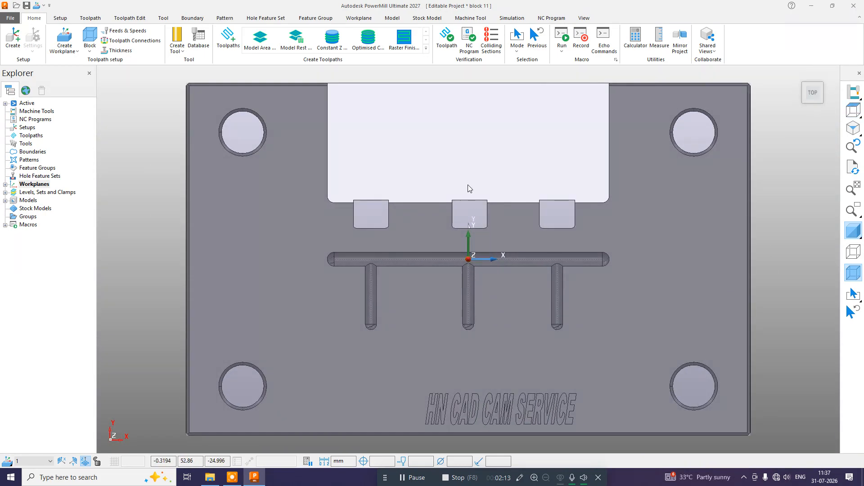
pyautogui.moveTo(461, 212); pyautogui.dragTo(450, 187, button='middle')
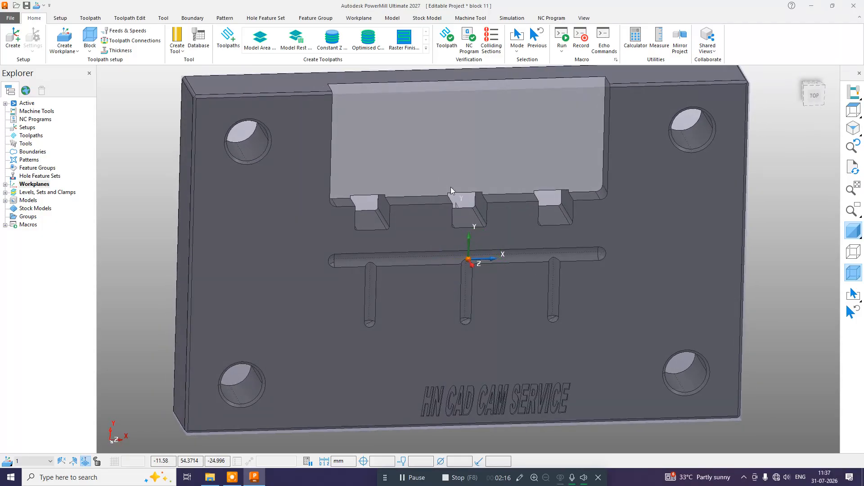
# Step: Inspect the three notches along the pocket's edge and the adjoining round-ended slots, up close and from above
pyautogui.click(853, 111)
pyautogui.scroll(5, 473, 216)
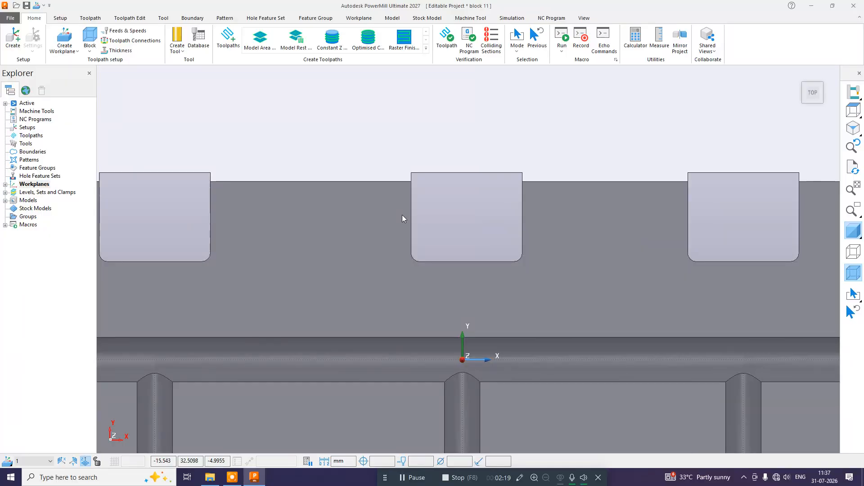
pyautogui.scroll(-3, 437, 201)
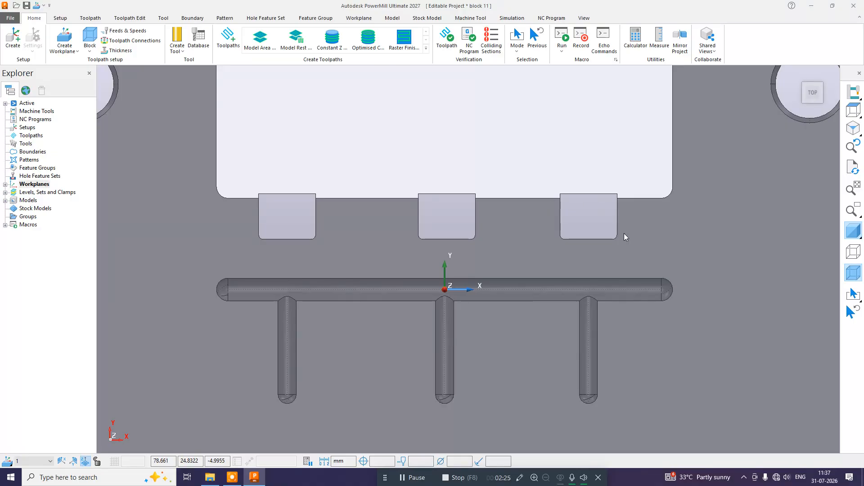
pyautogui.scroll(-2, 460, 245)
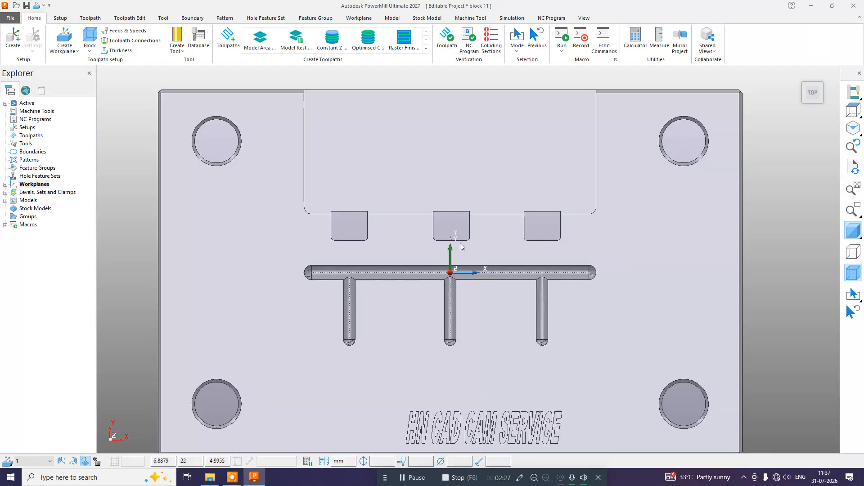
pyautogui.moveTo(547, 282); pyautogui.dragTo(588, 209, button='middle')
pyautogui.scroll(3, 496, 225)
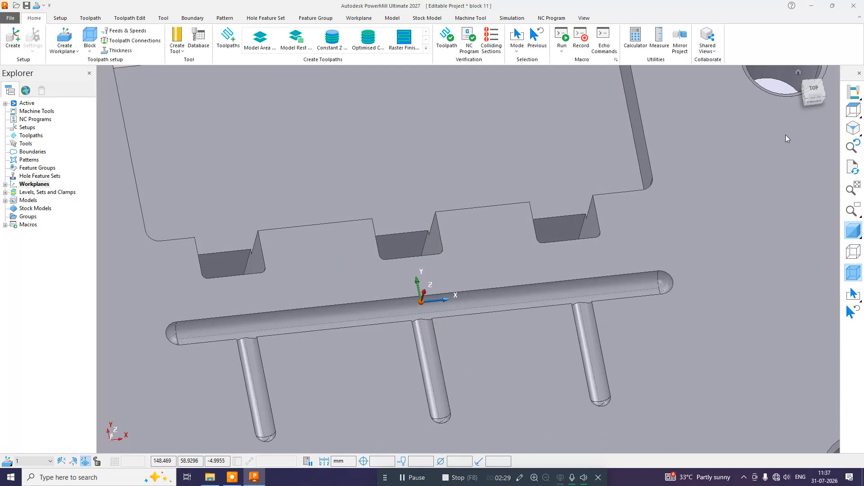
pyautogui.click(860, 109)
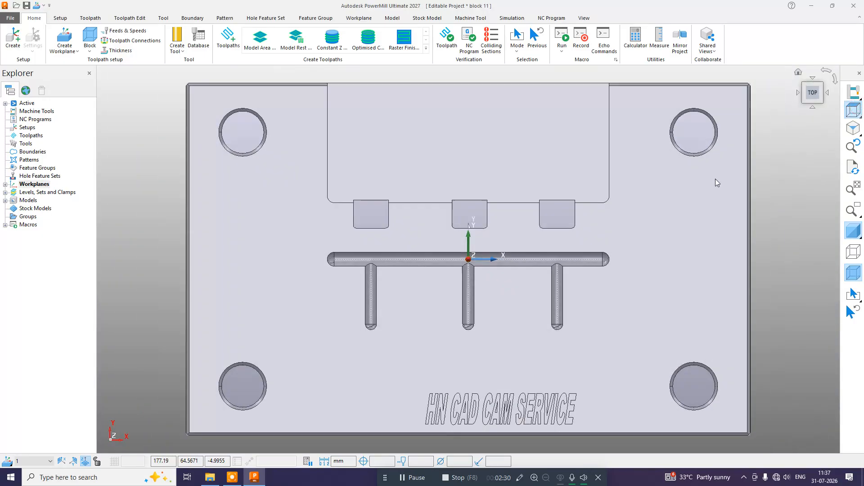
pyautogui.click(790, 182)
pyautogui.scroll(3, 717, 189)
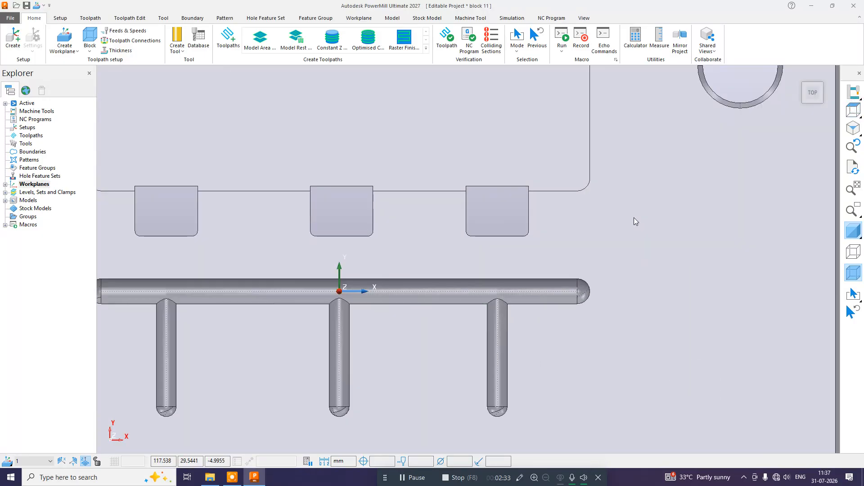
pyautogui.scroll(-2, 437, 222)
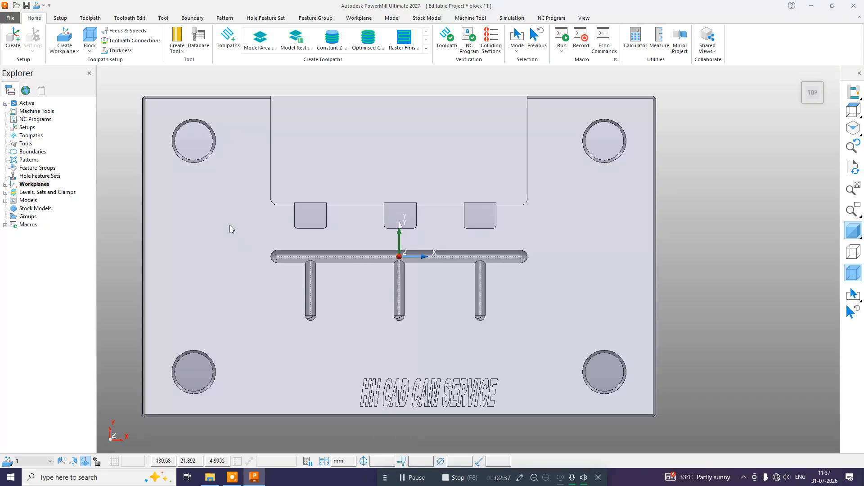
# Step: Create a user-defined boundary and start sketching its curves
pyautogui.rightClick(32, 152)
pyautogui.click(76, 203)
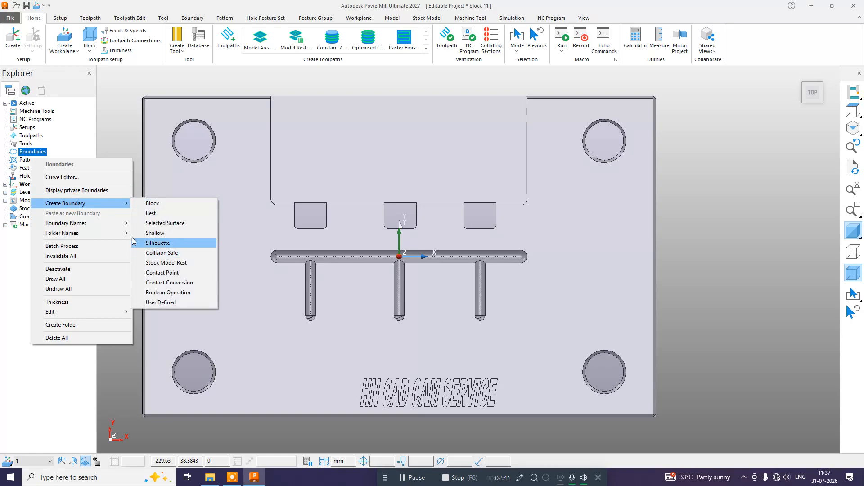
pyautogui.click(179, 302)
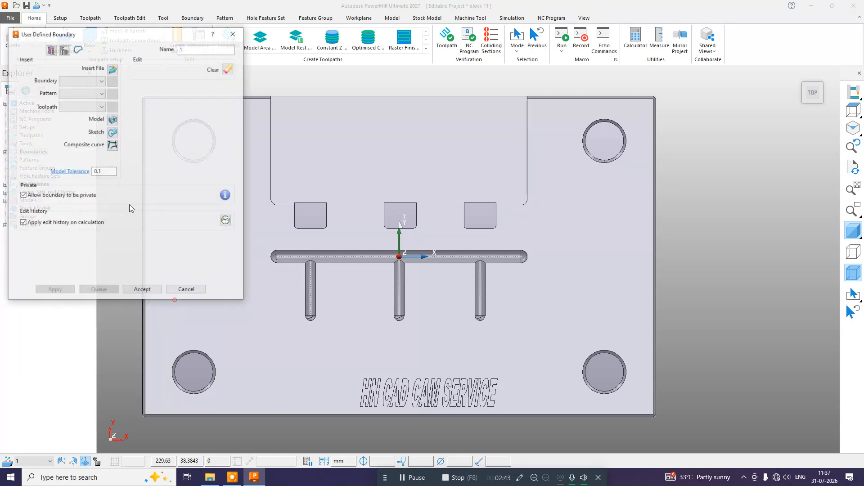
pyautogui.click(112, 133)
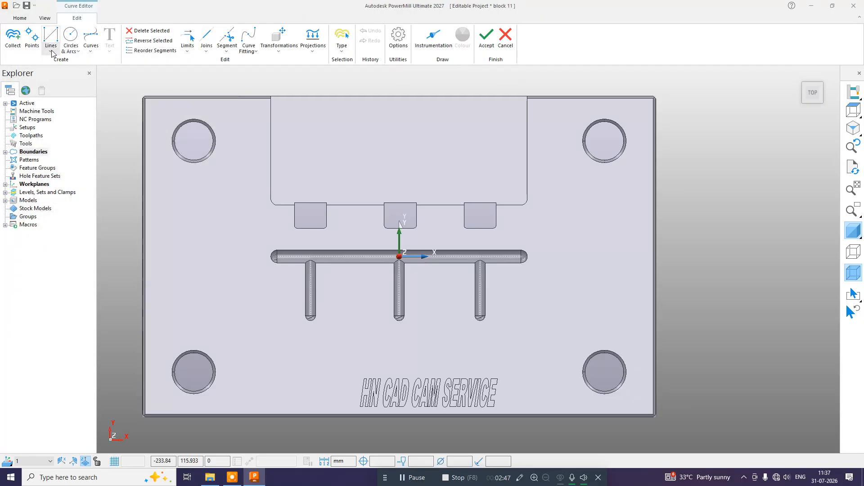
# Step: Sketch a rectangle enclosing the left notch, with its first corner on the pocket's lower edge at about X -83, Y 40
pyautogui.click(51, 52)
pyautogui.click(68, 105)
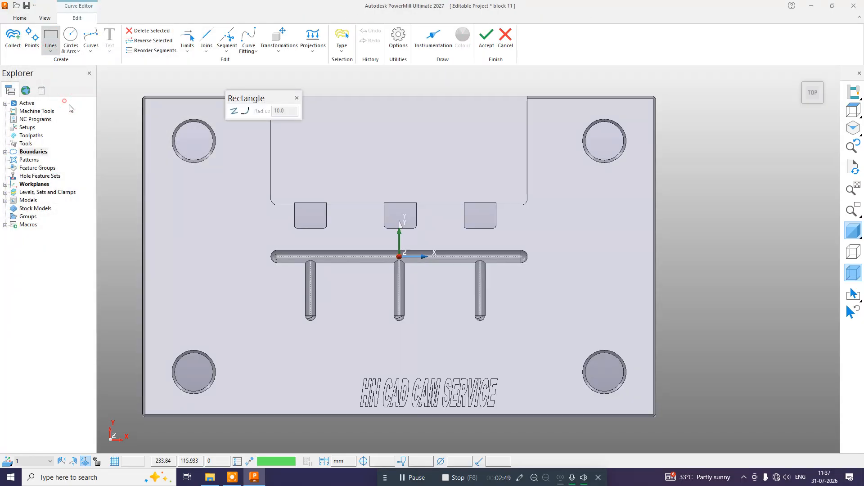
pyautogui.scroll(3, 309, 203)
pyautogui.scroll(2, 270, 209)
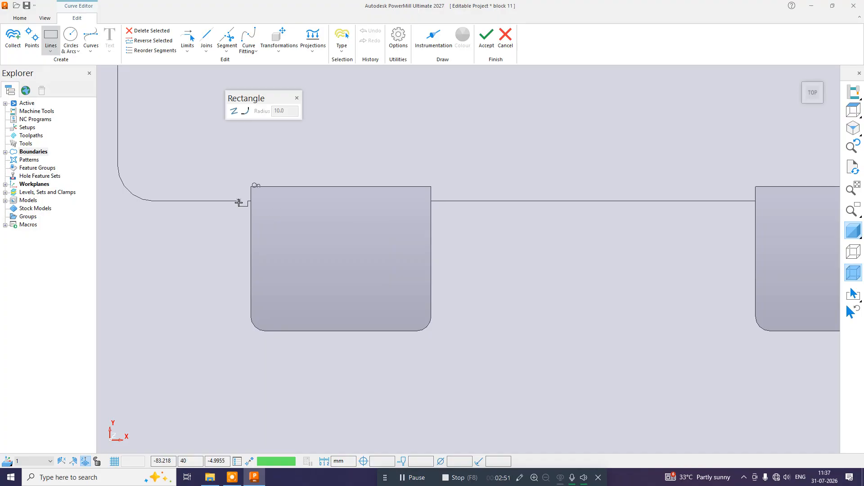
pyautogui.click(239, 201)
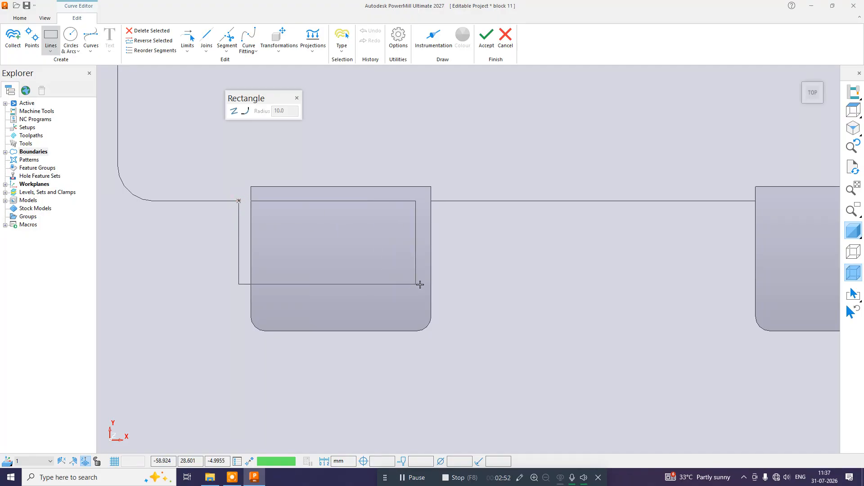
pyautogui.click(448, 343)
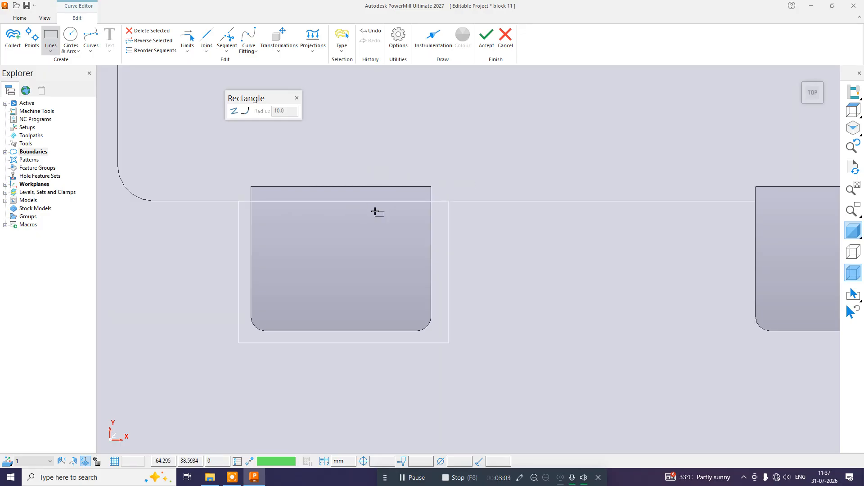
# Step: Sketch similar rectangles around the middle and right notches, each starting on the pocket's lower edge
pyautogui.scroll(-3, 242, 182)
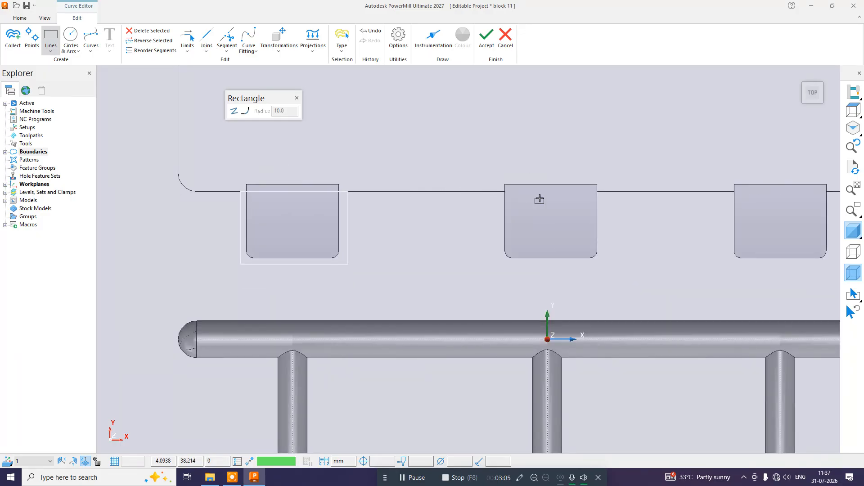
pyautogui.scroll(3, 539, 199)
pyautogui.click(463, 186)
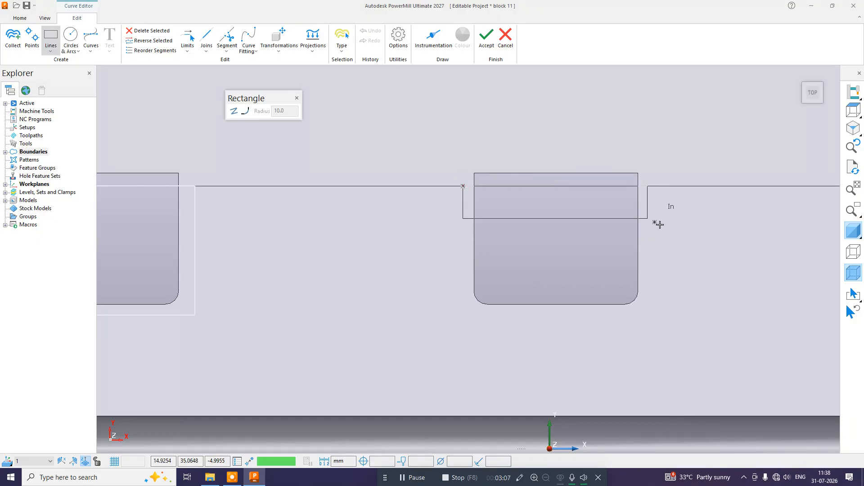
pyautogui.click(652, 316)
pyautogui.scroll(-3, 363, 300)
pyautogui.scroll(2, 467, 189)
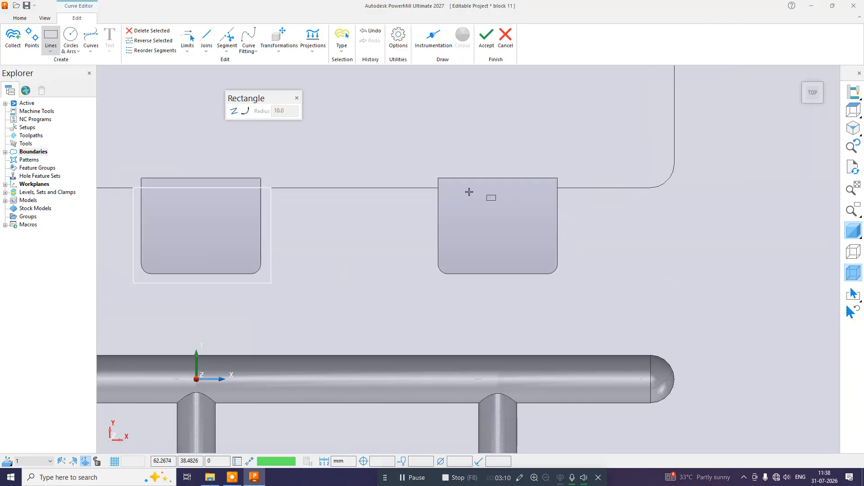
pyautogui.click(425, 188)
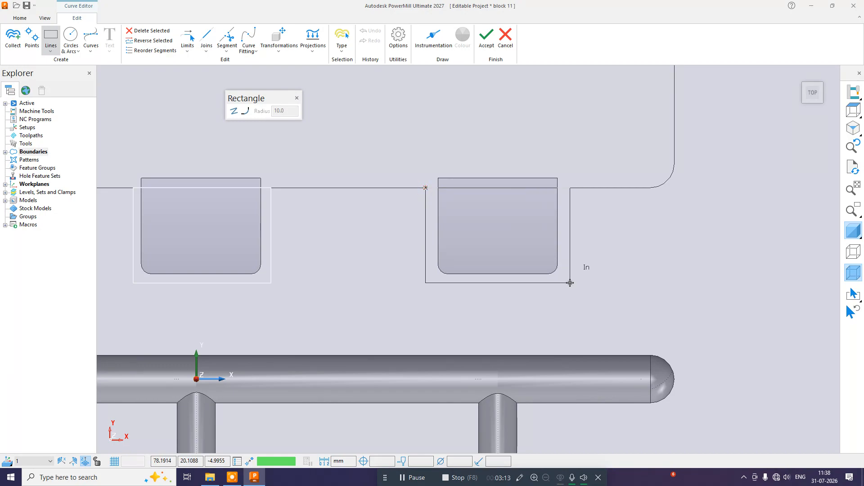
pyautogui.click(568, 282)
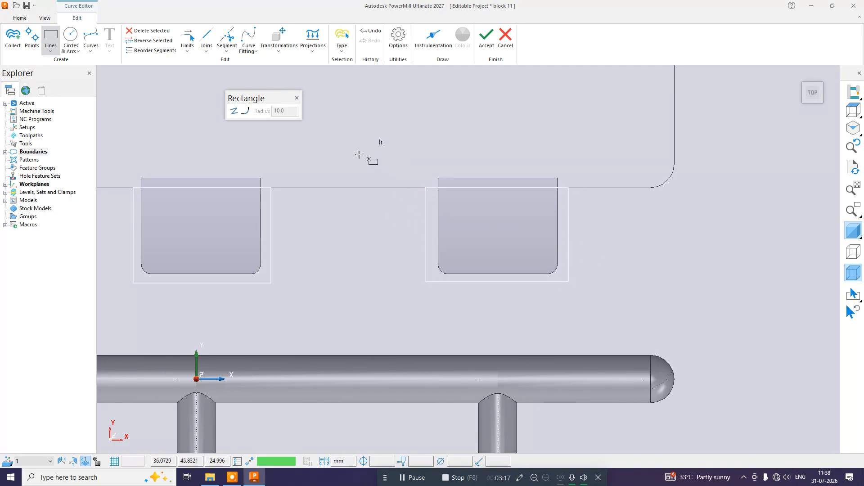
# Step: Finish the sketch of the three rectangles and accept the user-defined boundary
pyautogui.click(297, 99)
pyautogui.click(487, 38)
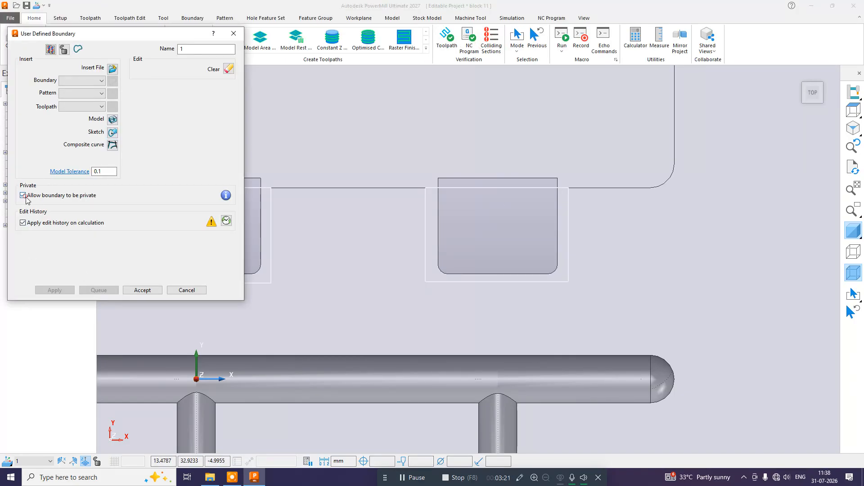
pyautogui.click(143, 290)
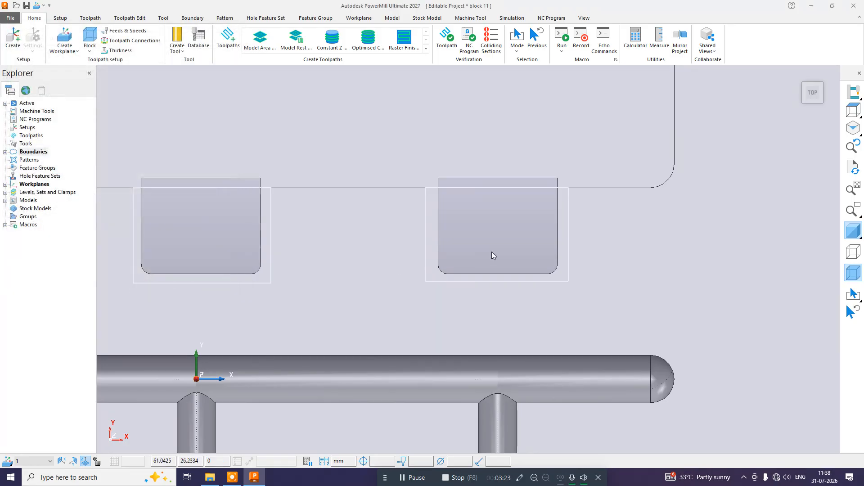
# Step: Create best-fit upper planes in the model from the boundary to cap the three notches
pyautogui.scroll(-4, 529, 233)
pyautogui.moveTo(528, 233); pyautogui.dragTo(565, 201, button='middle')
pyautogui.scroll(-2, 529, 202)
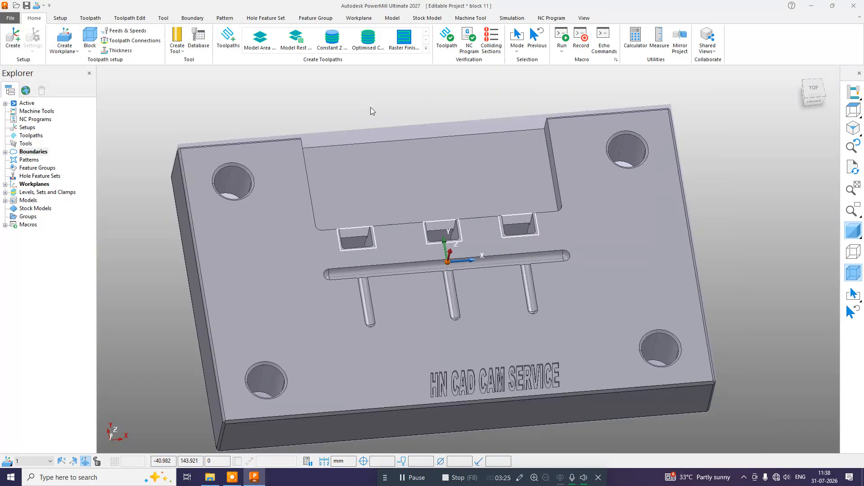
pyautogui.click(24, 202)
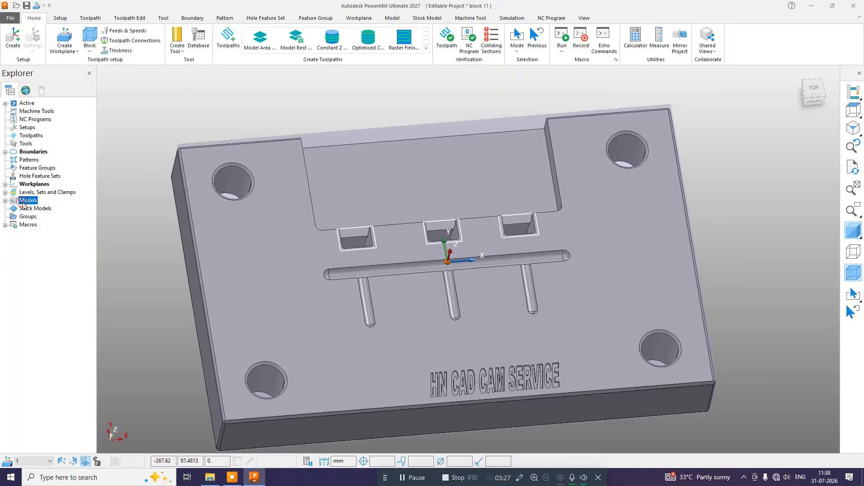
pyautogui.rightClick(23, 205)
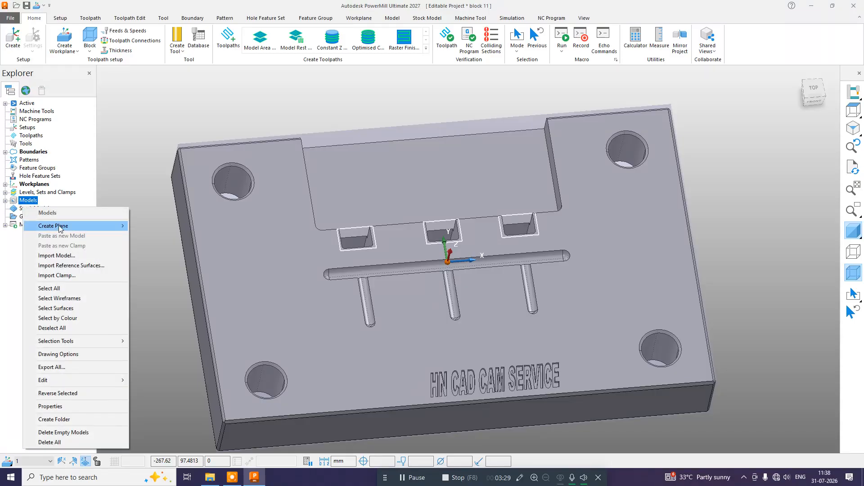
pyautogui.moveTo(62, 229)
pyautogui.moveTo(167, 247)
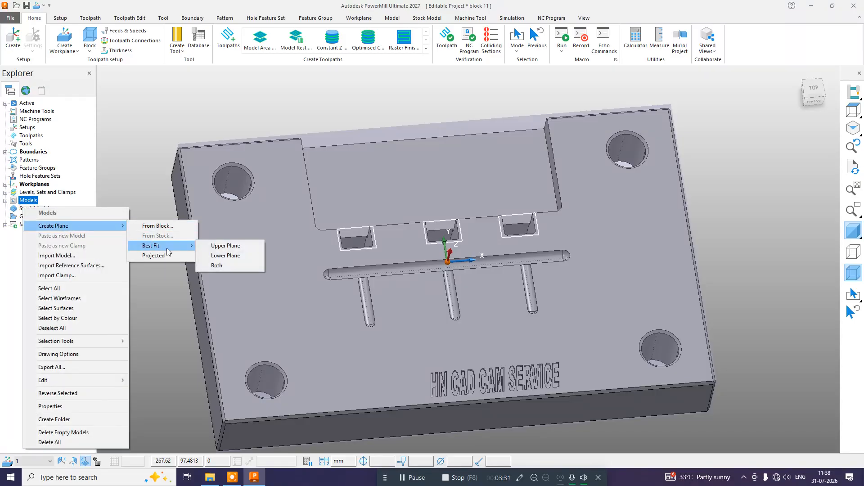
pyautogui.click(231, 247)
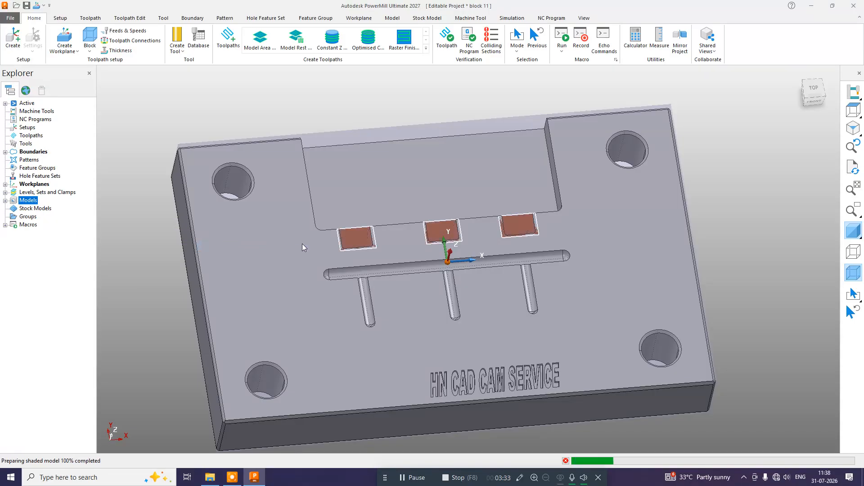
# Step: Examine how far the new planes cover the three notches where they meet the pocket's edge
pyautogui.scroll(5, 401, 232)
pyautogui.moveTo(505, 243); pyautogui.dragTo(495, 342, button='middle')
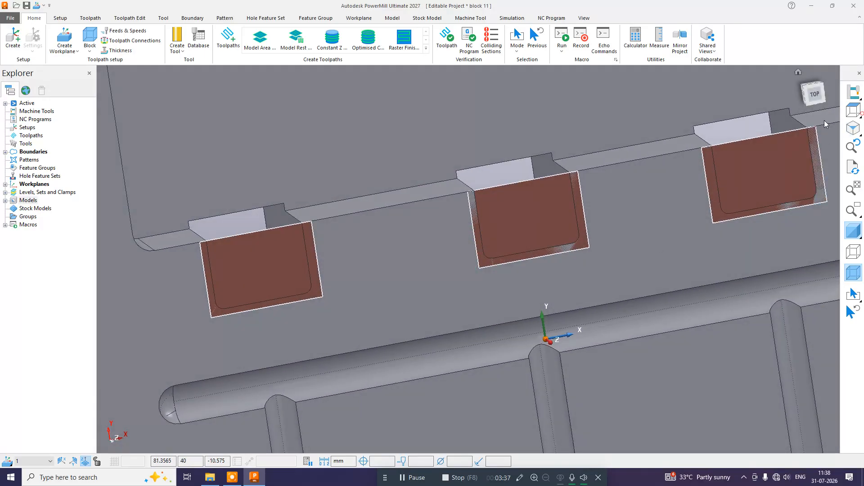
pyautogui.click(853, 111)
pyautogui.scroll(5, 354, 236)
pyautogui.scroll(4, 310, 236)
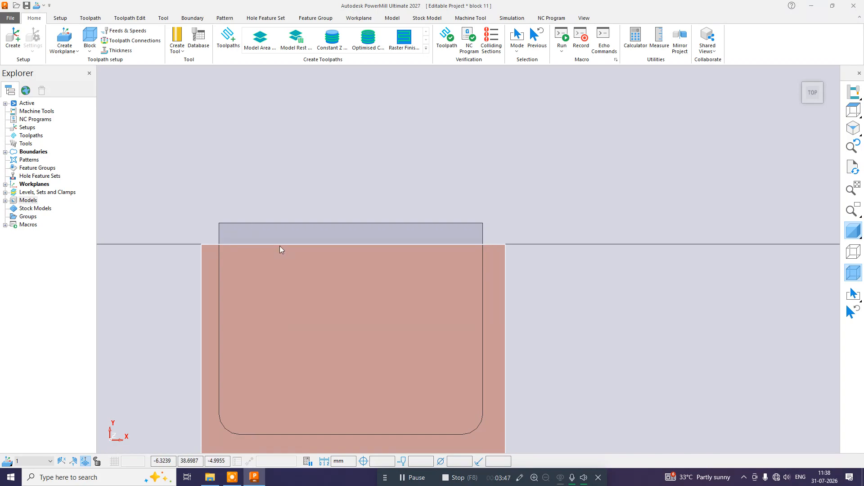
pyautogui.scroll(-5, 405, 271)
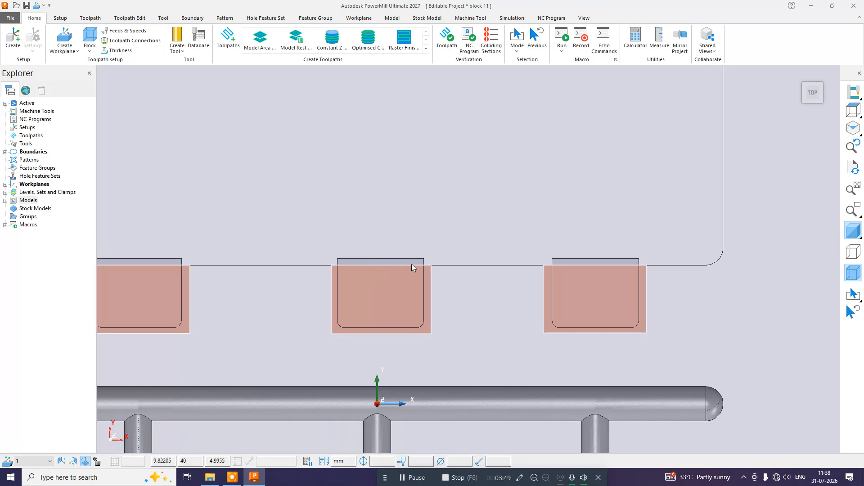
pyautogui.scroll(-3, 425, 264)
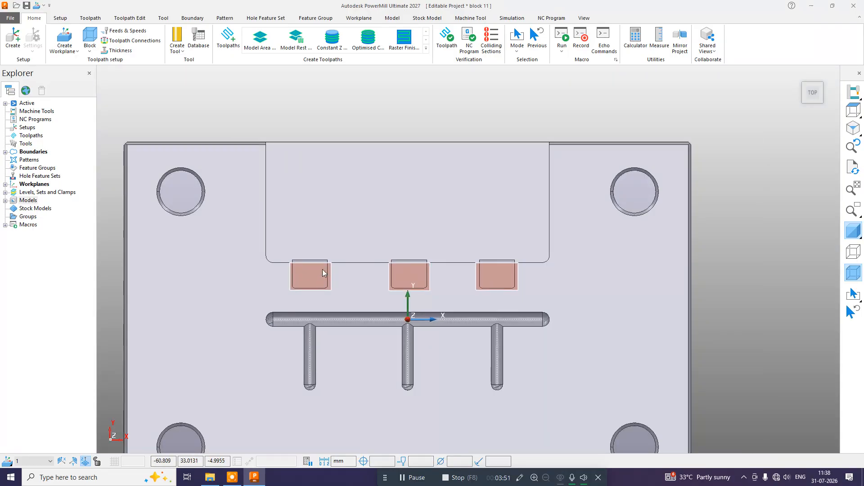
pyautogui.scroll(8, 299, 263)
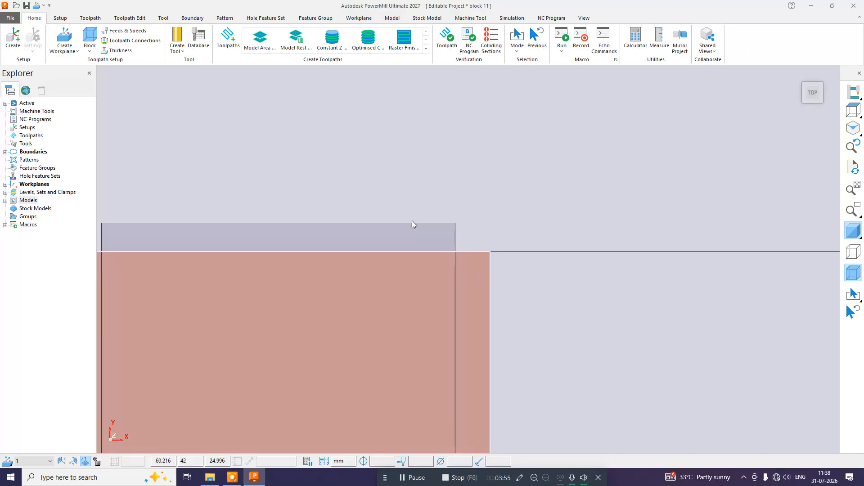
pyautogui.scroll(-4, 419, 237)
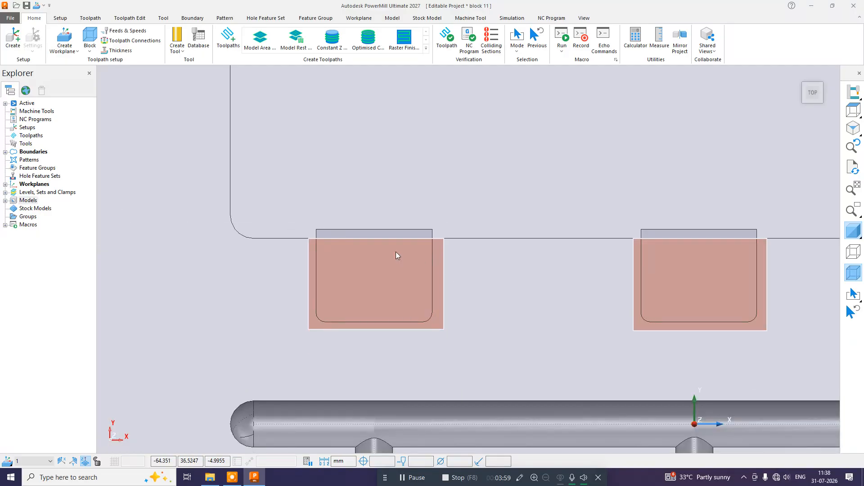
pyautogui.scroll(-5, 402, 241)
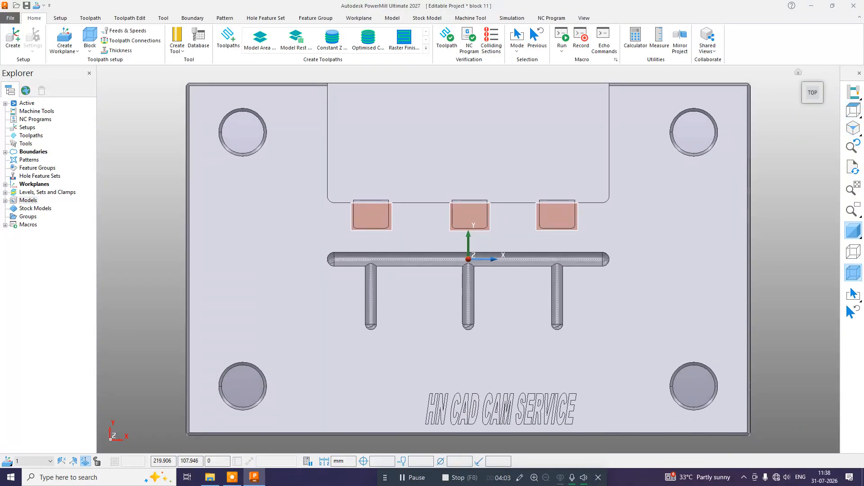
pyautogui.click(402, 478)
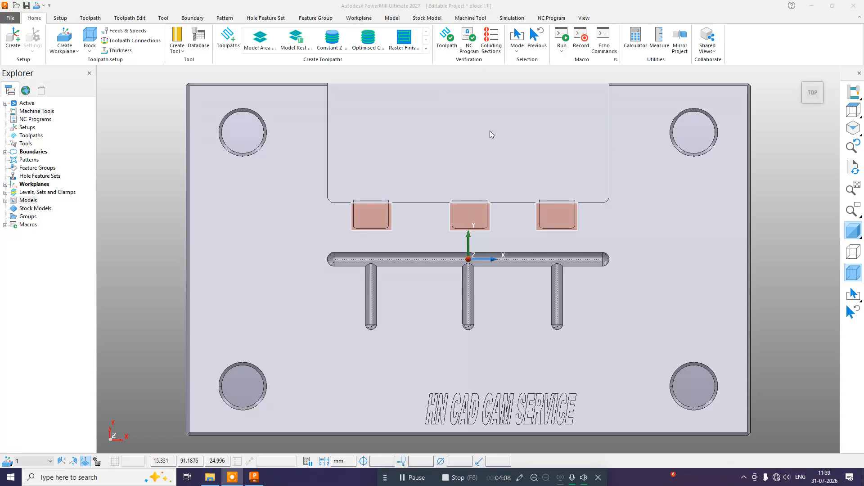
pyautogui.scroll(-2, 477, 162)
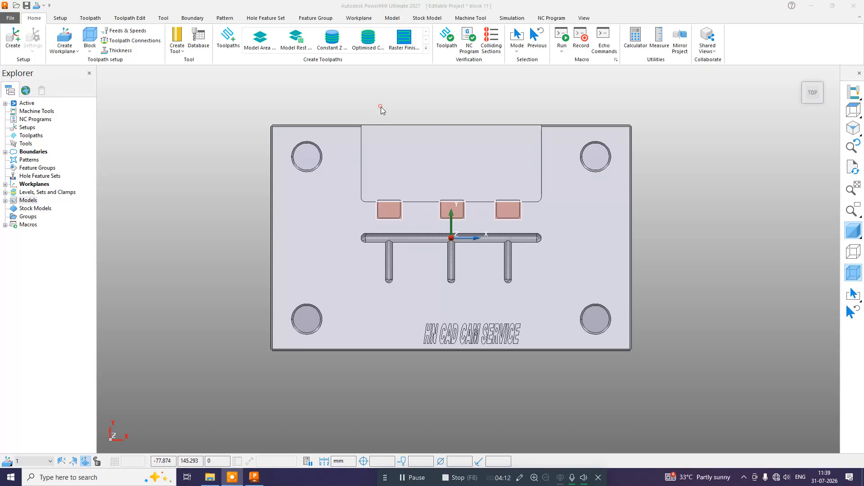
# Step: Start a new Model Area Clearance toolpath from the favourite strategies
pyautogui.scroll(3, 453, 144)
pyautogui.scroll(-3, 271, 196)
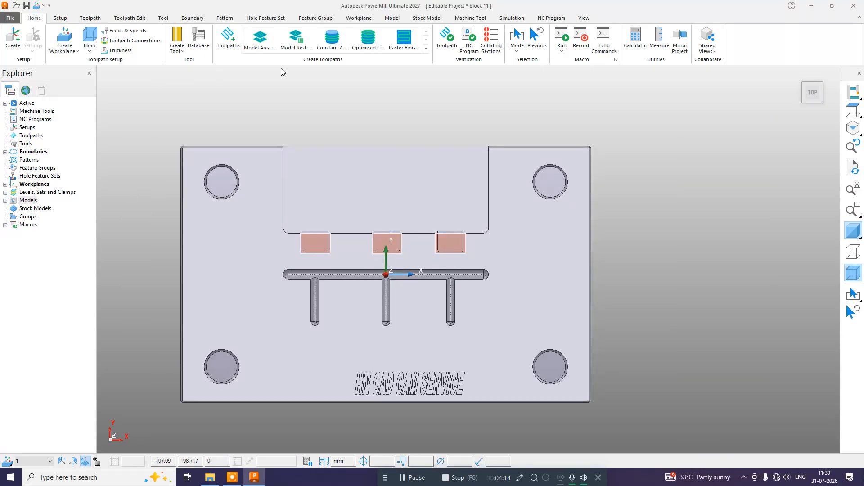
pyautogui.click(228, 38)
pyautogui.click(151, 45)
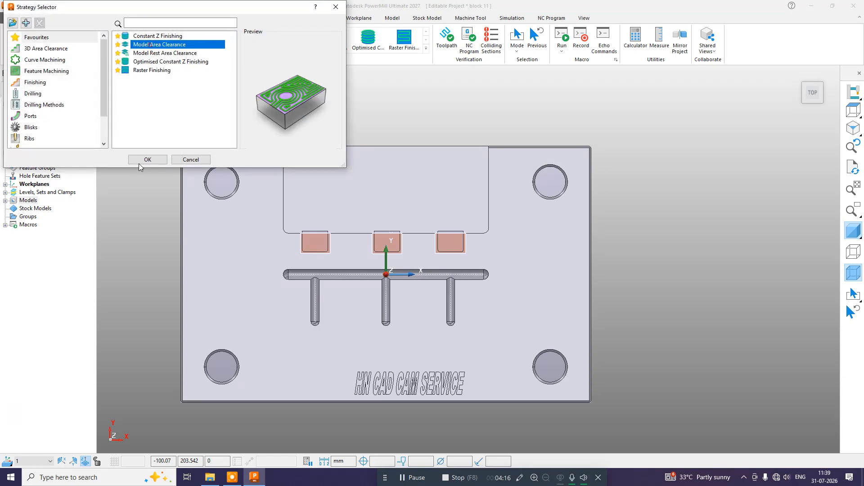
pyautogui.click(142, 159)
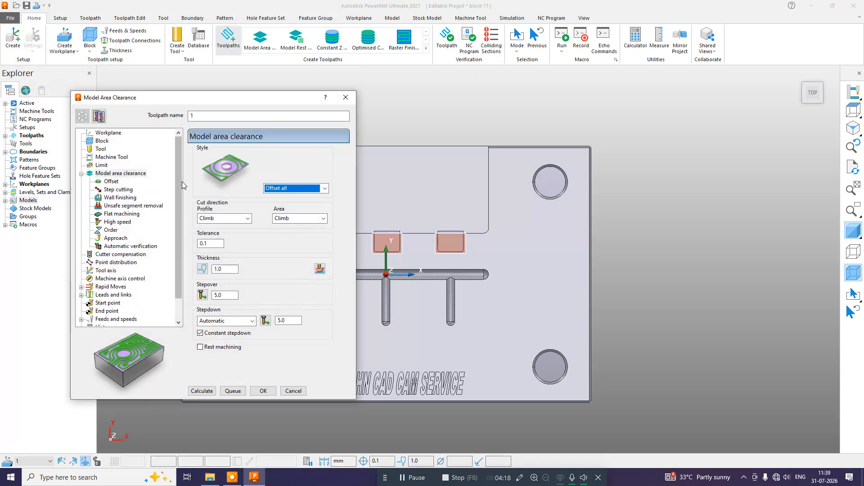
# Step: Set the profile and area cut directions to Any, and check the toolpath's workplane and block settings
pyautogui.click(225, 219)
pyautogui.click(223, 241)
pyautogui.click(293, 219)
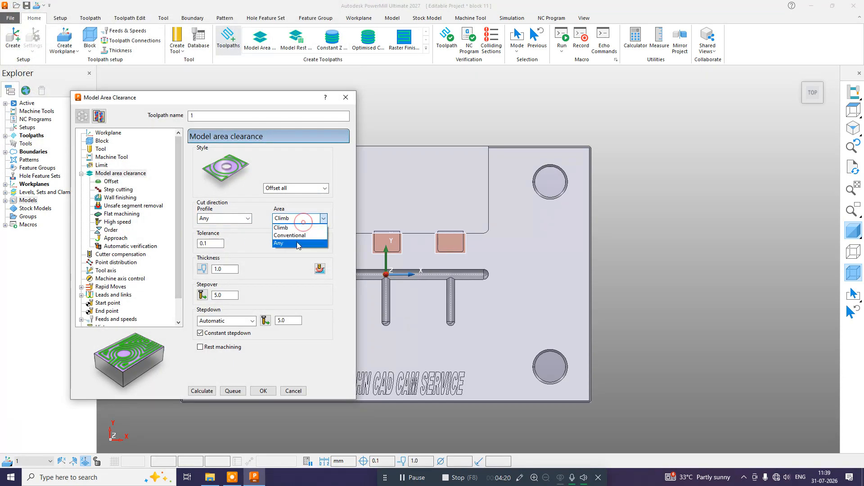
pyautogui.click(292, 242)
pyautogui.click(108, 133)
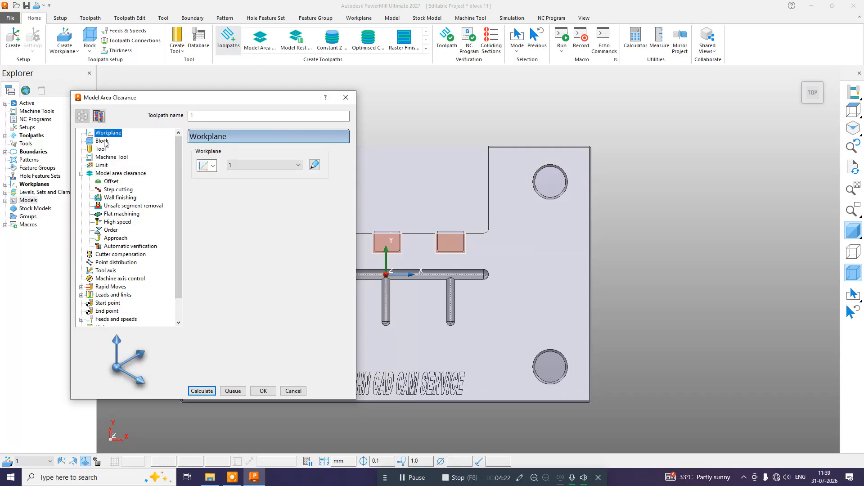
pyautogui.click(103, 141)
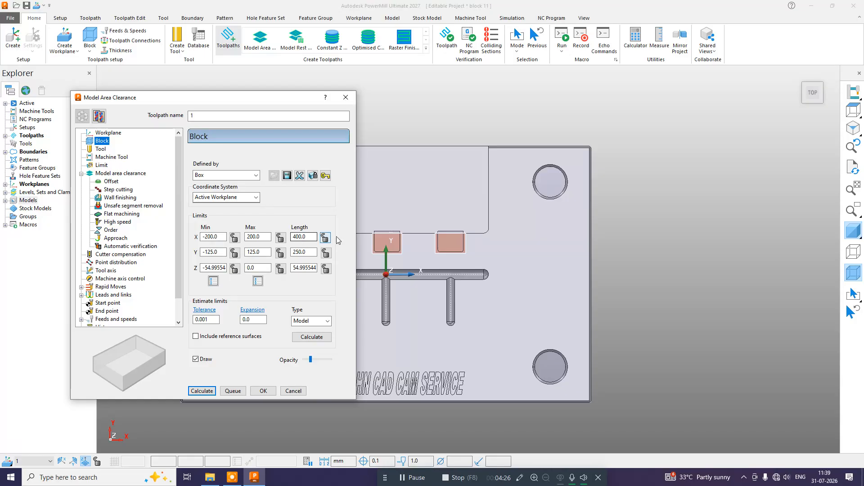
# Step: Create a tip radiused tool with a 25 mm diameter and a 2 mm tip radius for the toolpath
pyautogui.click(101, 149)
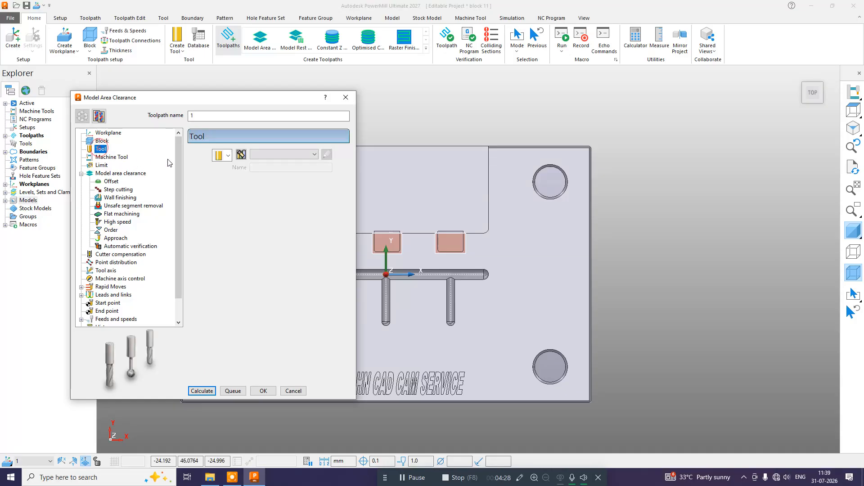
pyautogui.click(229, 154)
pyautogui.click(220, 195)
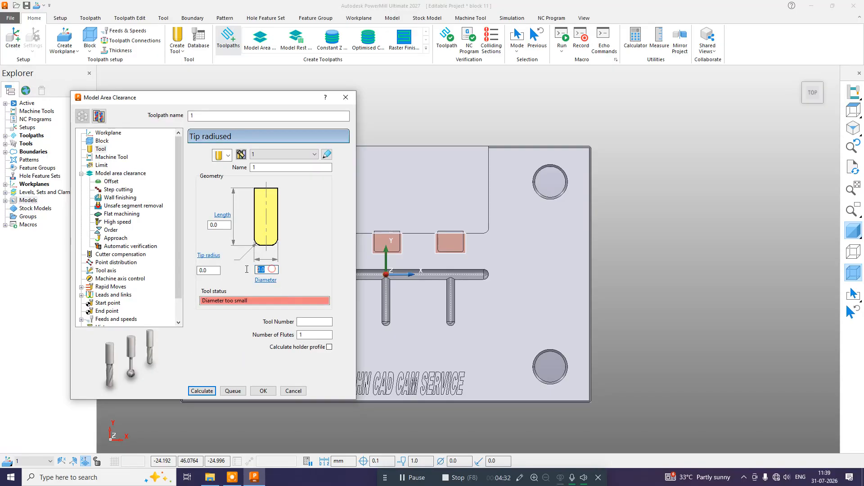
pyautogui.write('25')
pyautogui.press('Return')
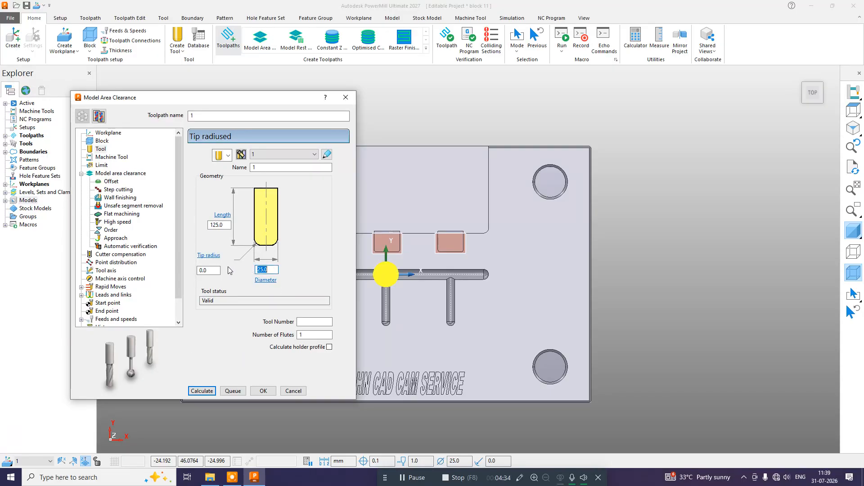
pyautogui.click(209, 269)
pyautogui.write('2')
# Step: Name the tool 25r2 and the toolpath 1_25r2_rough
pyautogui.click(271, 170)
pyautogui.write('25r2')
pyautogui.press('Return')
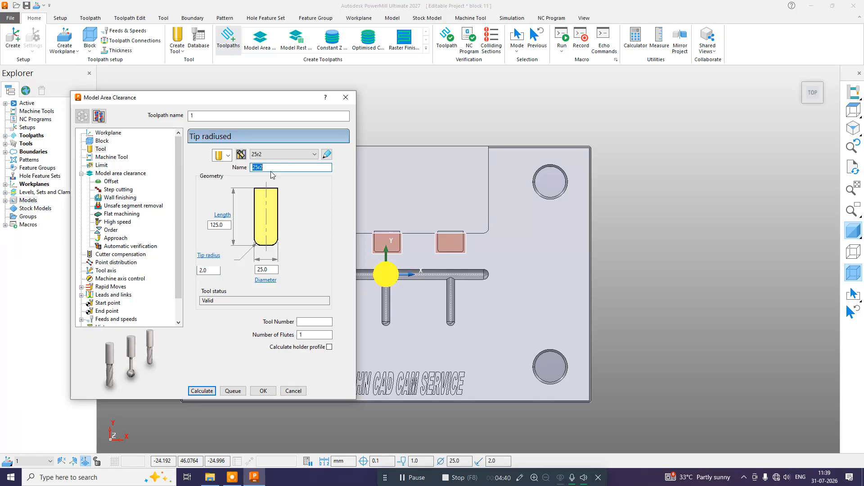
pyautogui.click(223, 116)
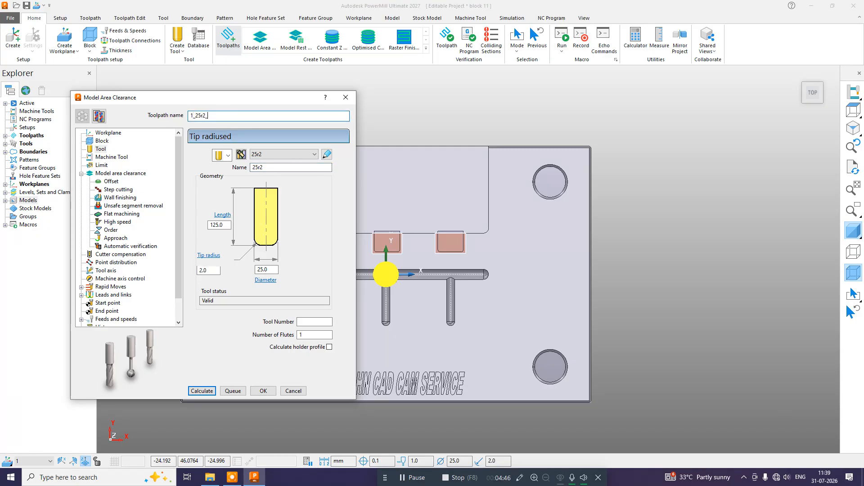
pyautogui.write('_25r2_rough')
# Step: Set the toolpath's limiting boundary to none and switch its block limit to the alternative option
pyautogui.click(104, 158)
pyautogui.click(103, 165)
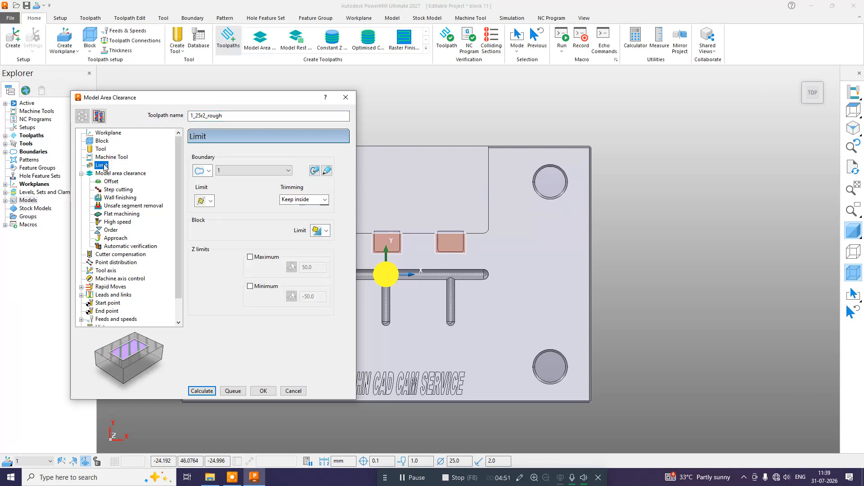
pyautogui.click(263, 171)
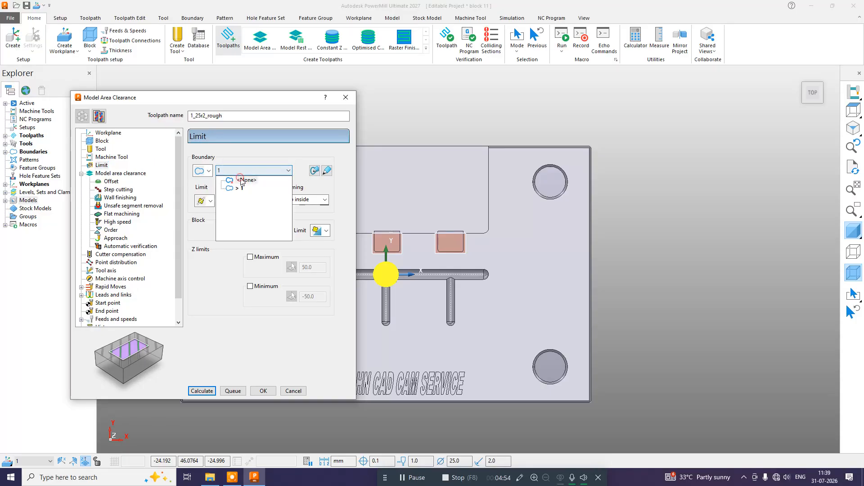
pyautogui.click(247, 179)
pyautogui.click(319, 231)
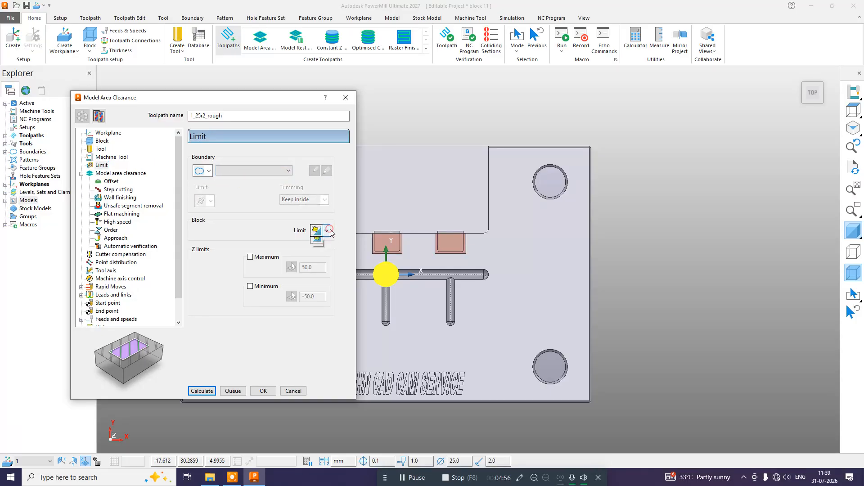
pyautogui.click(316, 255)
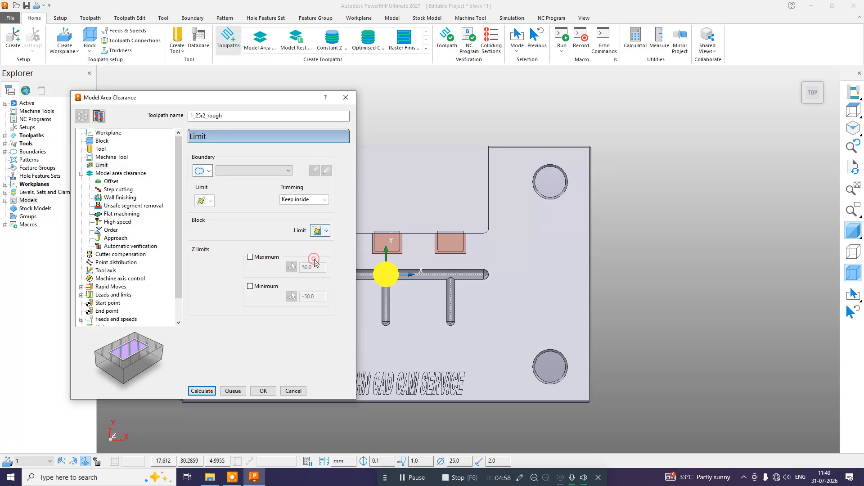
# Step: Use separate thickness values for the area clearance, 0.25 mm radial and 0.15 mm axial
pyautogui.click(121, 173)
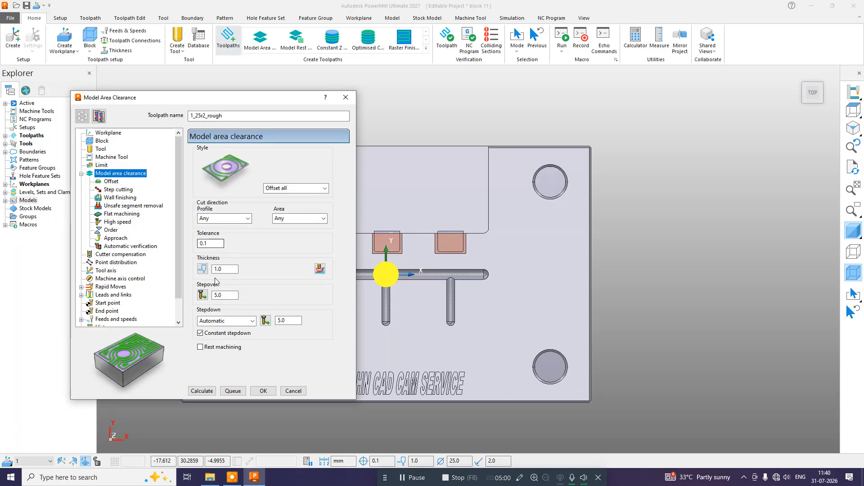
pyautogui.click(218, 269)
pyautogui.doubleClick(217, 269)
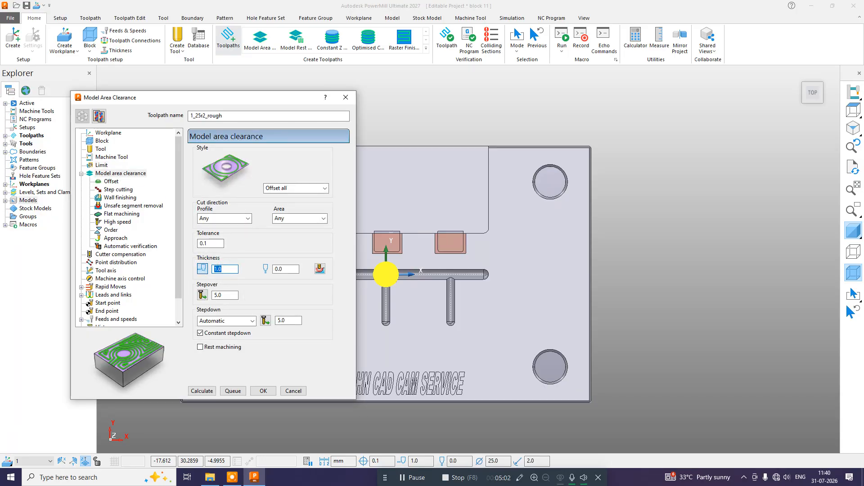
pyautogui.write('.25')
pyautogui.press('Return')
pyautogui.click(286, 268)
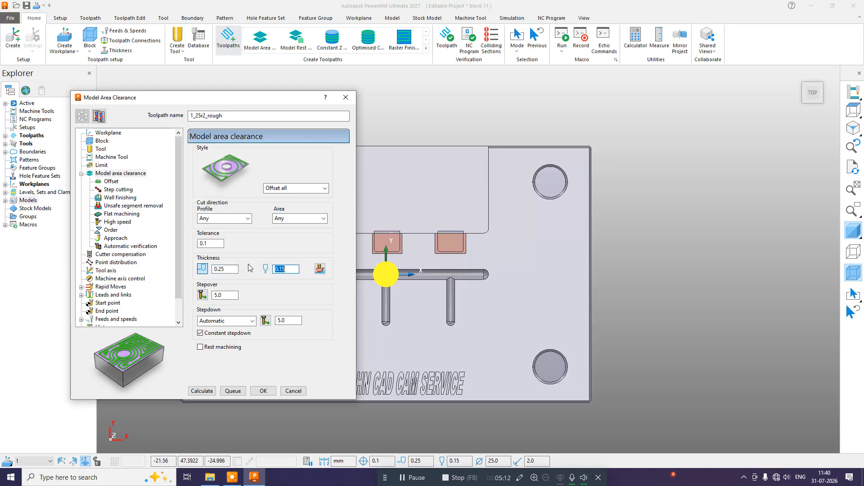
# Step: Set the area clearance stepover to 12 mm and the stepdown to 0.2 mm
pyautogui.click(227, 295)
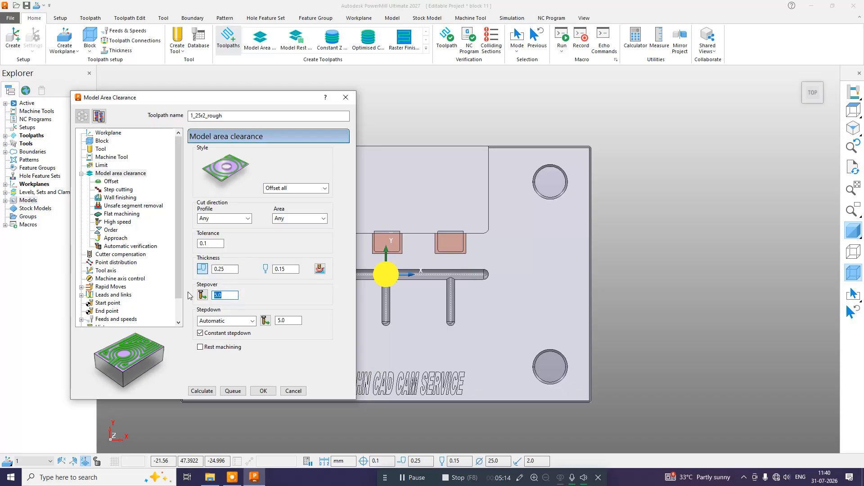
pyautogui.write('12')
pyautogui.click(291, 319)
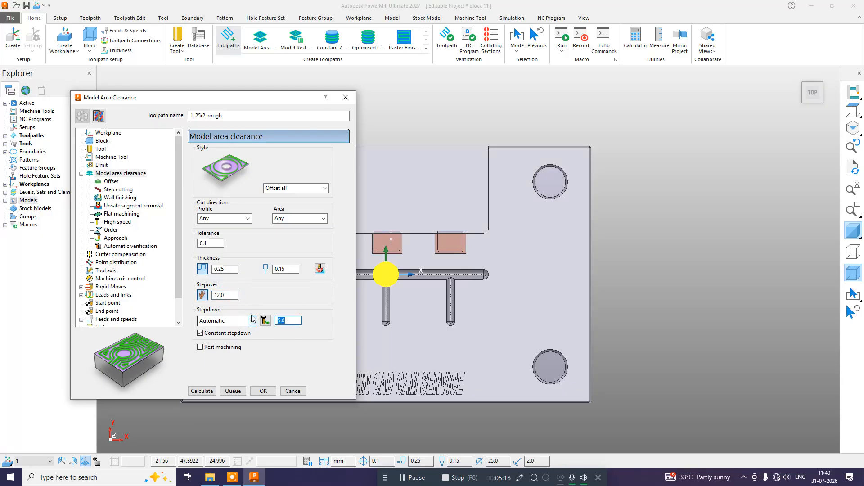
pyautogui.write('0.2')
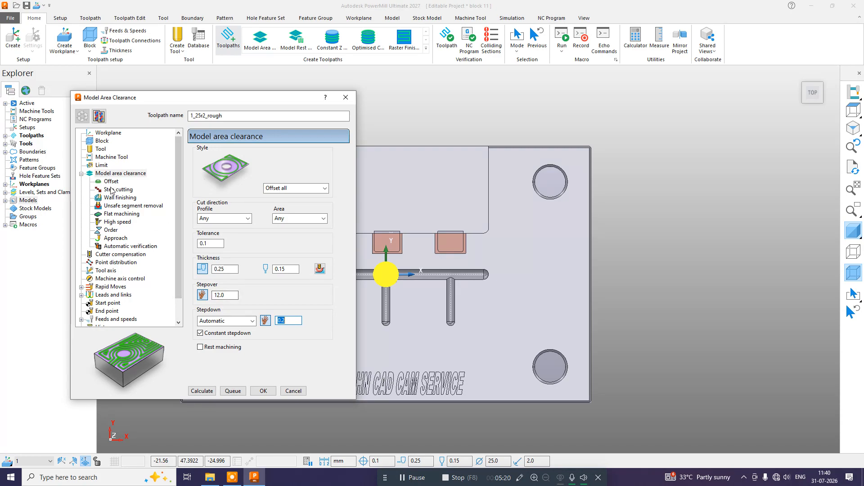
# Step: Turn off Maintain cut direction in the offset settings and set the offset direction to Outside in
pyautogui.click(111, 182)
pyautogui.click(200, 168)
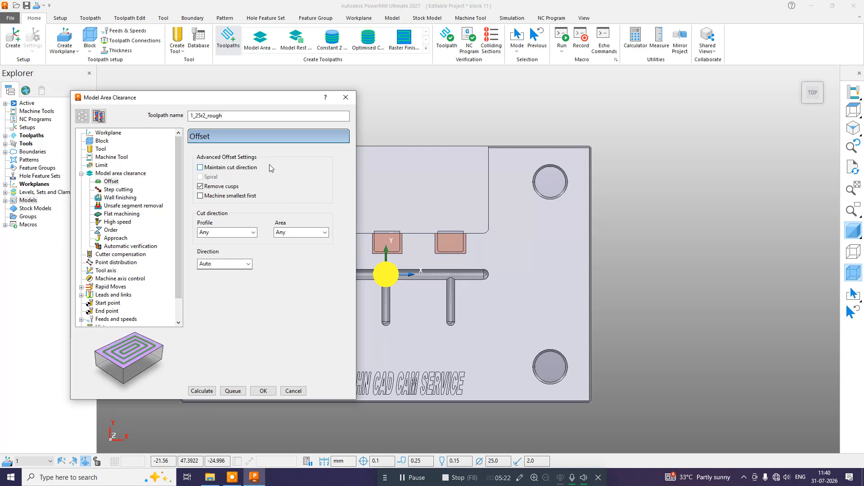
pyautogui.click(224, 266)
pyautogui.click(224, 288)
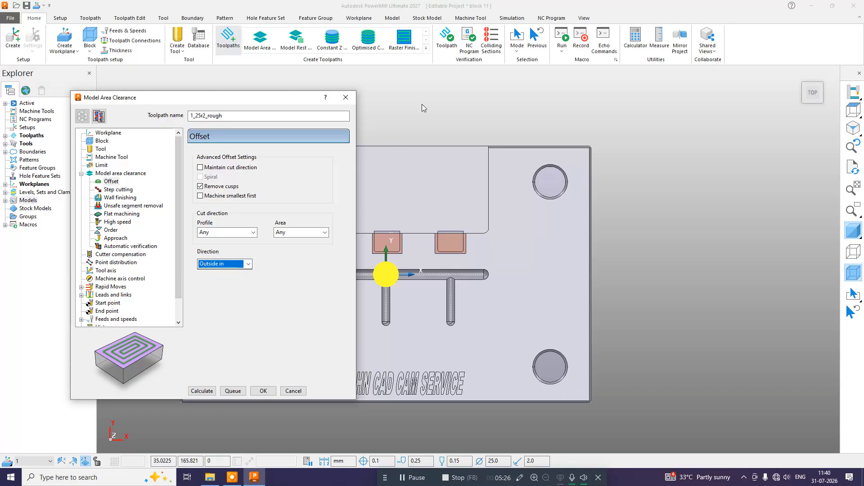
# Step: Review the step cutting, unsafe segment removal, flat machining, high speed, approach and tool axis settings
pyautogui.click(130, 191)
pyautogui.click(130, 206)
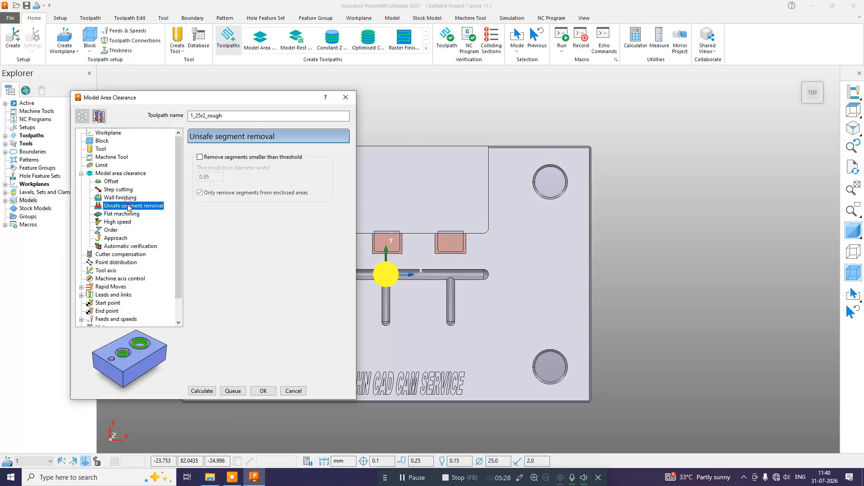
pyautogui.click(125, 215)
pyautogui.click(124, 223)
pyautogui.click(121, 239)
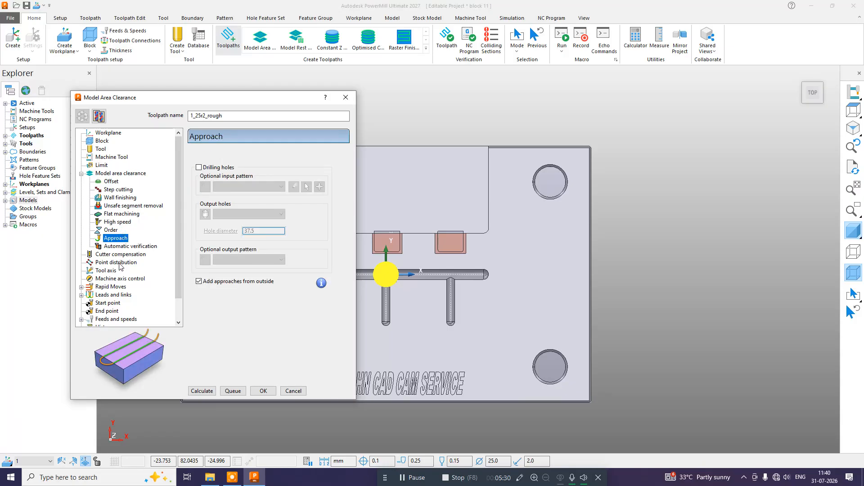
pyautogui.click(118, 270)
# Step: Set the rapid moves safe area to workplane 1 and calculate the rapid and plunge heights
pyautogui.click(111, 287)
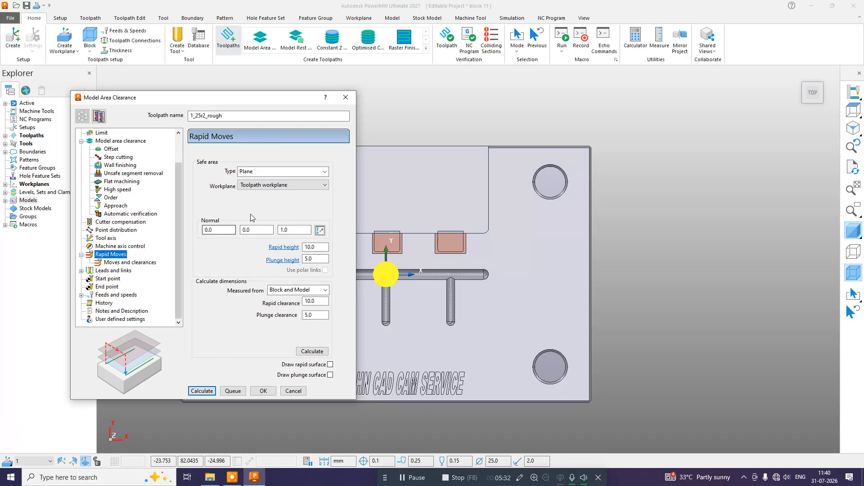
pyautogui.click(267, 189)
pyautogui.click(264, 219)
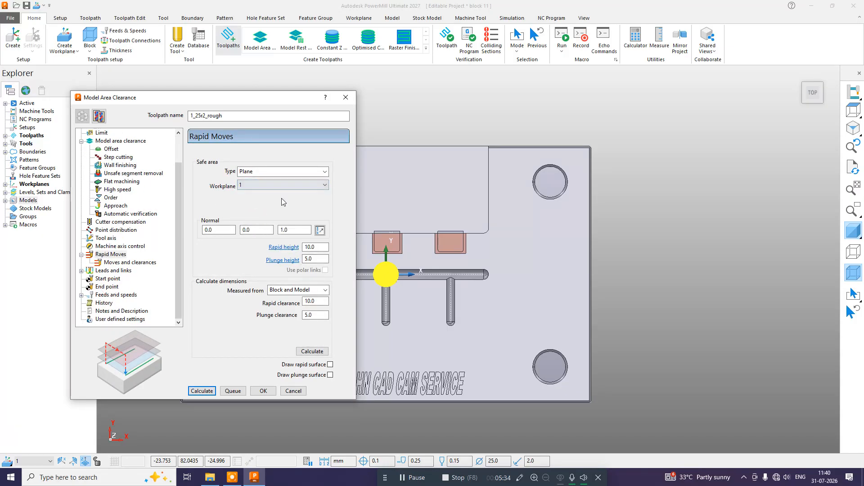
pyautogui.click(312, 351)
# Step: Set the rapid height to 50 mm
pyautogui.moveTo(405, 288); pyautogui.dragTo(422, 203, button='middle')
pyautogui.doubleClick(318, 247)
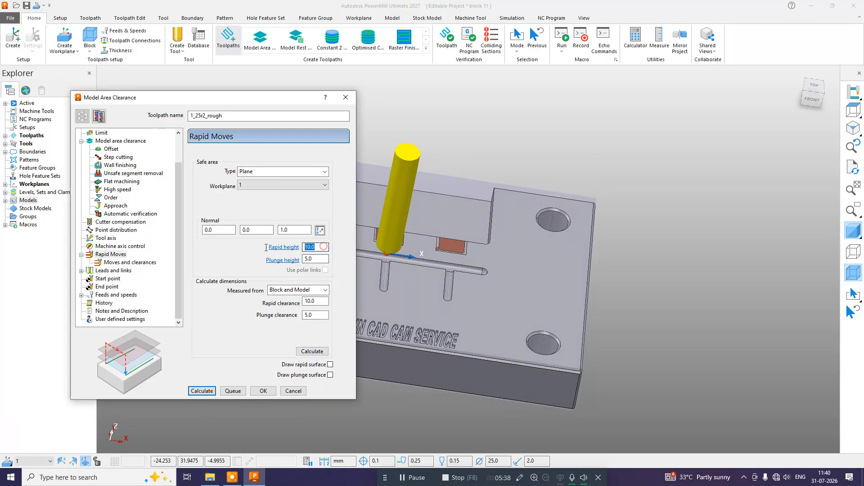
pyautogui.moveTo(560, 282); pyautogui.dragTo(399, 248, button='middle')
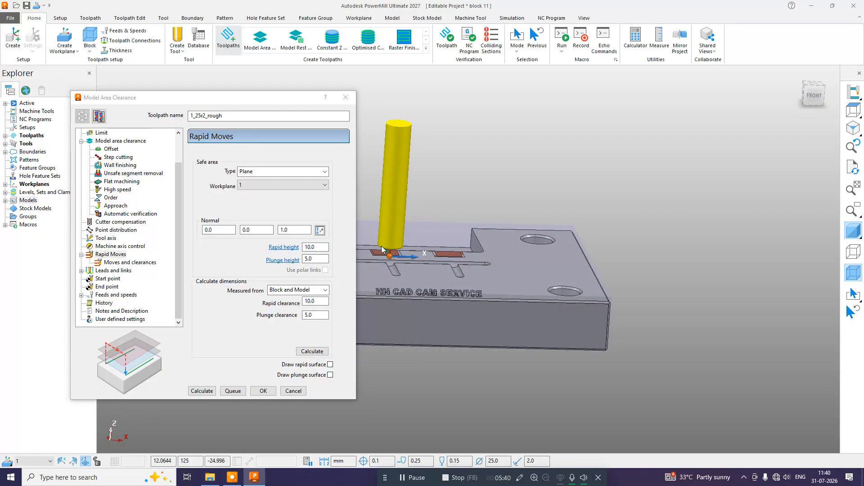
pyautogui.doubleClick(321, 248)
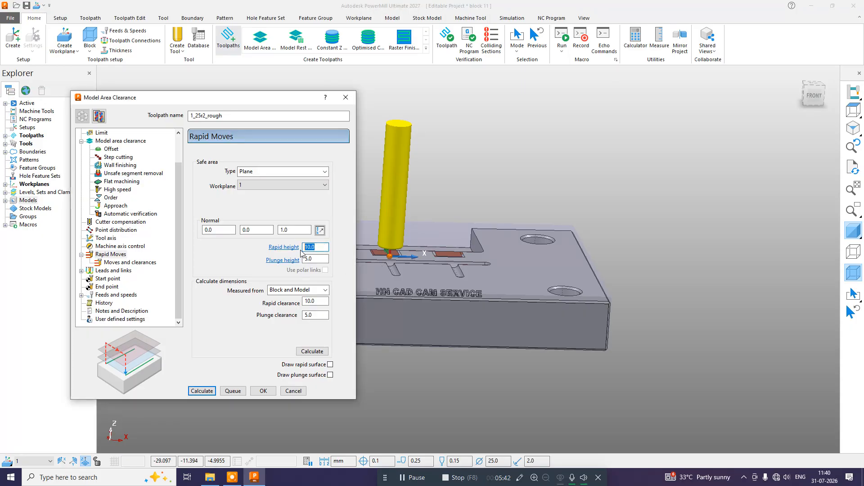
pyautogui.write('50')
pyautogui.press('Return')
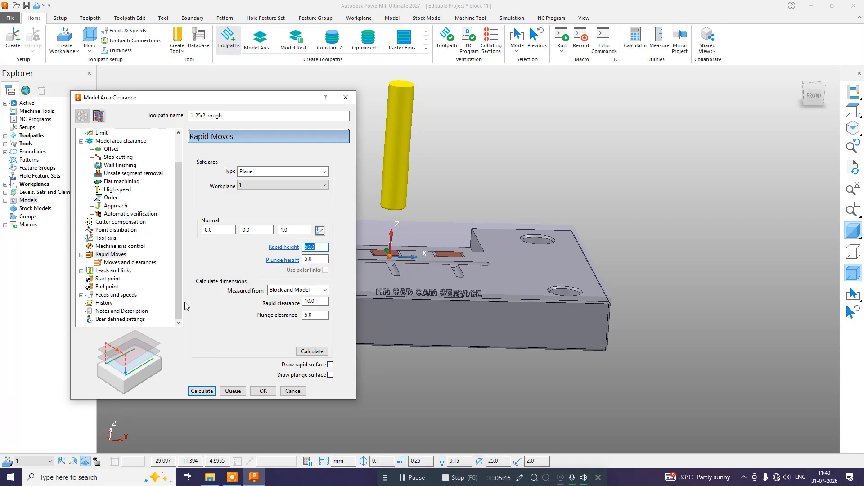
# Step: Set the axial clearance of the rapid moves to 10 mm
pyautogui.click(137, 263)
pyautogui.doubleClick(317, 335)
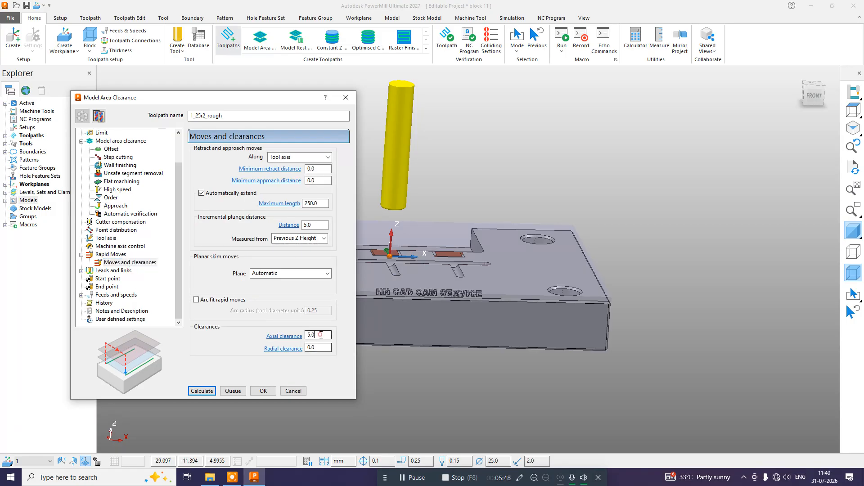
pyautogui.write('10')
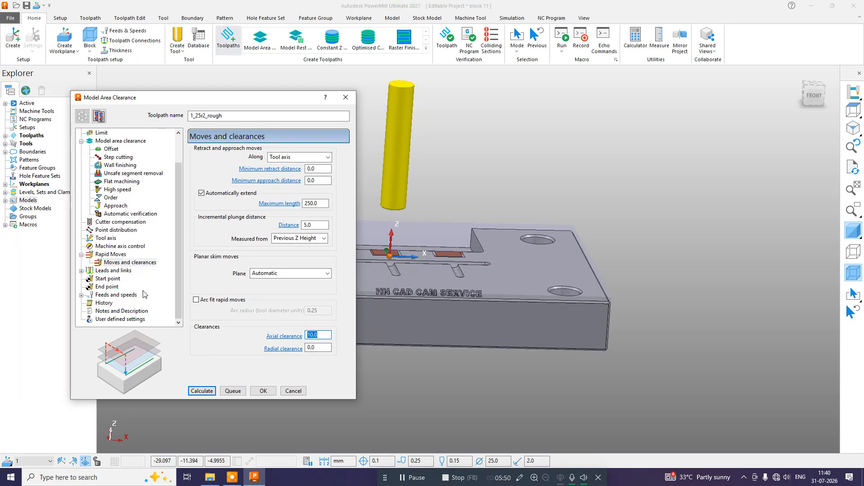
# Step: Review the leads and links settings of the roughing toolpath and look at the model from the top
pyautogui.click(114, 271)
pyautogui.click(110, 311)
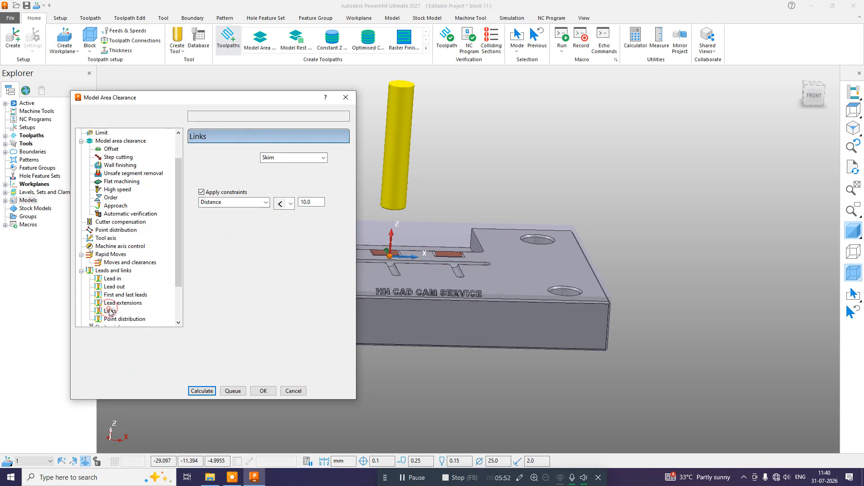
pyautogui.scroll(-2, 127, 294)
pyautogui.scroll(-3, 773, 288)
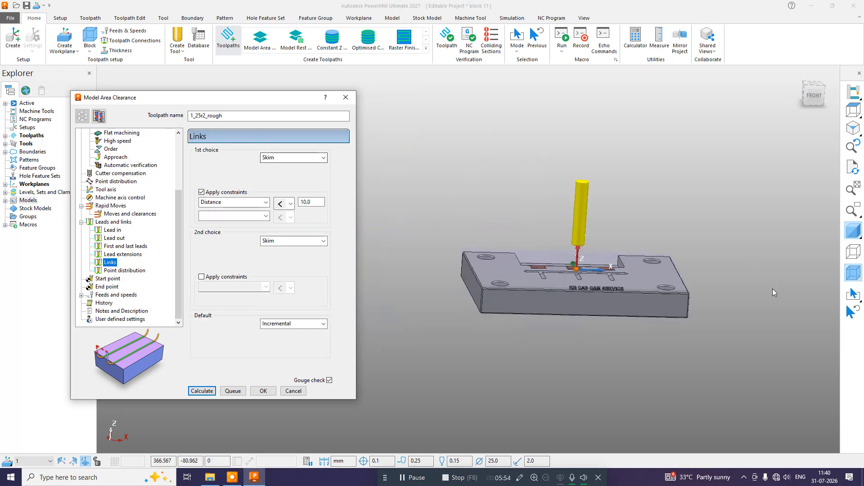
pyautogui.scroll(5, 628, 249)
pyautogui.moveTo(628, 249); pyautogui.dragTo(560, 356, button='middle')
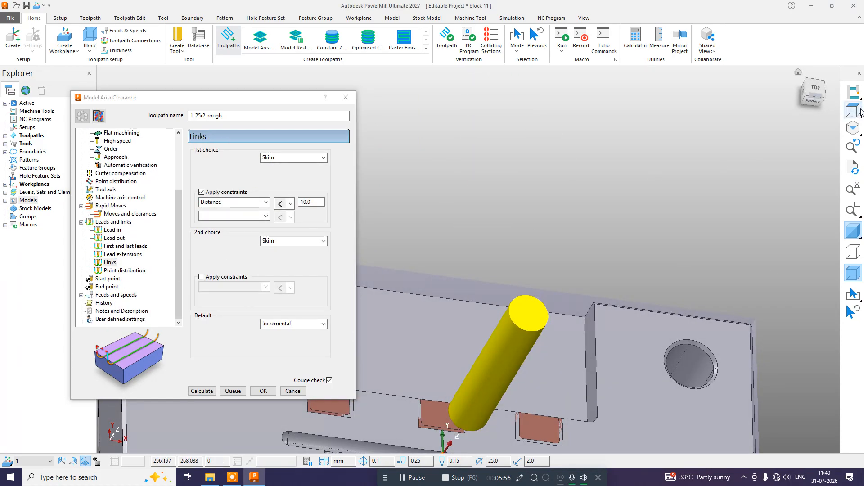
pyautogui.click(814, 88)
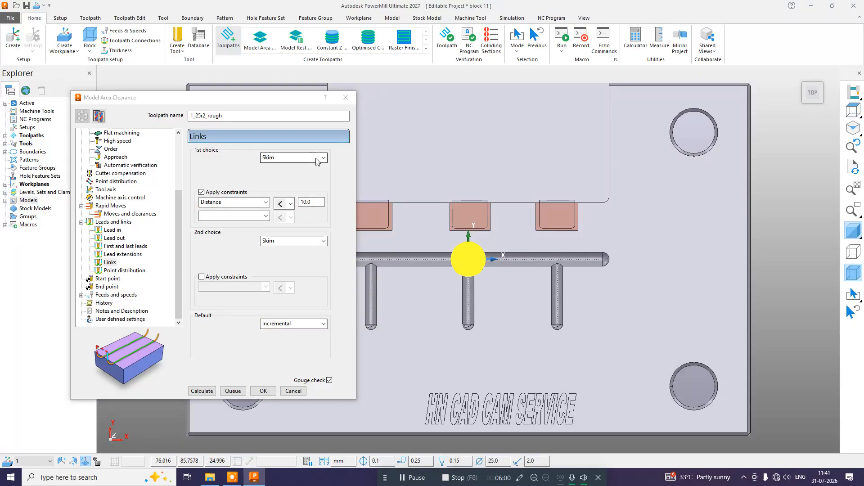
# Step: Set the toolpath's spindle speed to 1600 rpm, cutting feed rate to 2000 mm/min and plunging feed rate to 200 mm/min
pyautogui.click(126, 297)
pyautogui.doubleClick(220, 183)
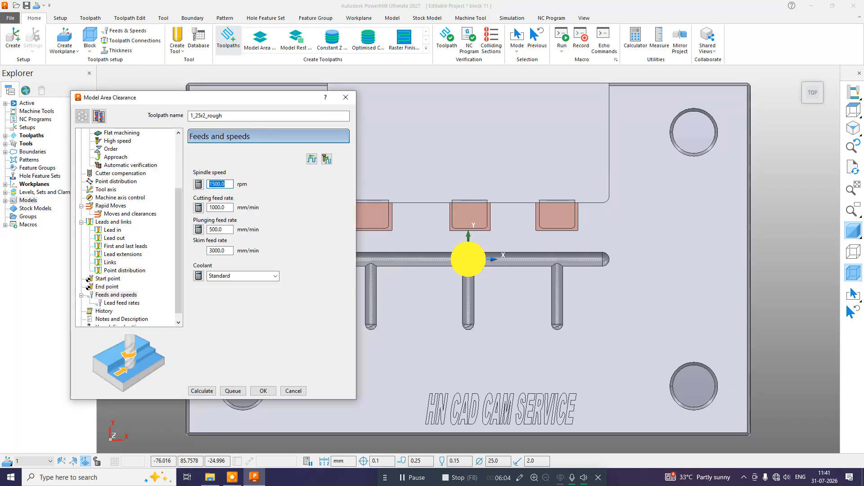
pyautogui.write('1600')
pyautogui.press('Return')
pyautogui.doubleClick(228, 207)
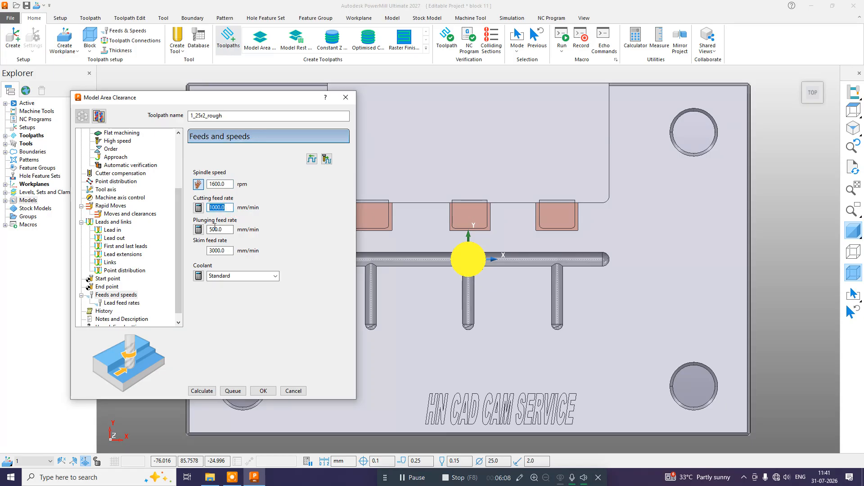
pyautogui.write('200')
pyautogui.press('Return')
pyautogui.press('Return')
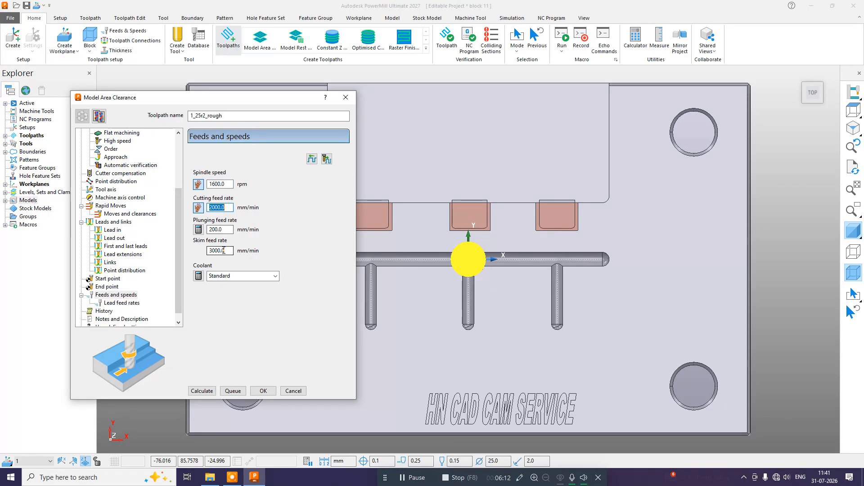
# Step: Calculate the 1_25r2_rough Model Area Clearance toolpath, continuing past the stepdown tolerance query and the plunge move warning
pyautogui.click(205, 390)
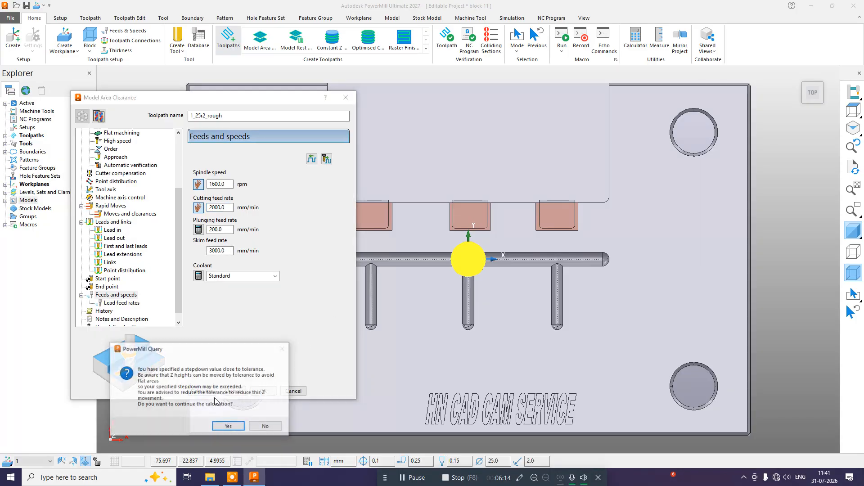
pyautogui.click(228, 426)
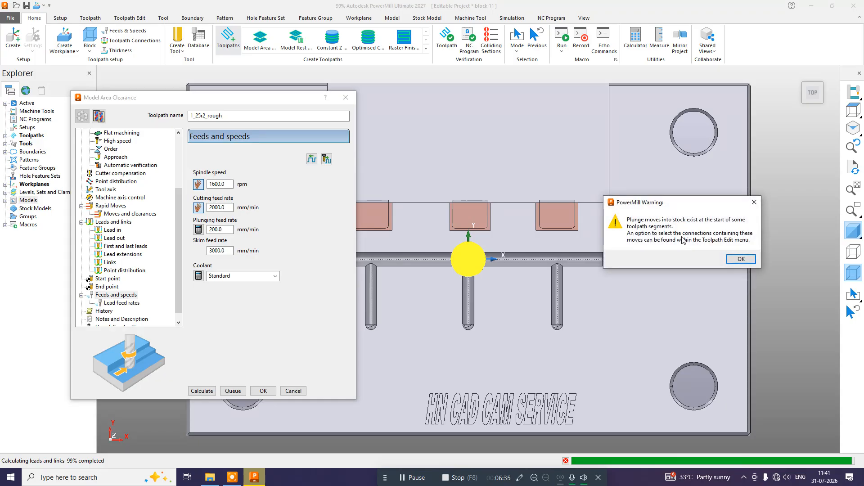
pyautogui.click(740, 259)
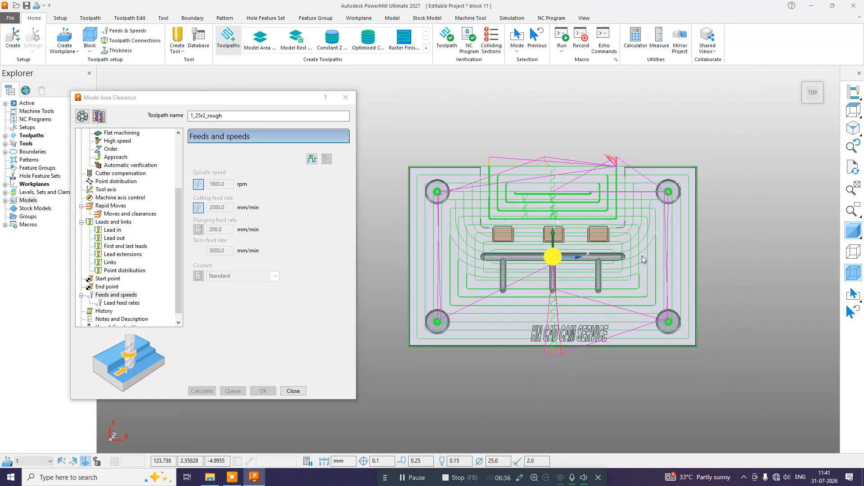
# Step: Inspect the calculated roughing passes and rapid moves on the model and review the toolpath's block limits
pyautogui.scroll(3, 585, 265)
pyautogui.moveTo(585, 264); pyautogui.dragTo(565, 174, button='middle')
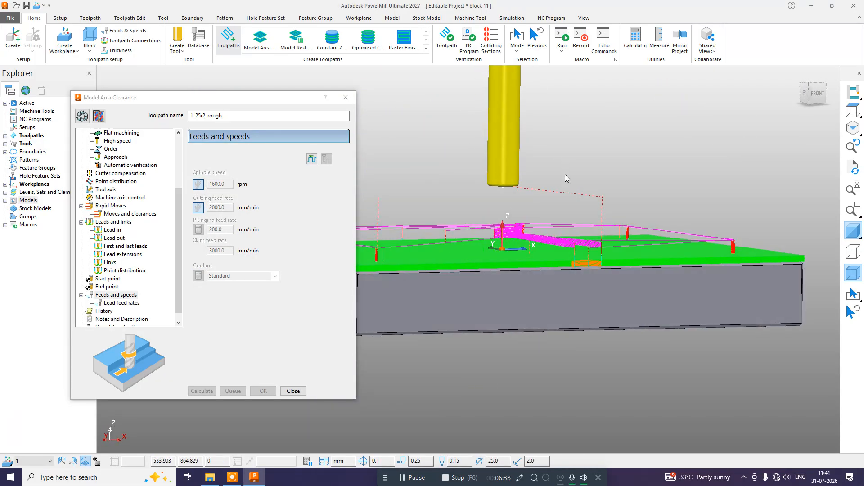
pyautogui.scroll(4, 562, 221)
pyautogui.moveTo(563, 220); pyautogui.dragTo(595, 261, button='middle')
pyautogui.scroll(3, 108, 179)
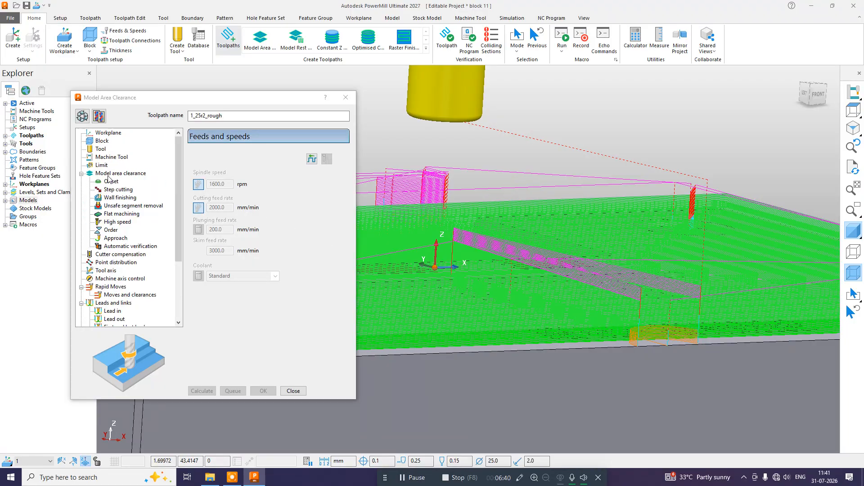
pyautogui.click(99, 141)
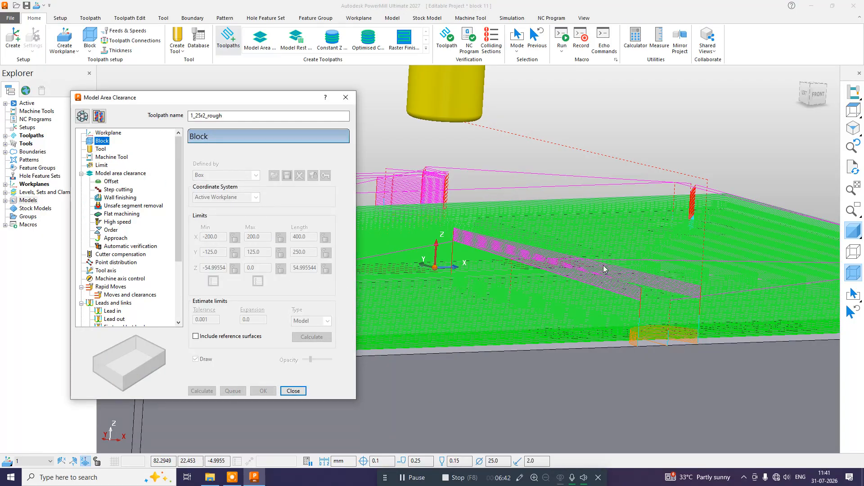
pyautogui.moveTo(606, 270); pyautogui.dragTo(608, 291, button='middle')
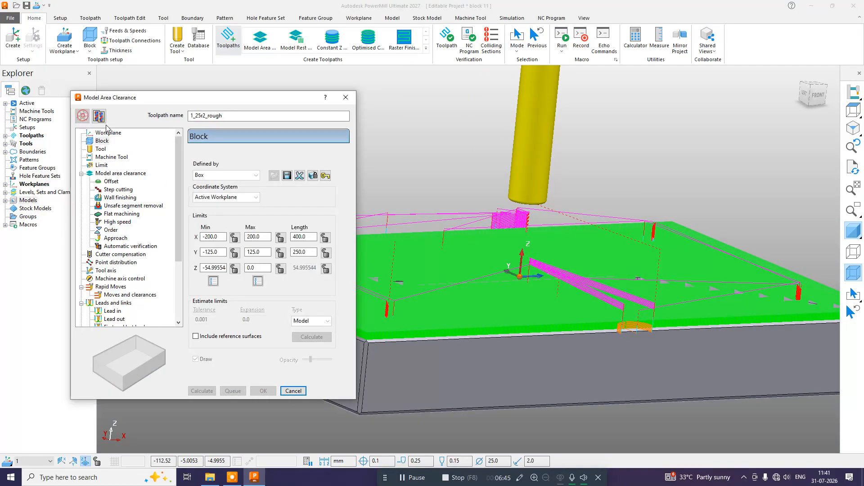
pyautogui.click(854, 270)
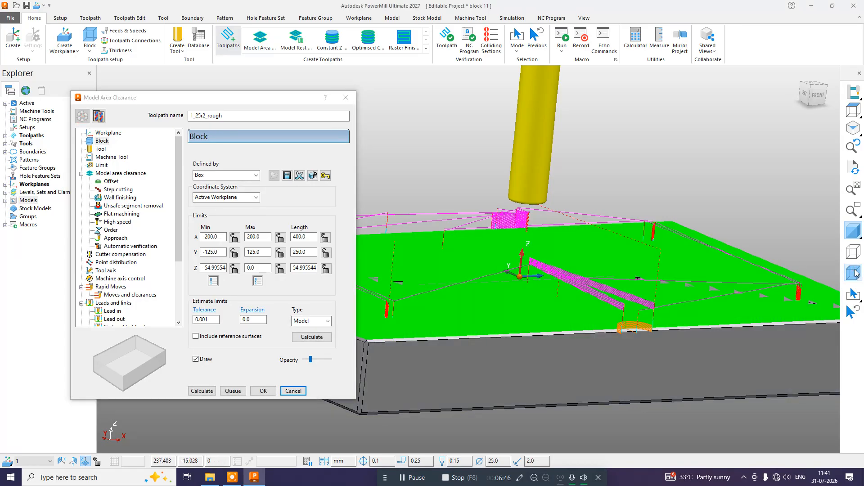
pyautogui.click(854, 270)
# Step: Examine the depth of the roughing passes relative to the workplane origin, up close and from the front
pyautogui.scroll(5, 617, 293)
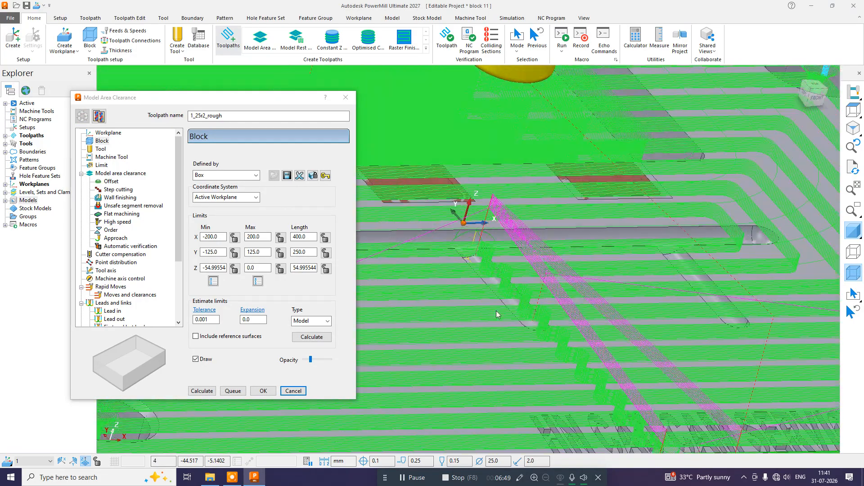
pyautogui.scroll(-5, 456, 252)
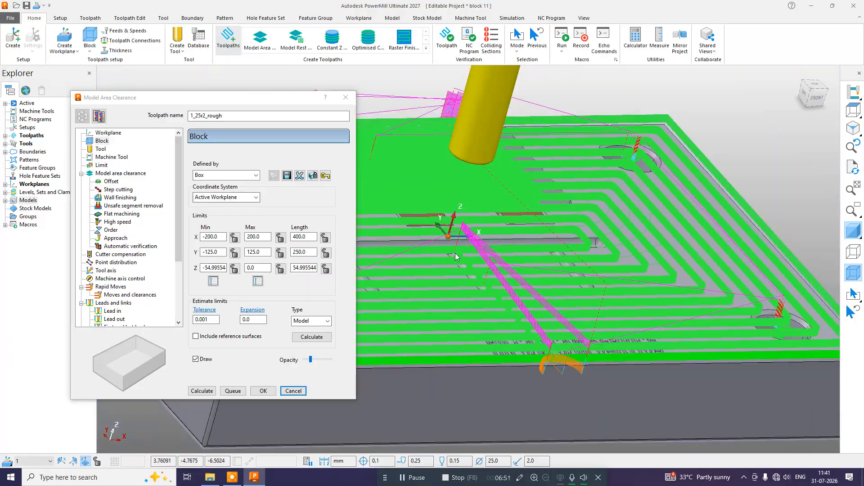
pyautogui.scroll(5, 463, 239)
pyautogui.moveTo(463, 239); pyautogui.dragTo(477, 198, button='middle')
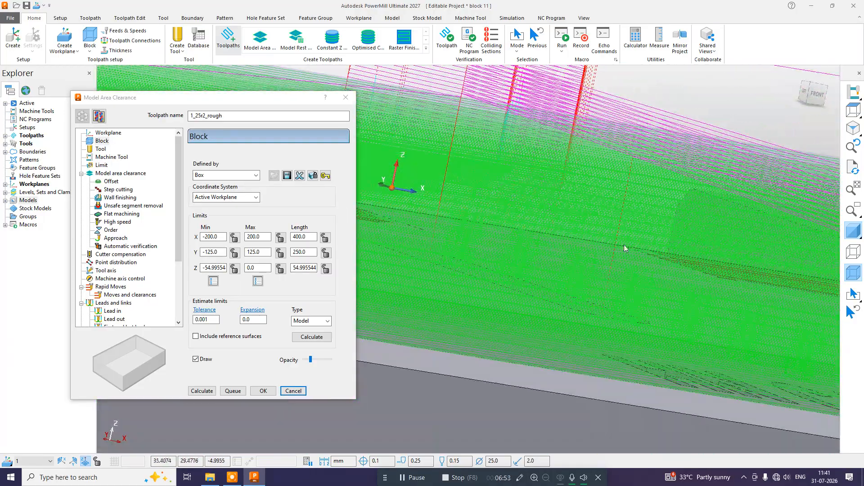
pyautogui.scroll(-1, 626, 248)
pyautogui.click(817, 94)
pyautogui.scroll(5, 448, 298)
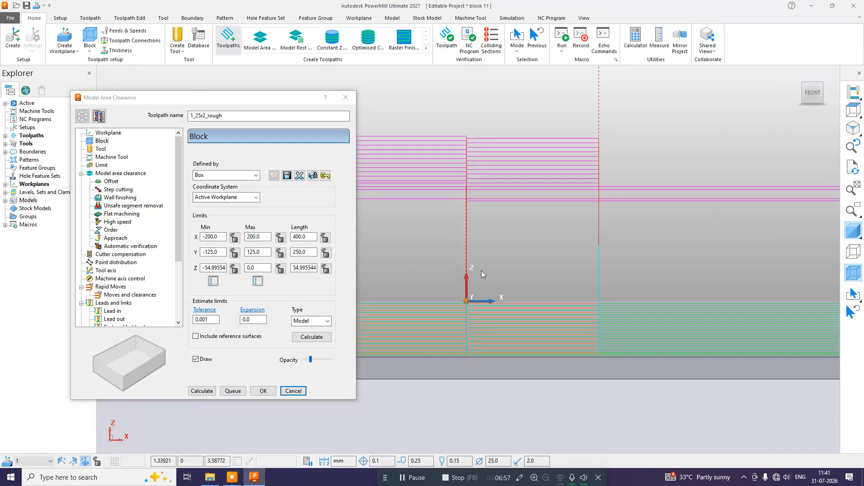
pyautogui.moveTo(481, 271); pyautogui.dragTo(486, 188, button='middle')
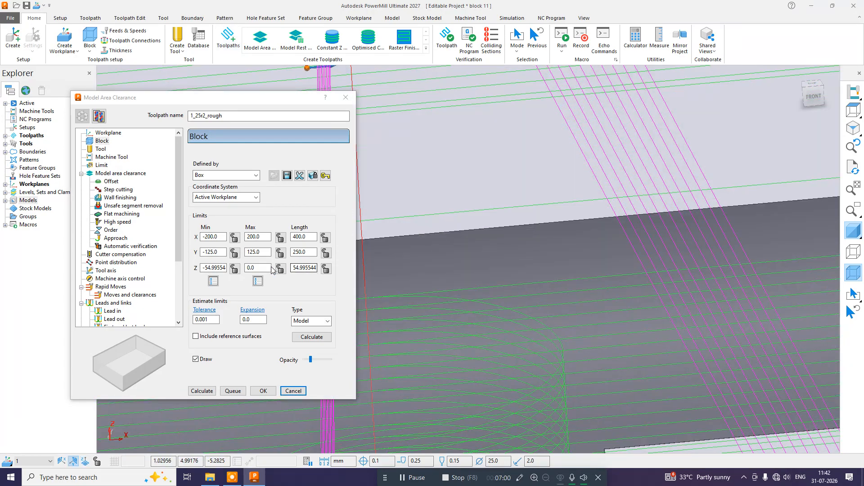
# Step: Try a block maximum Z limit of 5 mm in the toolpath settings, and cancel the toolpath edit
pyautogui.doubleClick(270, 268)
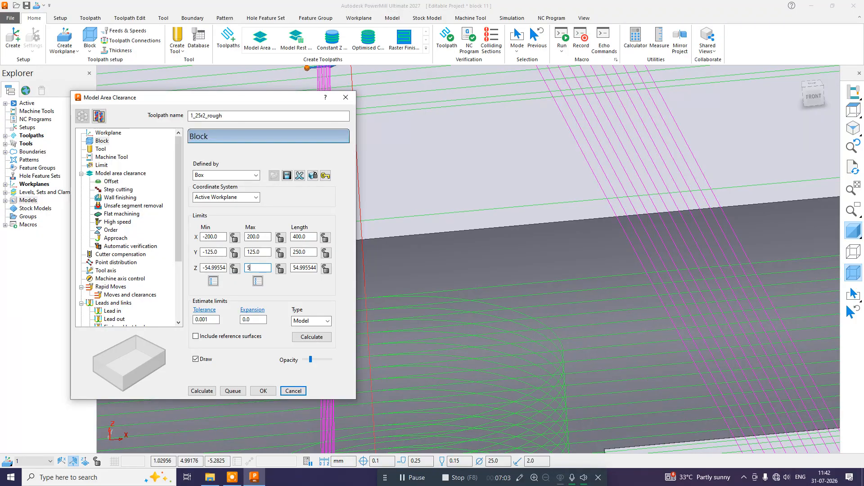
pyautogui.write('5')
pyautogui.press('Return')
pyautogui.scroll(-3, 543, 248)
pyautogui.moveTo(501, 245); pyautogui.dragTo(523, 216, button='middle')
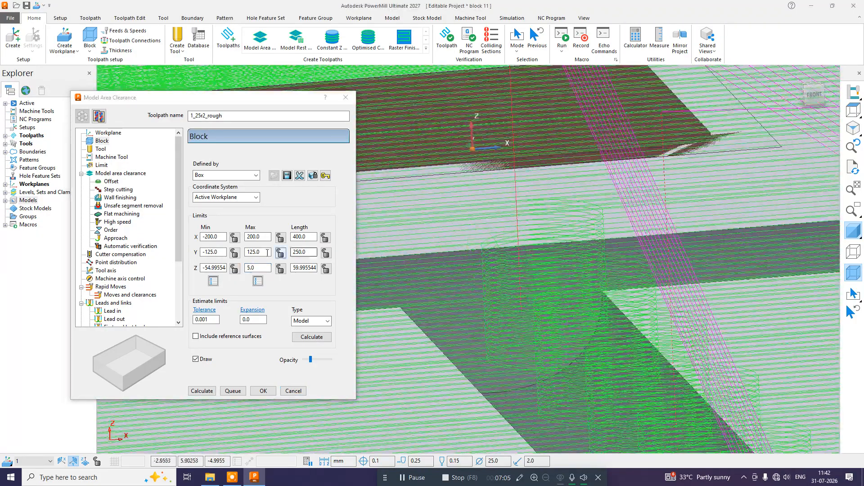
pyautogui.doubleClick(260, 269)
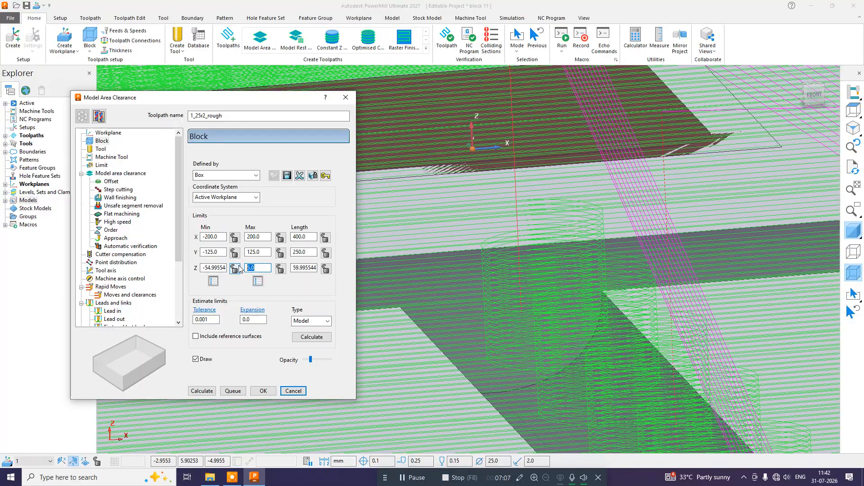
pyautogui.click(293, 391)
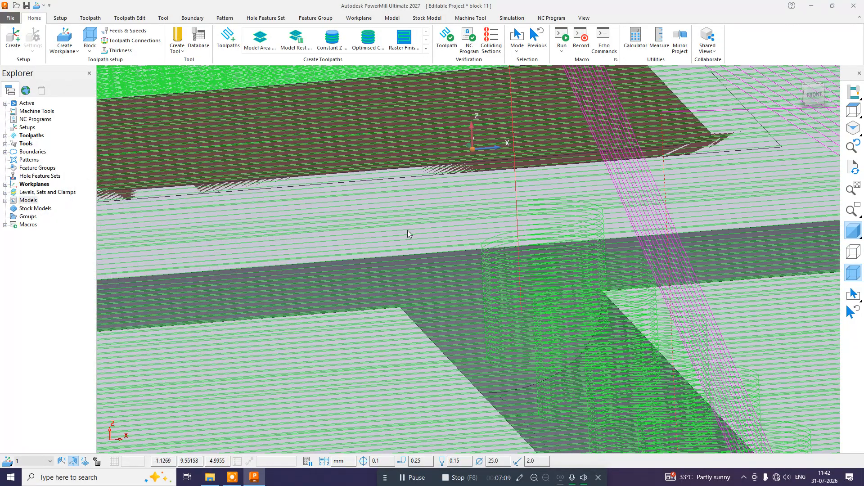
# Step: Open workplane 1 in the Workplane Editor, agreeing to unlock it and invalidate the roughing toolpath that references it
pyautogui.scroll(-4, 407, 231)
pyautogui.scroll(-4, 381, 223)
pyautogui.click(216, 128)
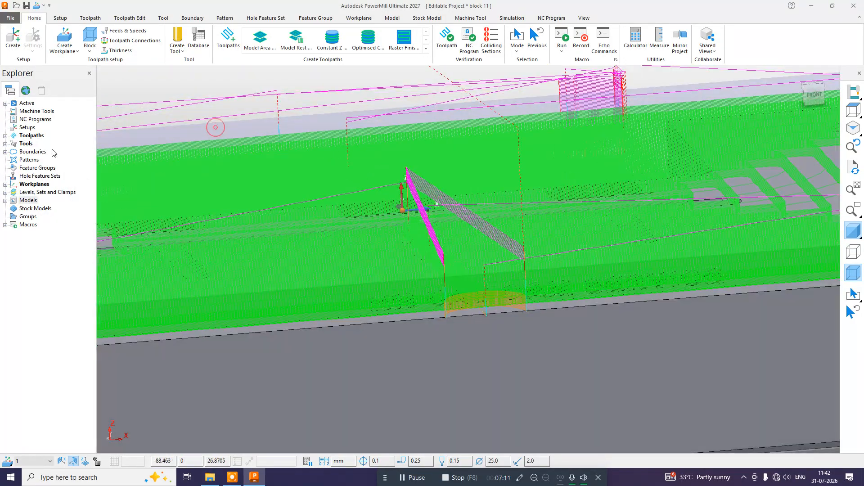
pyautogui.click(5, 185)
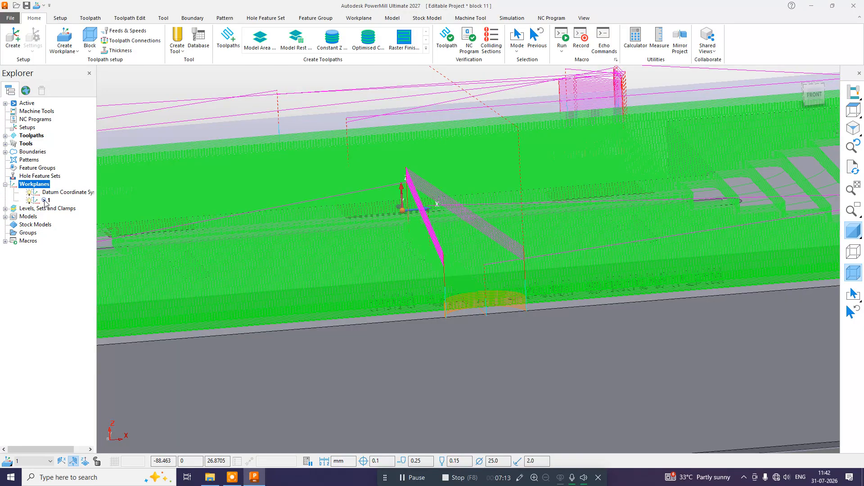
pyautogui.rightClick(46, 201)
pyautogui.click(82, 225)
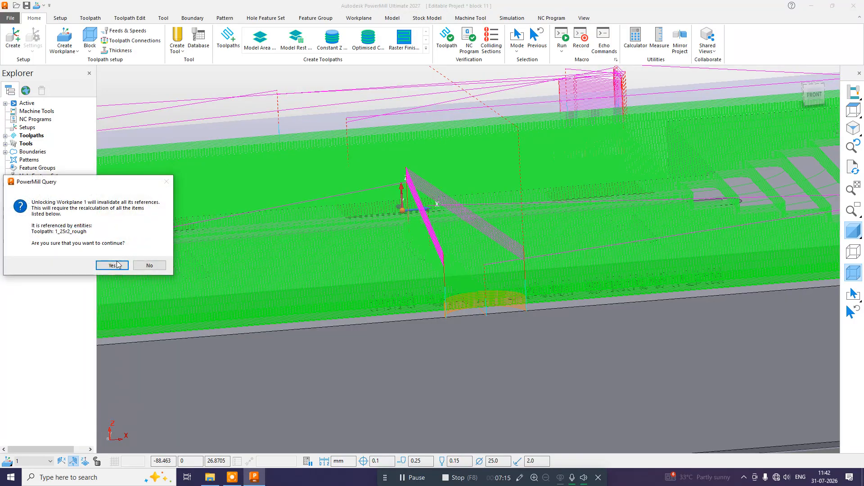
pyautogui.click(113, 267)
# Step: Move workplane 1 by -5 mm in Z relative to its current position and accept the workplane changes
pyautogui.click(75, 39)
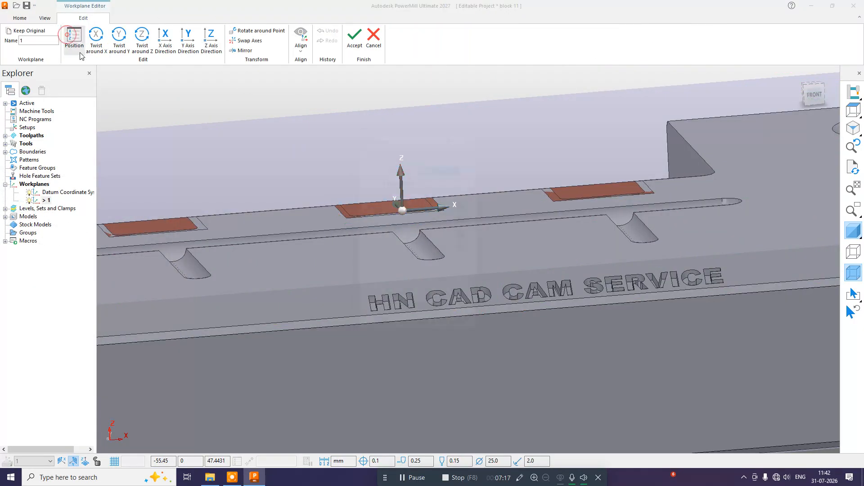
pyautogui.click(430, 233)
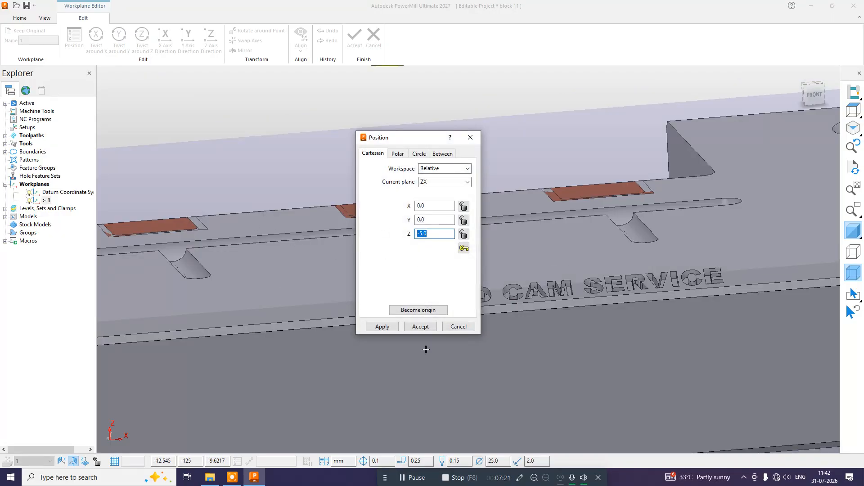
pyautogui.click(383, 326)
pyautogui.click(420, 327)
pyautogui.click(355, 38)
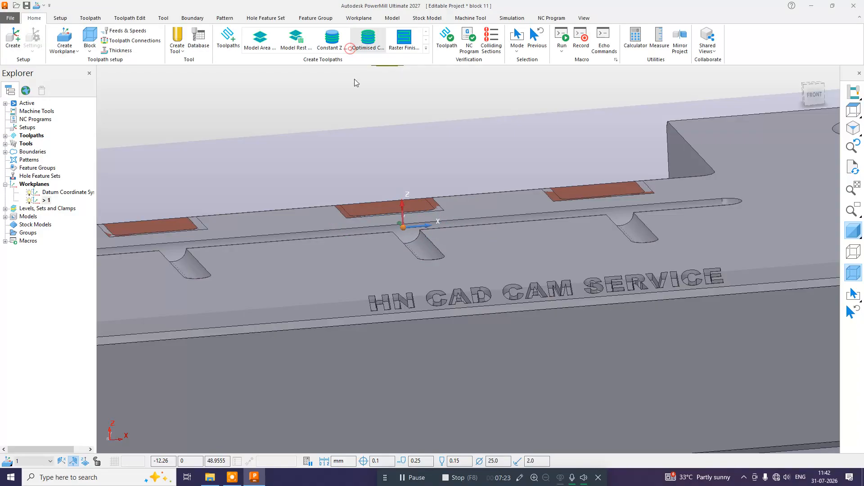
# Step: Recalculate the block limits from the model in the active workplane and set the block's maximum Z to 0
pyautogui.scroll(-3, 406, 147)
pyautogui.click(90, 38)
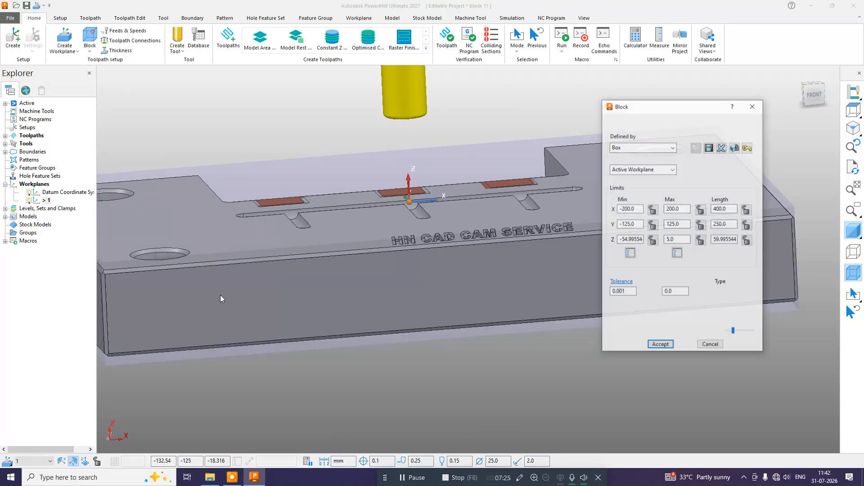
pyautogui.click(736, 309)
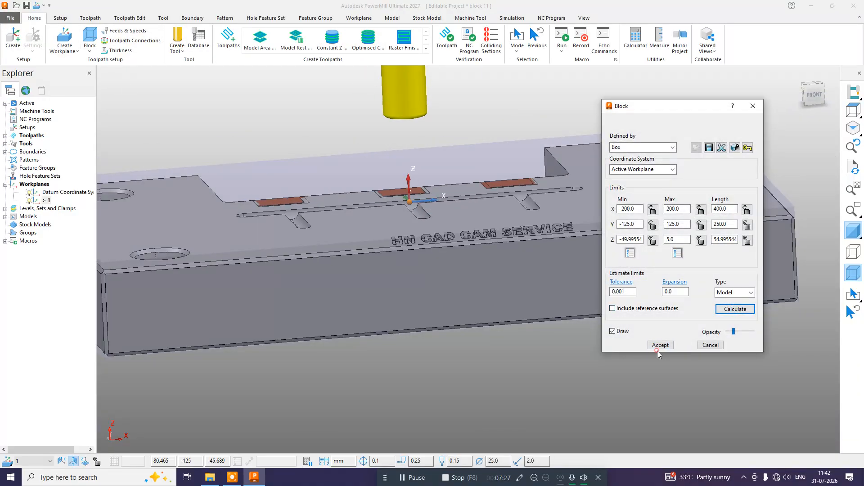
pyautogui.click(814, 97)
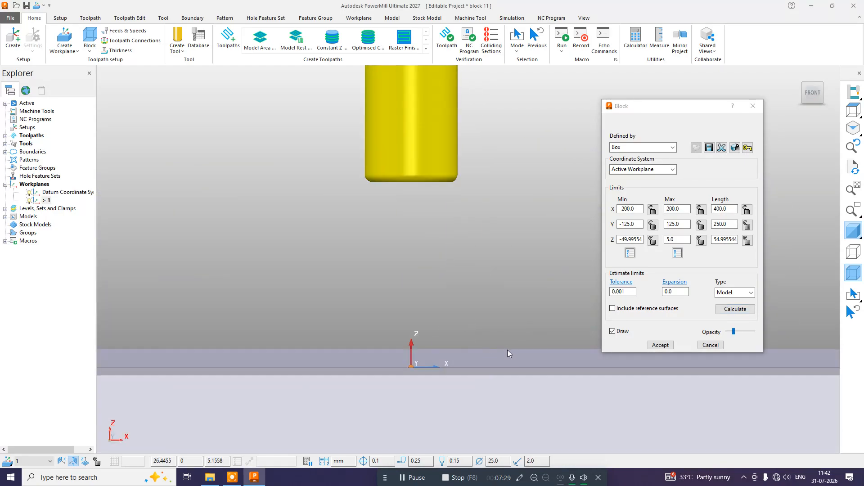
pyautogui.doubleClick(679, 240)
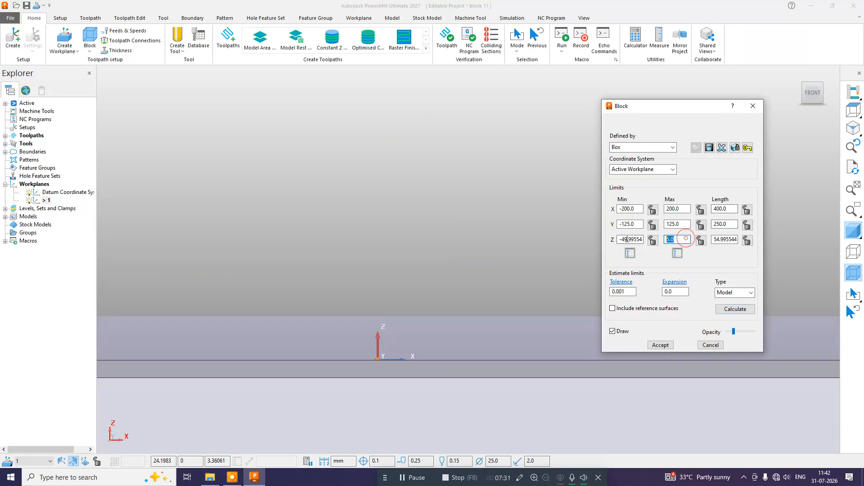
pyautogui.write('0')
pyautogui.press('Return')
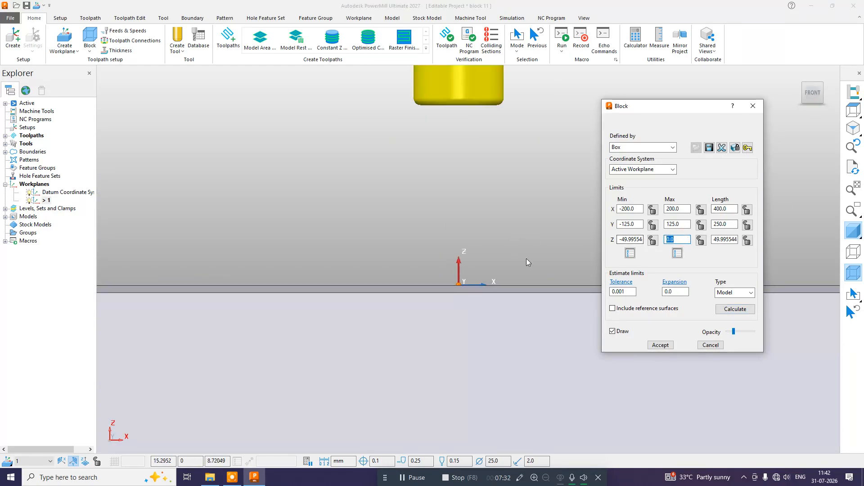
# Step: Accept the block and recalculate the 1_25r2_rough toolpath, continuing despite the stepdown tolerance query, and close its settings
pyautogui.click(657, 345)
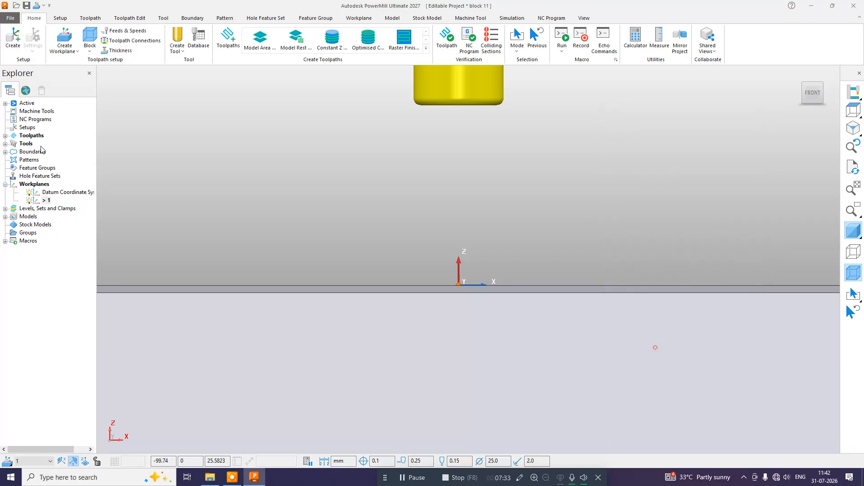
pyautogui.click(5, 135)
pyautogui.rightClick(50, 144)
pyautogui.click(68, 185)
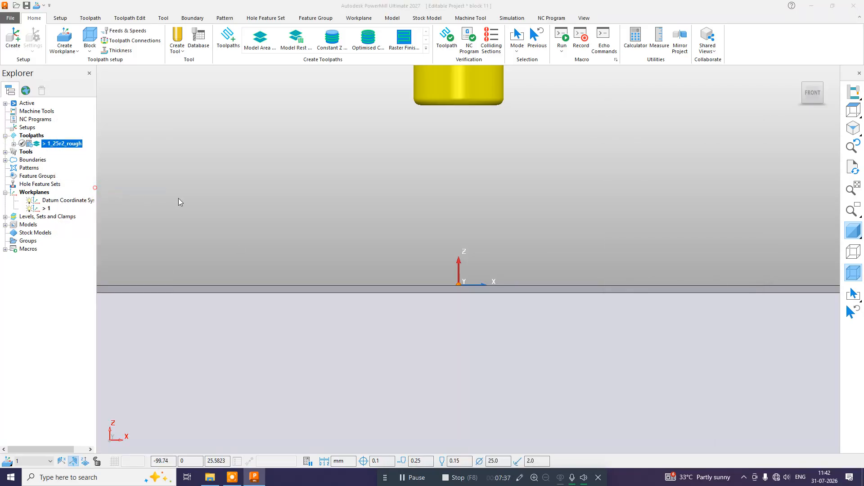
pyautogui.click(102, 141)
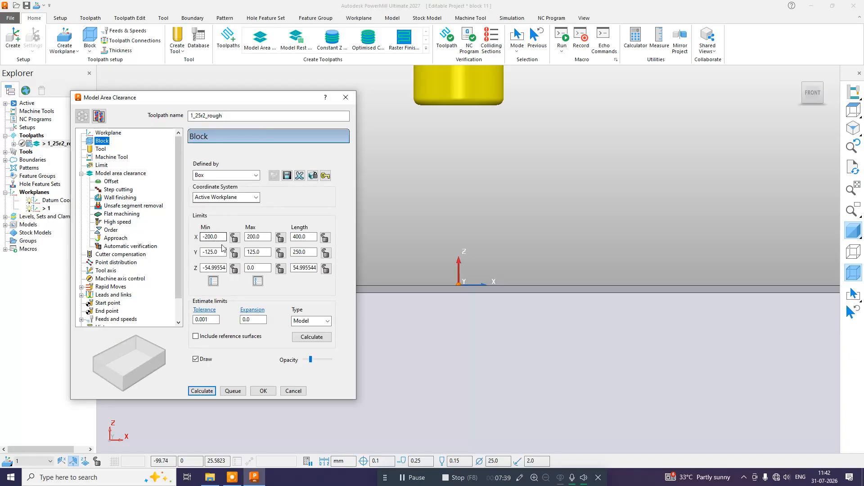
pyautogui.click(207, 391)
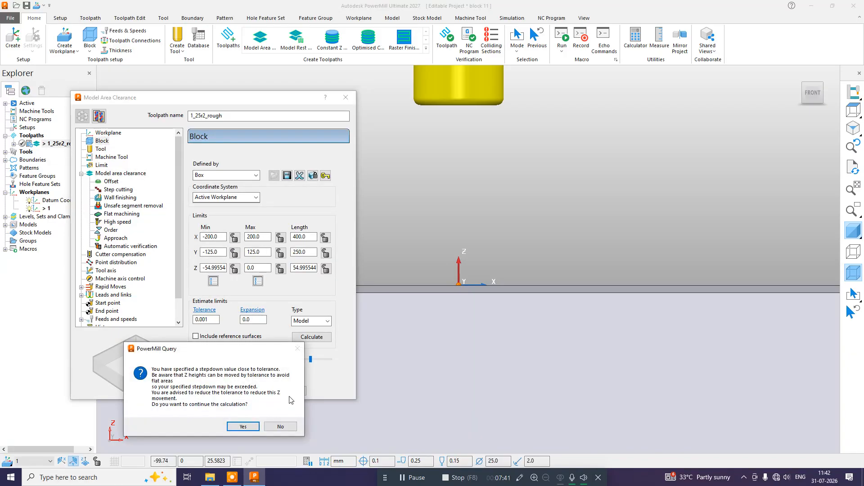
pyautogui.click(246, 427)
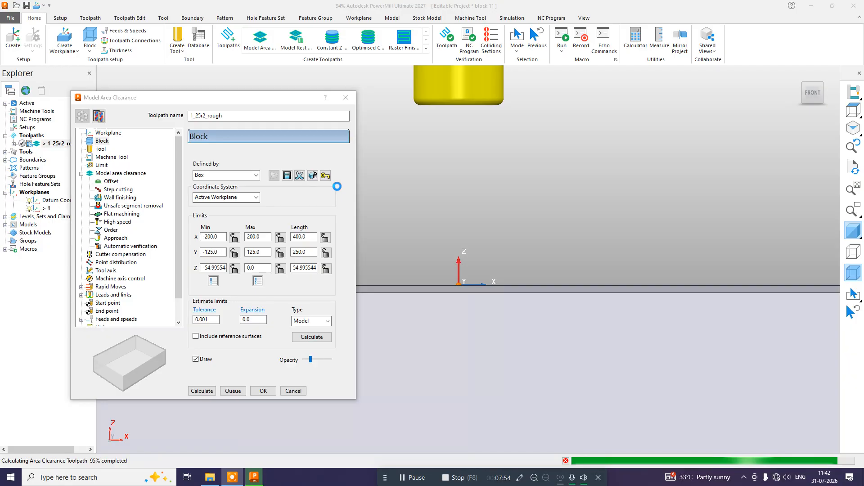
pyautogui.click(455, 455)
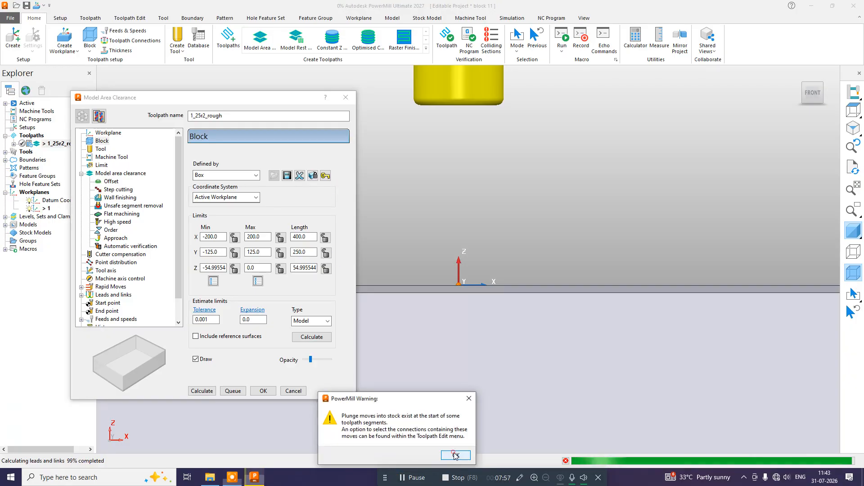
pyautogui.click(293, 391)
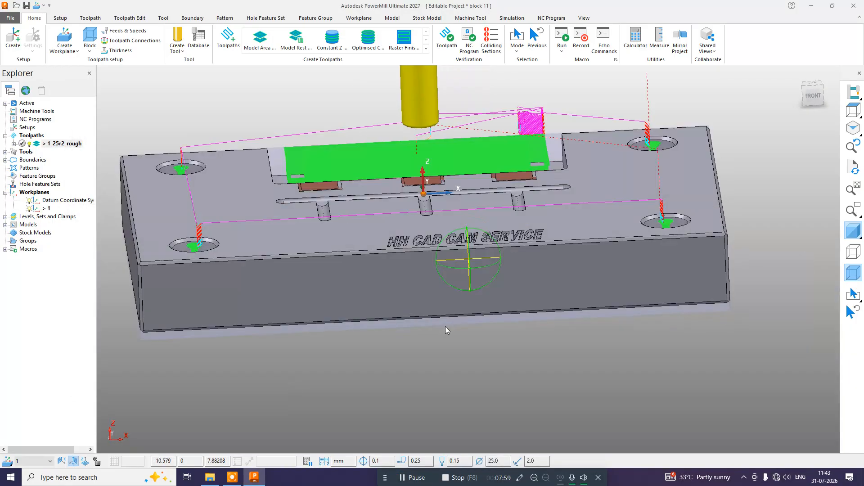
# Step: Create a user-defined boundary from the edges of the model's selected top face, working in the top view
pyautogui.moveTo(446, 330); pyautogui.dragTo(625, 247, button='middle')
pyautogui.click(853, 110)
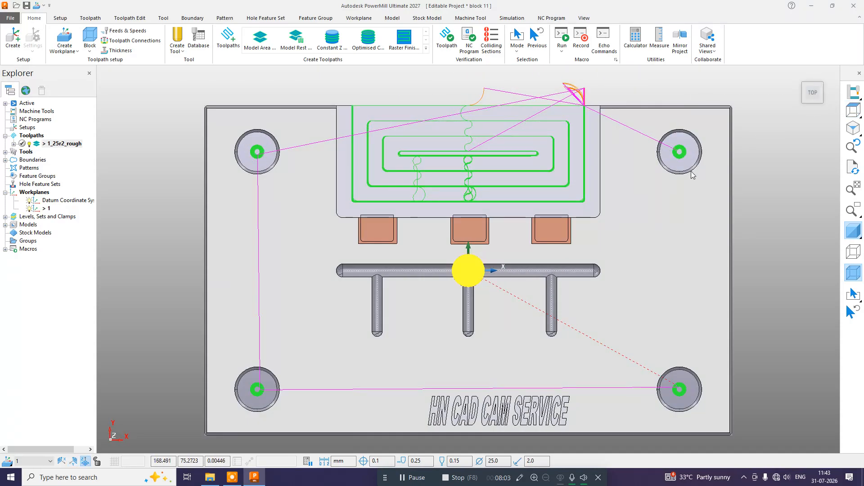
pyautogui.scroll(-2, 465, 166)
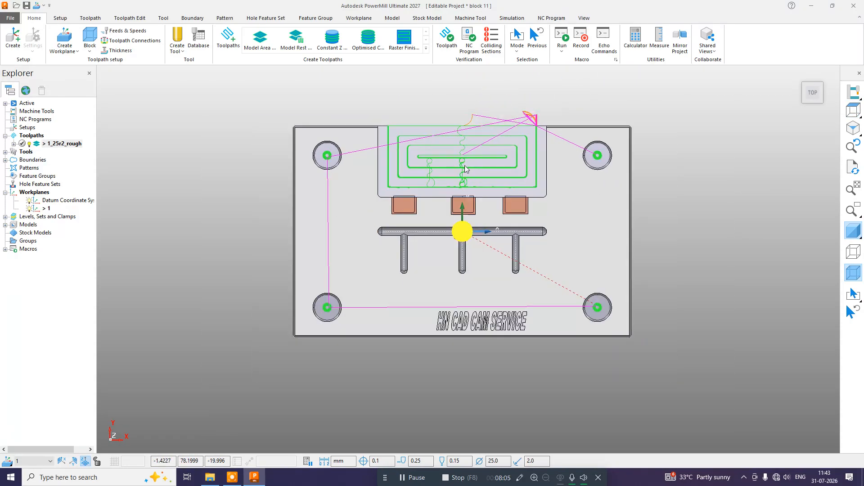
pyautogui.rightClick(30, 161)
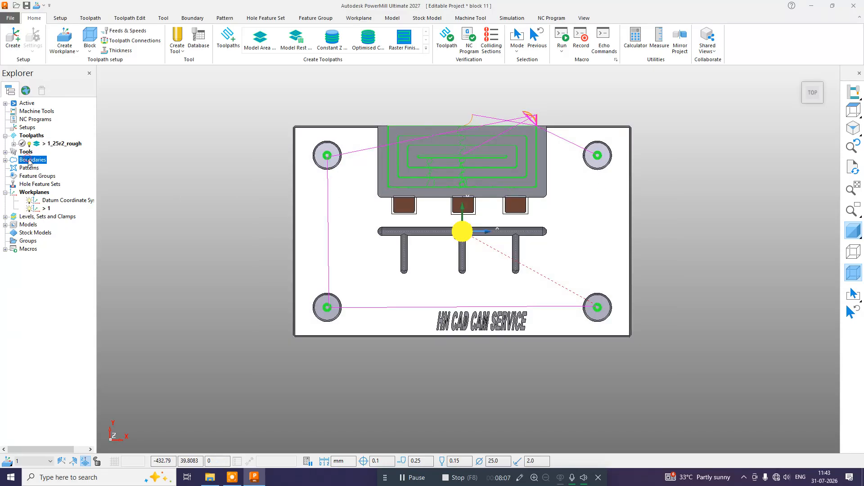
pyautogui.click(84, 207)
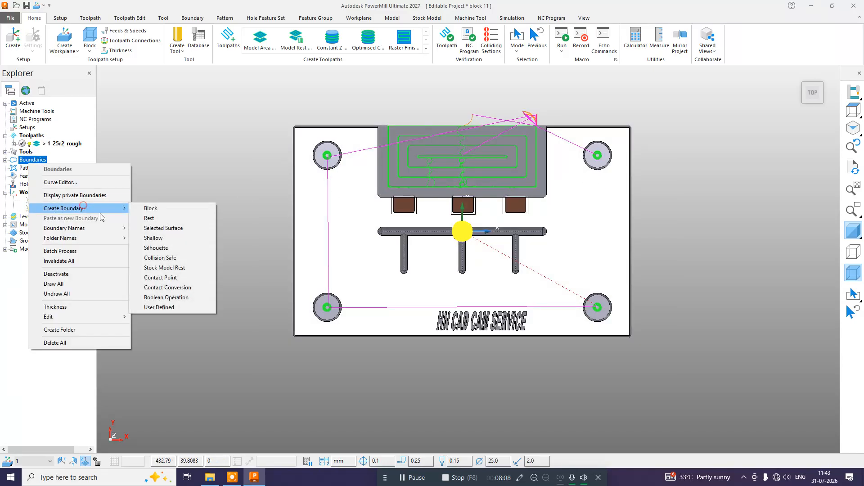
pyautogui.click(174, 309)
pyautogui.click(113, 120)
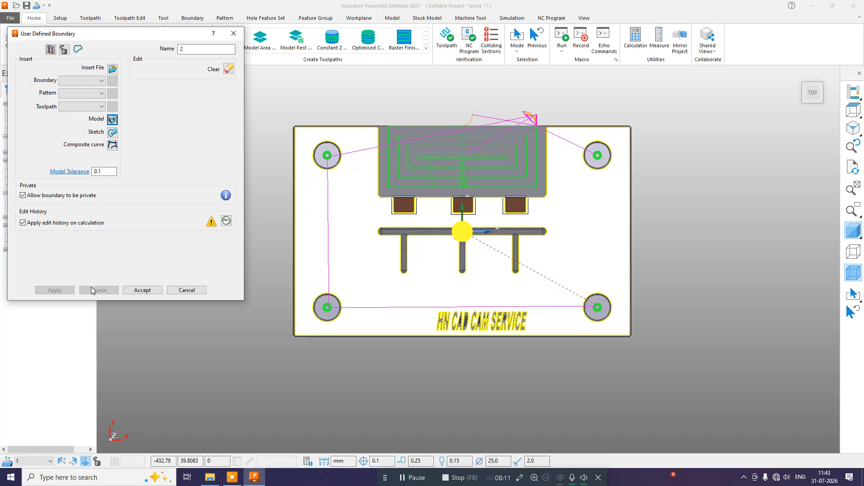
pyautogui.click(143, 290)
# Step: Hide the model shading and delete every boundary segment except the four corner hole circles by inverting their selection
pyautogui.click(853, 231)
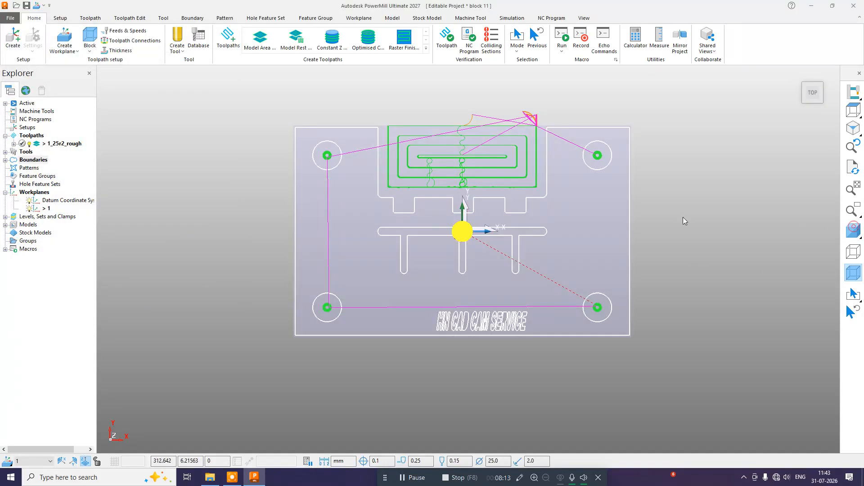
pyautogui.click(599, 167)
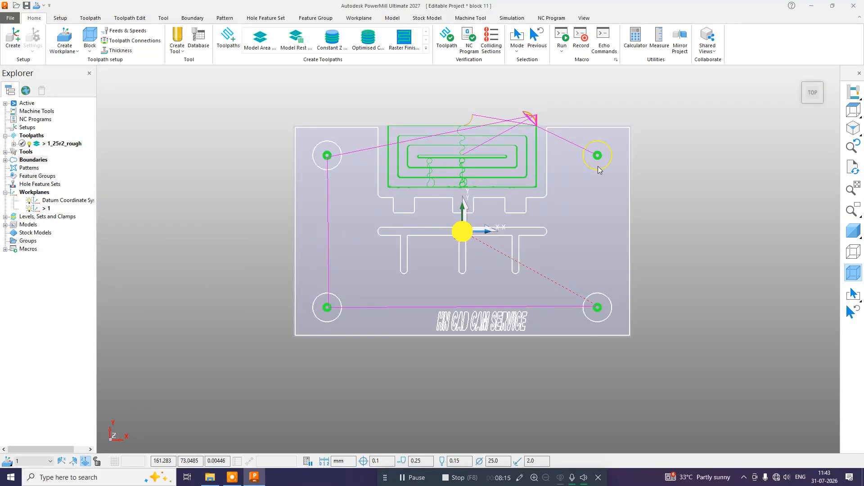
pyautogui.click(606, 295)
pyautogui.click(331, 321)
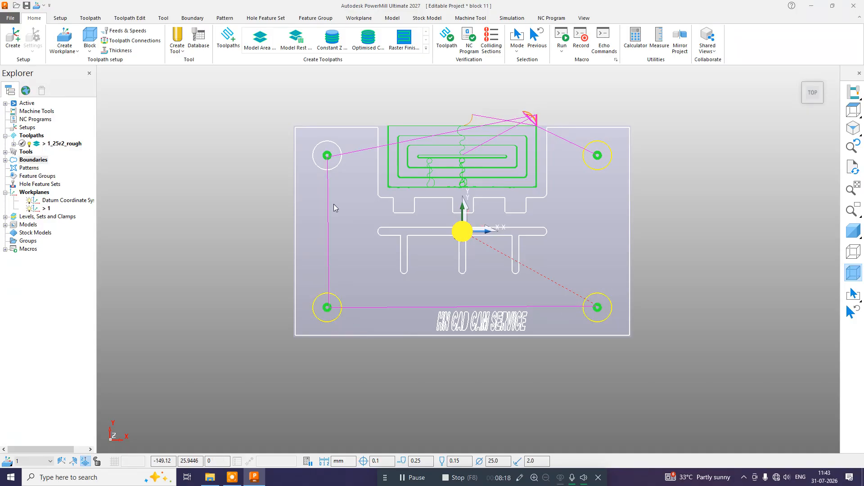
pyautogui.click(316, 165)
pyautogui.rightClick(316, 168)
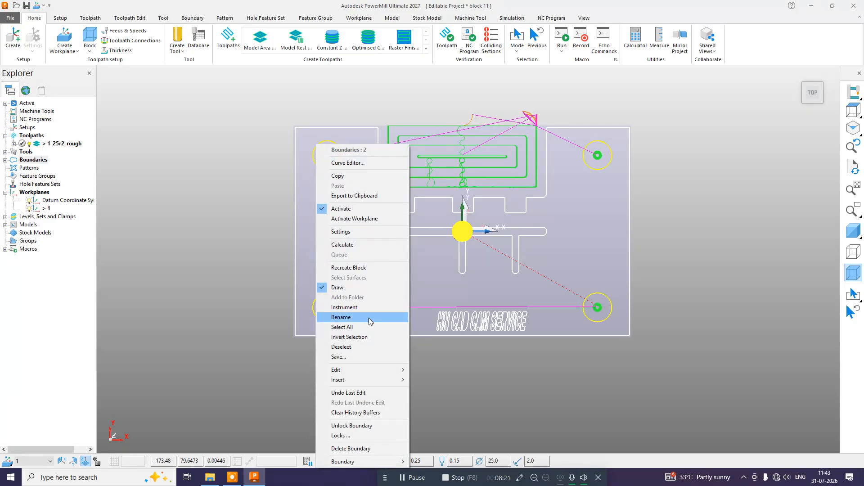
pyautogui.click(360, 337)
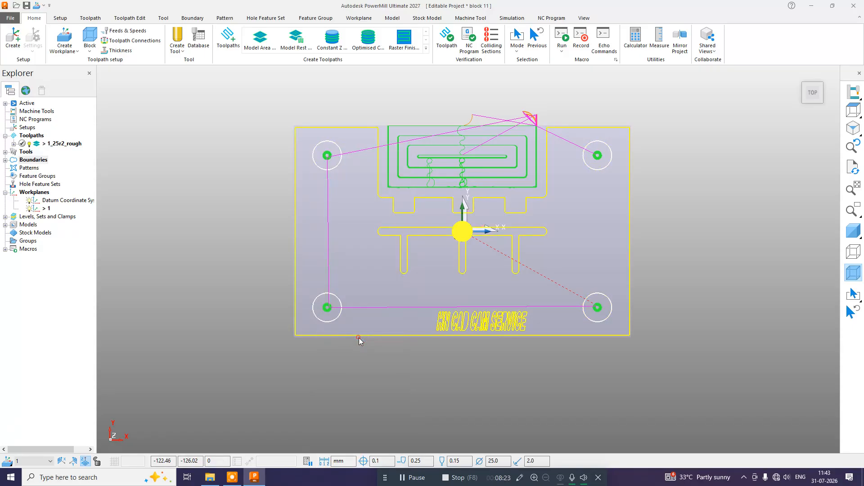
pyautogui.press('Delete')
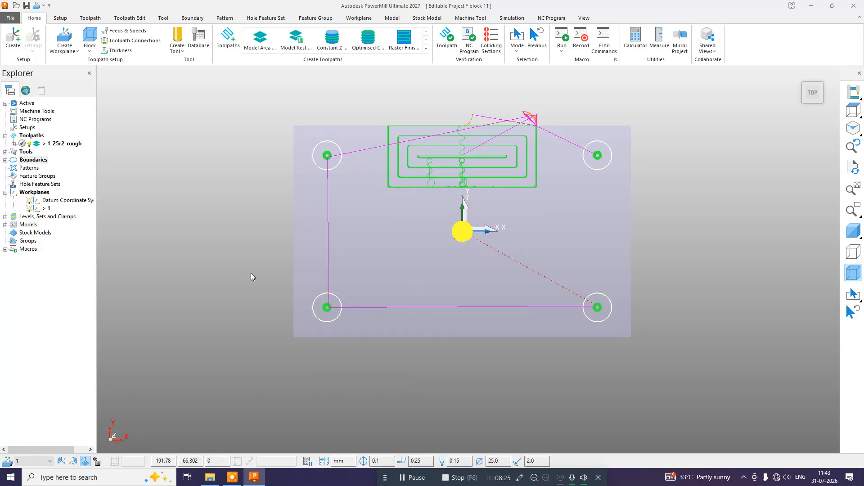
# Step: Reopen the 1_25r2_rough toolpath for editing and limit it with boundary 2, with trimming set to Keep outside
pyautogui.rightClick(59, 150)
pyautogui.click(72, 186)
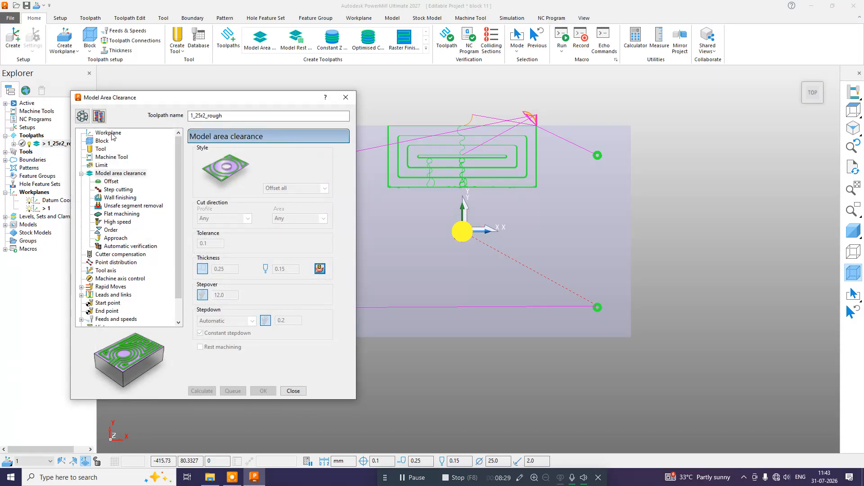
pyautogui.click(82, 116)
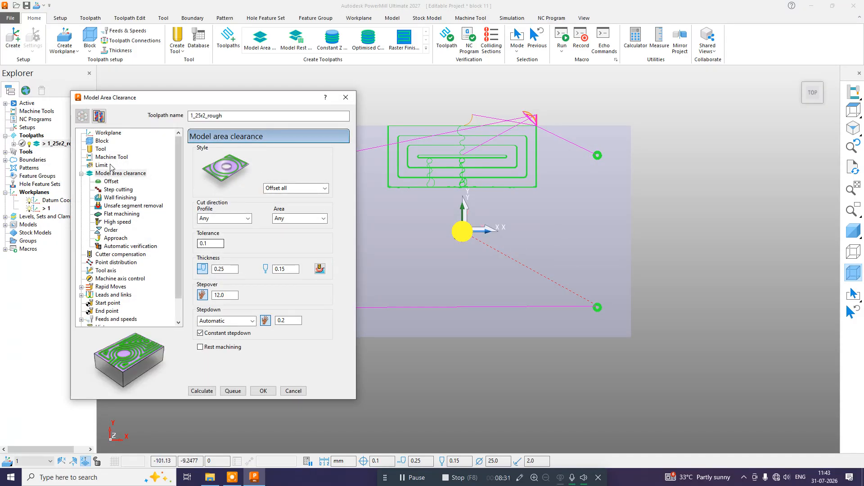
pyautogui.click(101, 165)
pyautogui.click(281, 171)
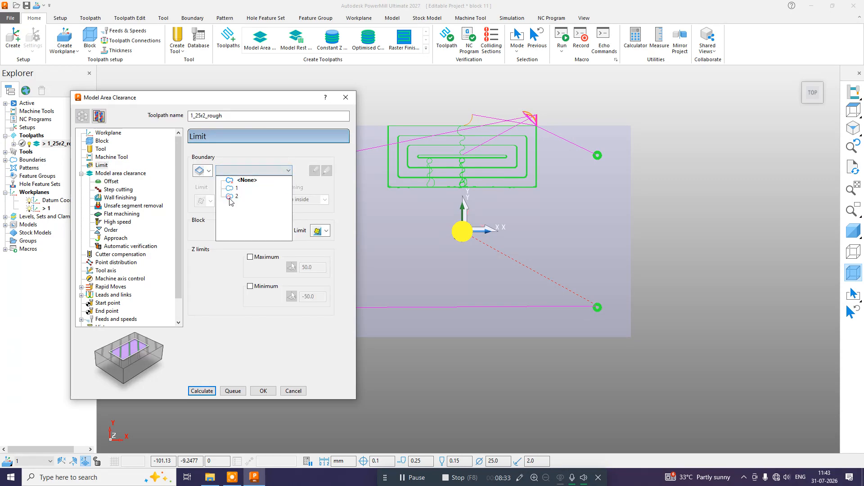
pyautogui.click(230, 197)
pyautogui.click(324, 200)
pyautogui.click(301, 216)
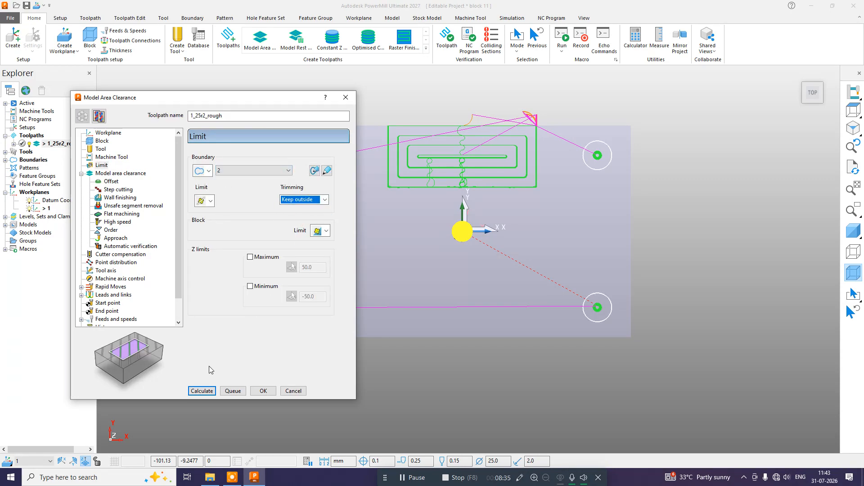
# Step: Recalculate the boundary-limited roughing toolpath, continuing despite the stepdown query, and check it on the shaded model before closing its settings
pyautogui.click(202, 392)
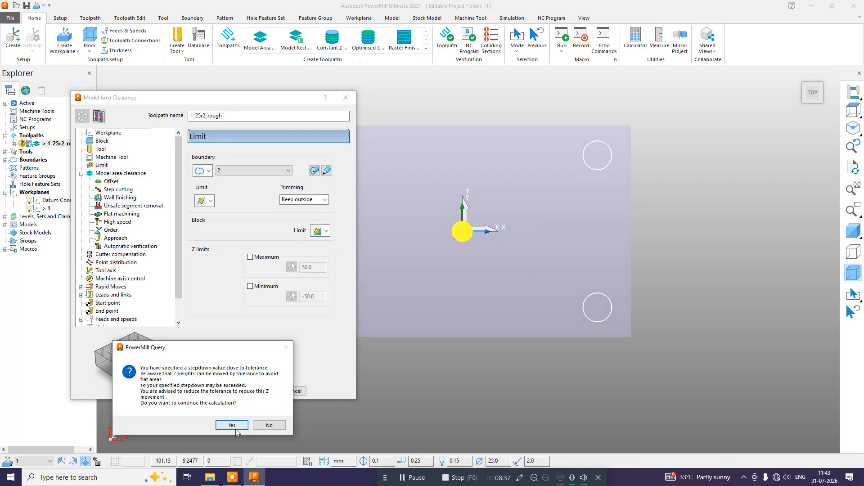
pyautogui.click(235, 429)
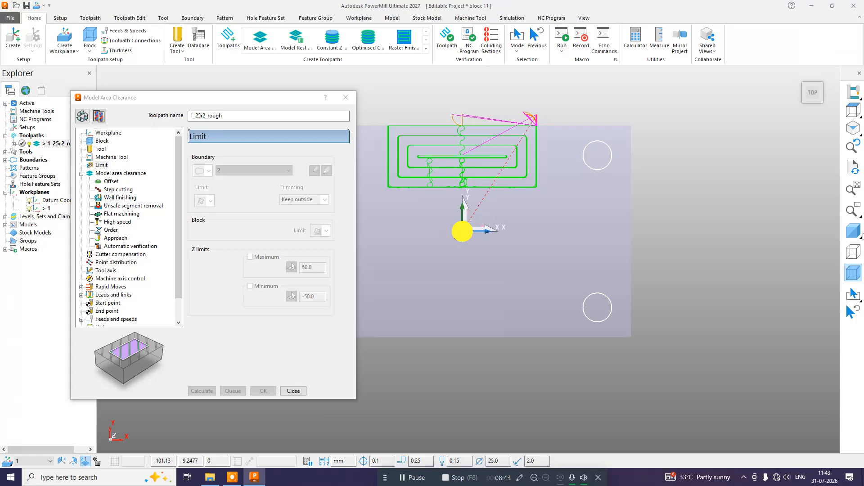
pyautogui.click(859, 235)
pyautogui.moveTo(567, 191); pyautogui.dragTo(581, 232, button='middle')
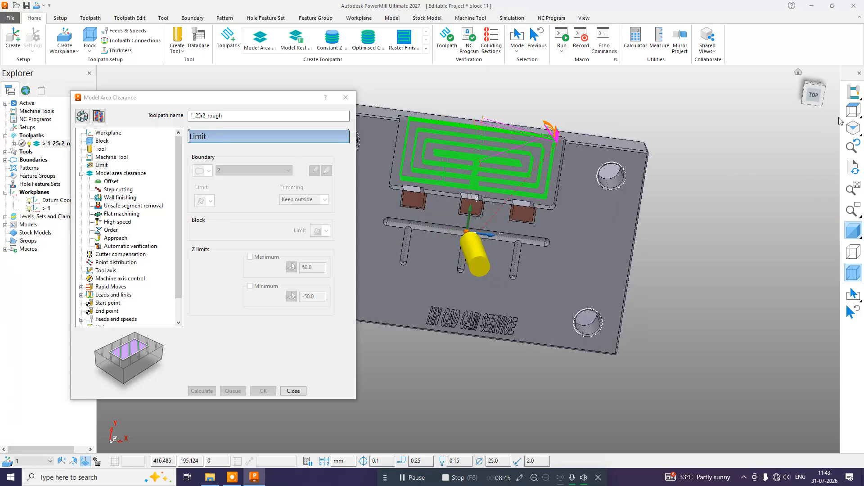
pyautogui.click(853, 110)
pyautogui.click(293, 391)
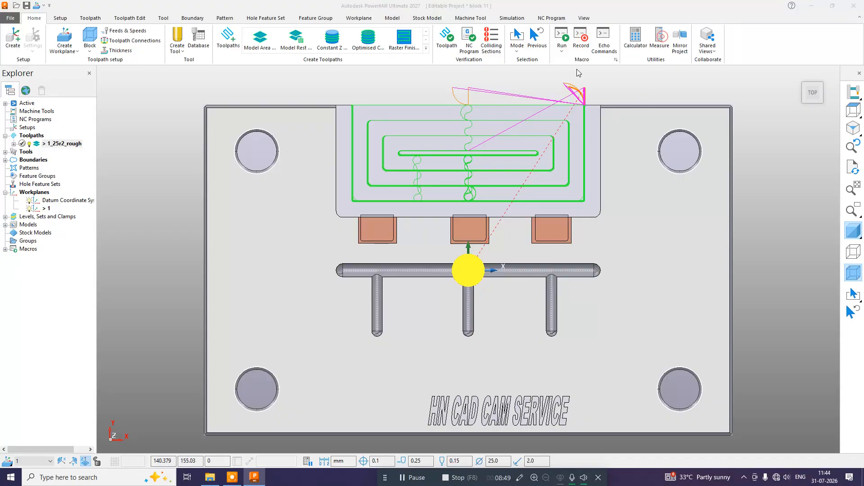
# Step: Measure the radius of the large open pocket's inner corner and close the measurement results
pyautogui.click(450, 184)
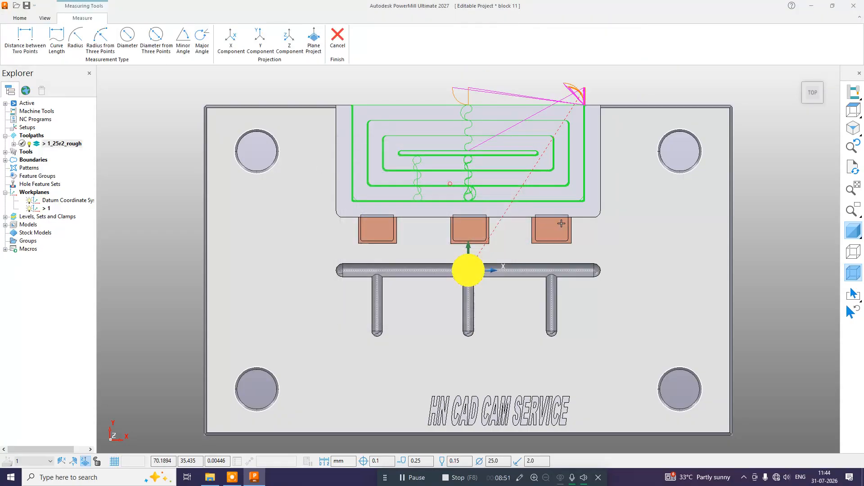
pyautogui.click(599, 212)
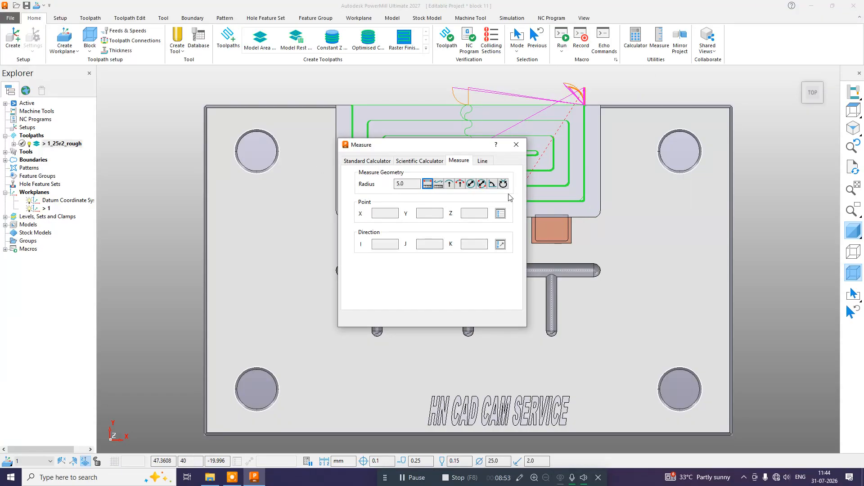
pyautogui.click(516, 144)
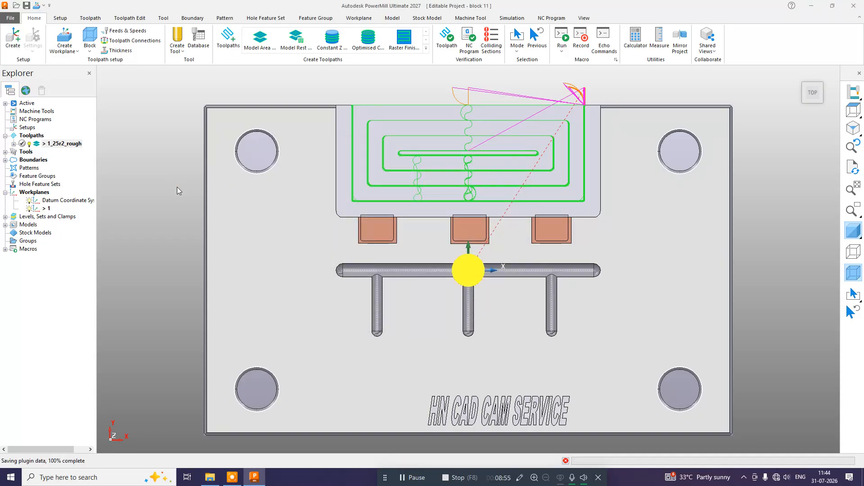
# Step: Create a Constant Z Finishing toolpath and go through its workplane and block settings
pyautogui.scroll(-2, 274, 212)
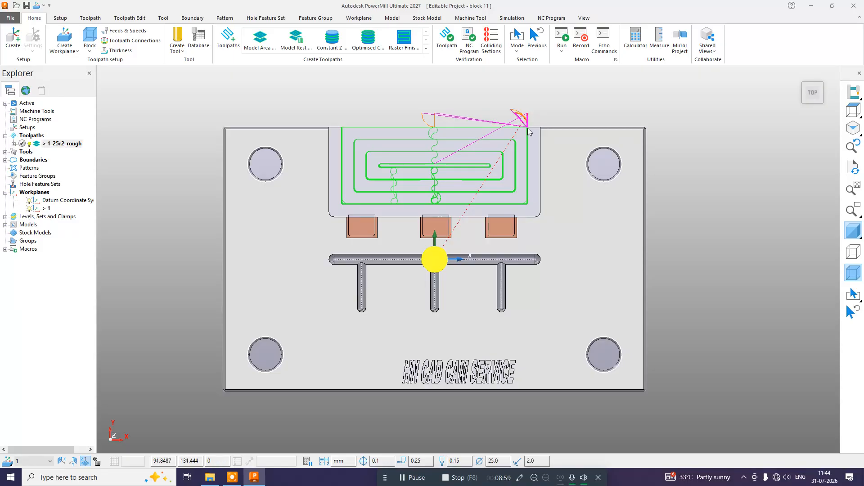
pyautogui.click(228, 37)
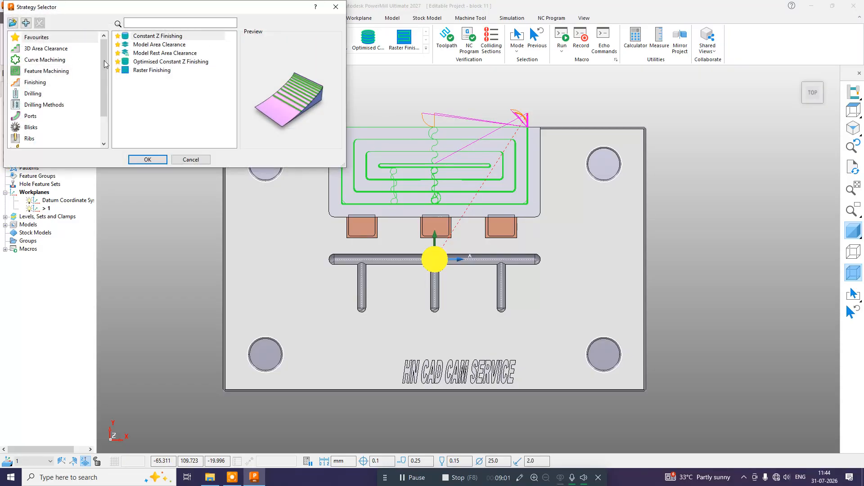
pyautogui.click(158, 36)
pyautogui.click(147, 160)
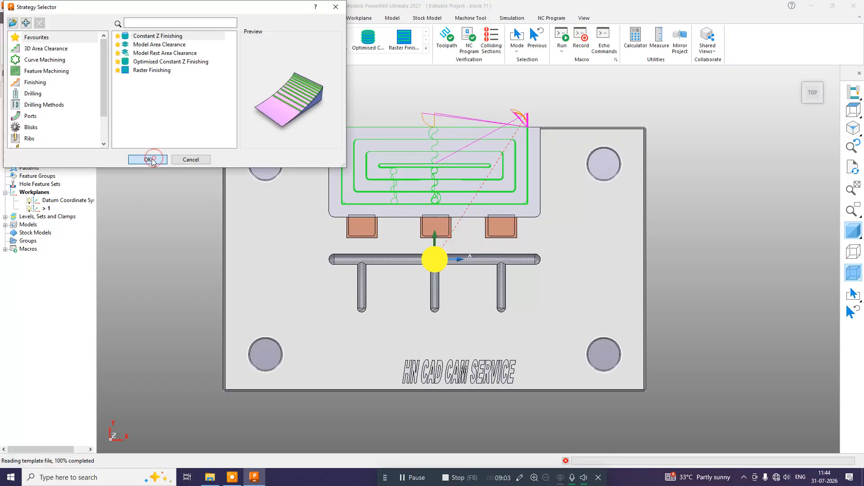
pyautogui.click(108, 132)
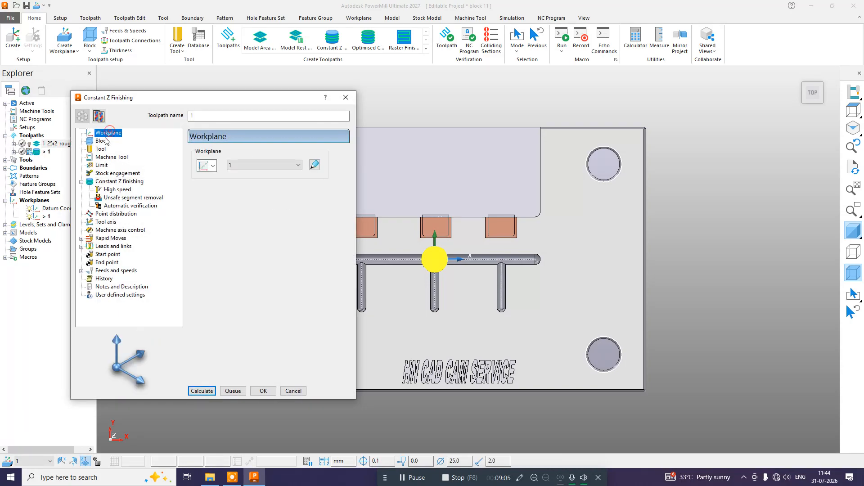
pyautogui.click(102, 141)
# Step: Create an End Mill tool with a diameter of 10 and name it 10em for the finishing toolpath
pyautogui.click(100, 148)
pyautogui.click(229, 155)
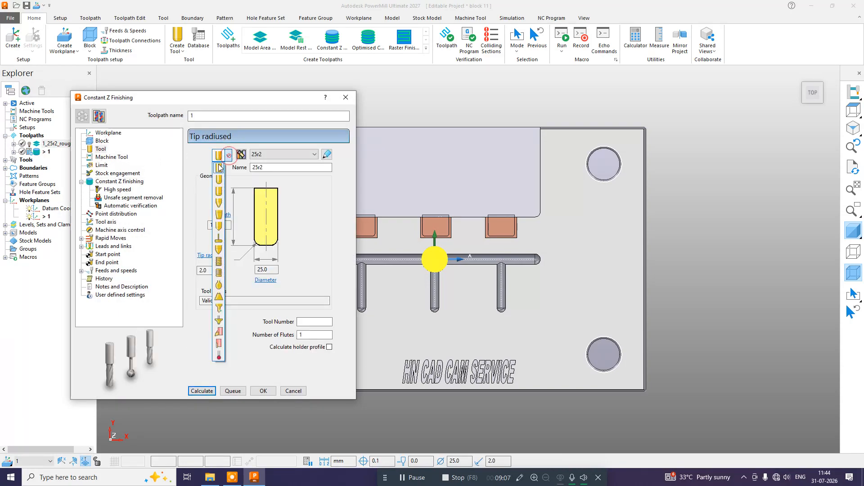
pyautogui.click(220, 170)
pyautogui.click(265, 271)
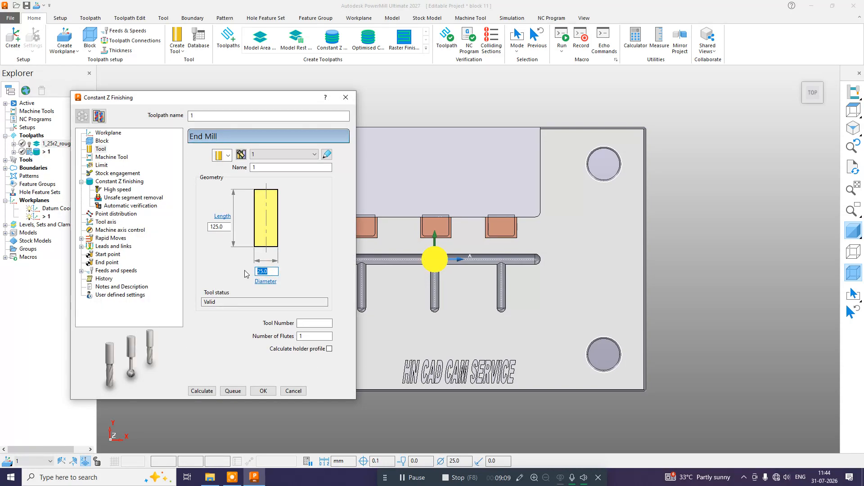
pyautogui.write('10')
pyautogui.press('Return')
pyautogui.click(263, 168)
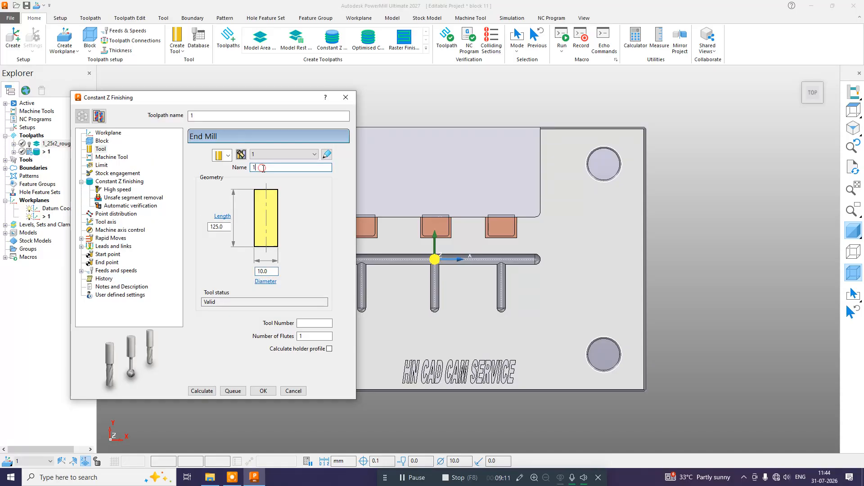
pyautogui.write('0em')
pyautogui.press('Return')
# Step: Rename the Constant Z Finishing toolpath as 2_10em_FIN
pyautogui.click(193, 115)
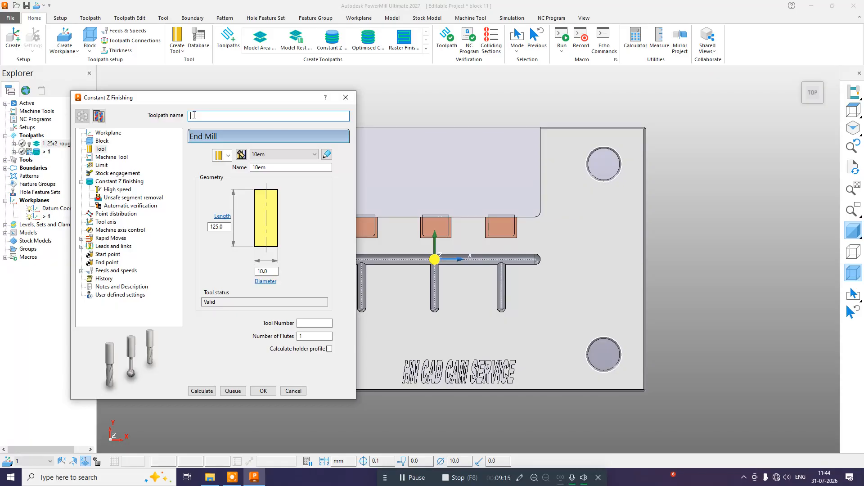
pyautogui.write('_10em_s')
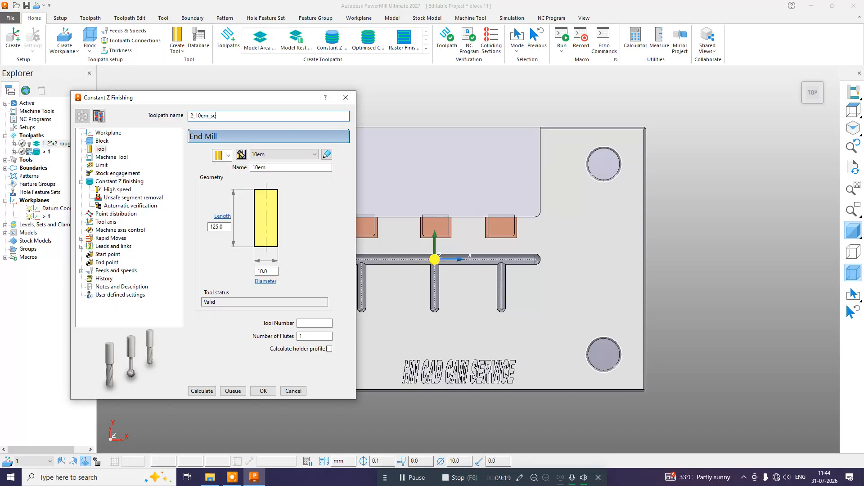
pyautogui.press('BackSpace')
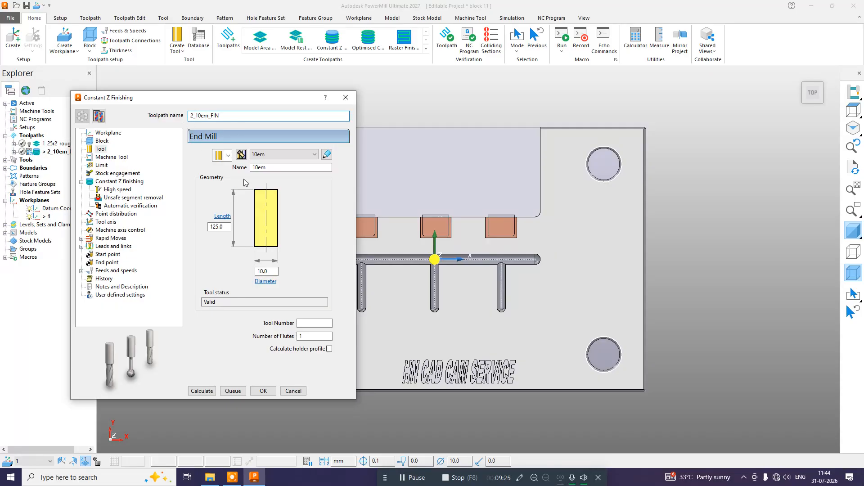
# Step: Split the finishing thickness into separate radial and axial values and set the tolerance to 0.01
pyautogui.click(109, 158)
pyautogui.click(107, 166)
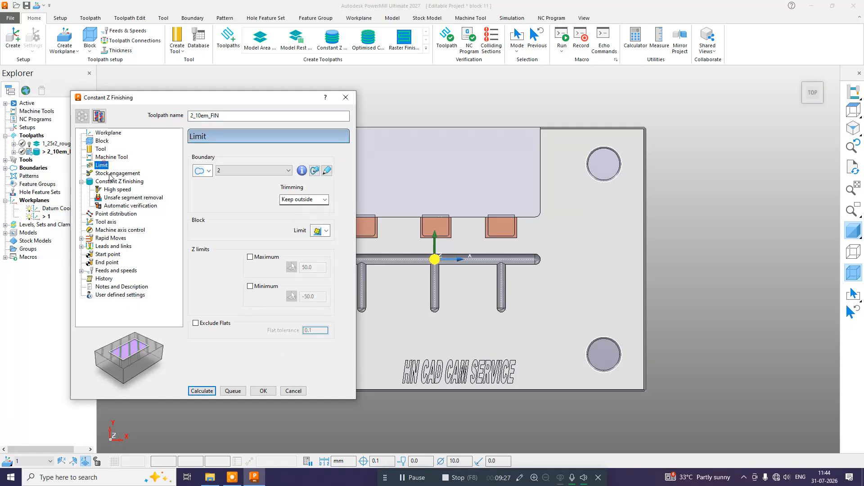
pyautogui.click(110, 173)
pyautogui.click(110, 182)
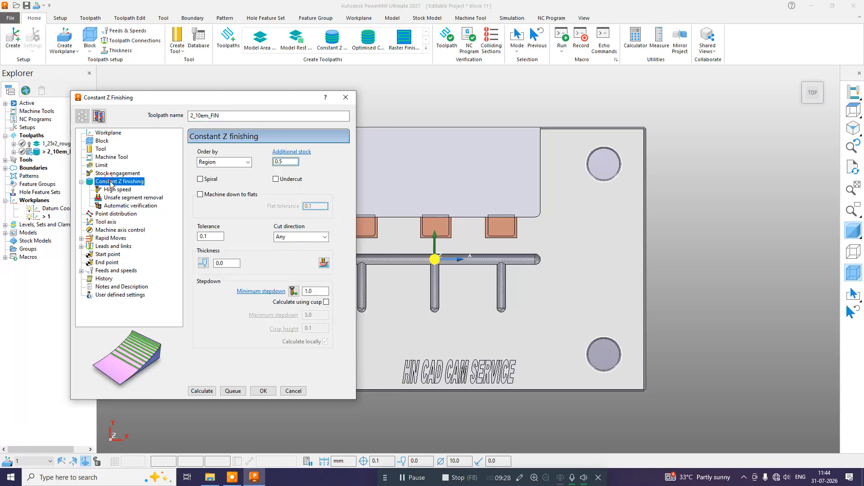
pyautogui.click(203, 262)
pyautogui.write('.')
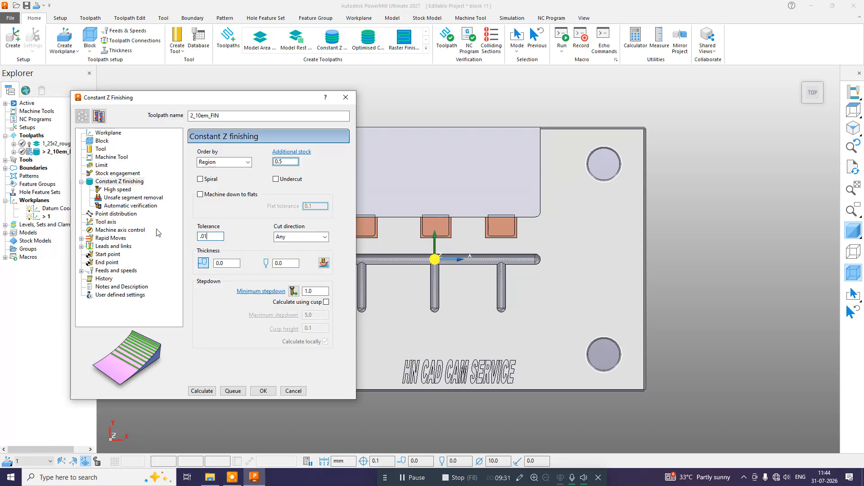
# Step: Enable Spiral for the finishing toolpath, with additional stock 0.005 and a minimum stepdown of 0.2
pyautogui.click(200, 179)
pyautogui.doubleClick(289, 161)
pyautogui.write('.005')
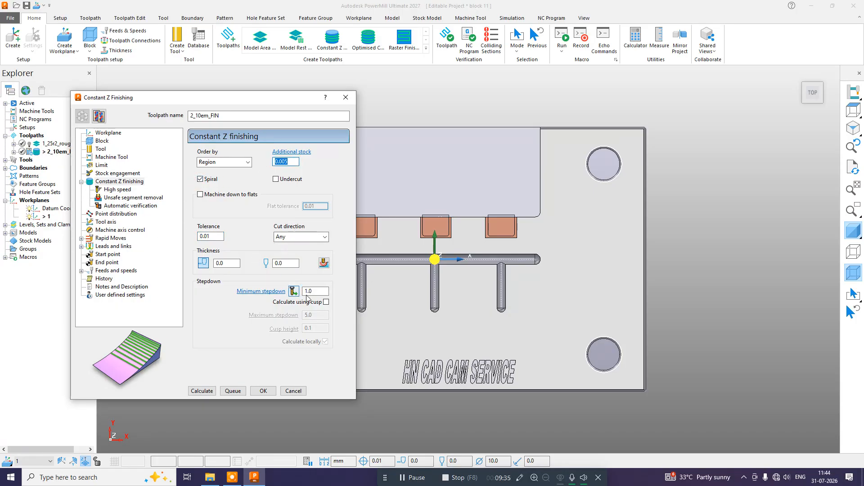
pyautogui.doubleClick(307, 292)
pyautogui.press('Return')
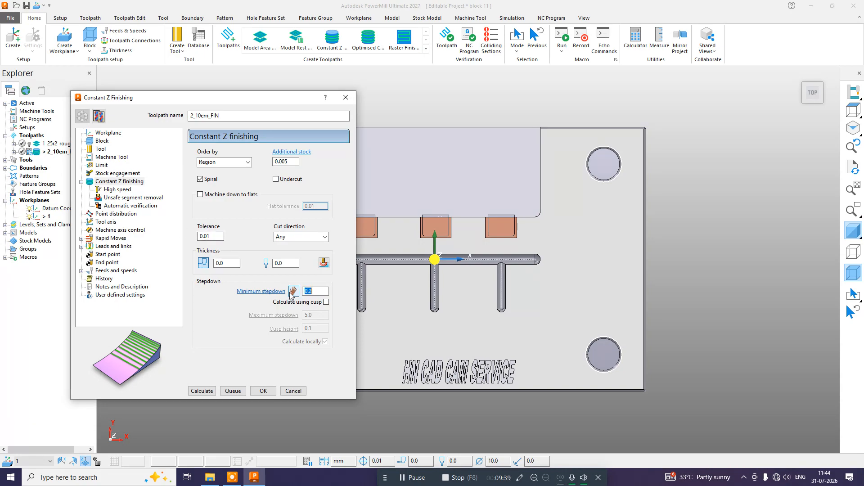
# Step: Set the finishing toolpath's spindle speed to 4000 rpm and its cutting feed rate to 1650 mm/min
pyautogui.click(114, 191)
pyautogui.click(117, 206)
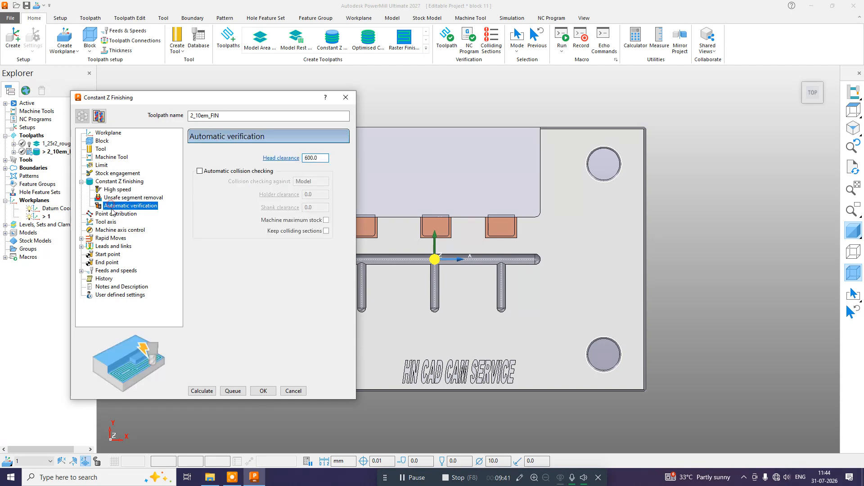
pyautogui.click(115, 214)
pyautogui.click(110, 222)
pyautogui.click(125, 273)
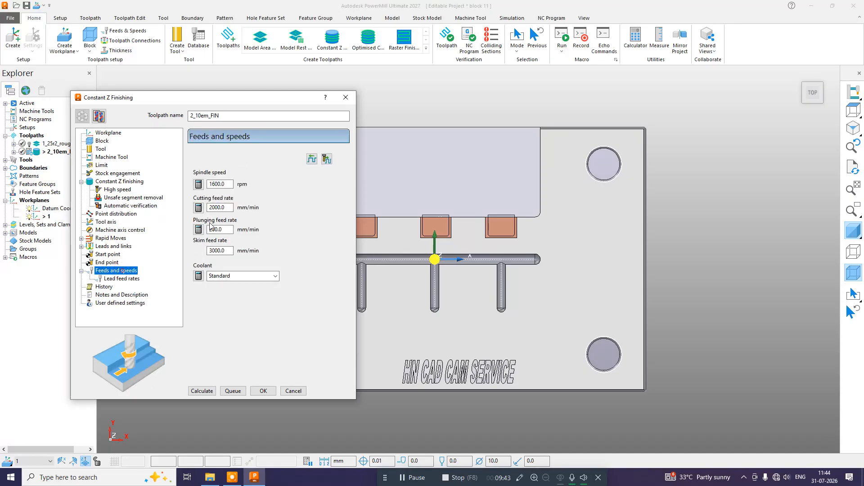
pyautogui.moveTo(228, 186); pyautogui.dragTo(166, 191)
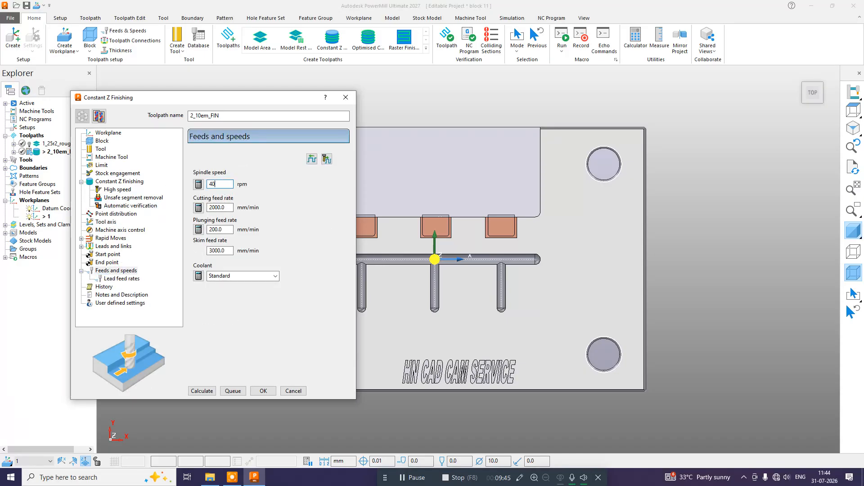
pyautogui.write('4000')
pyautogui.press('Tab')
pyautogui.write('1650')
pyautogui.press('Return')
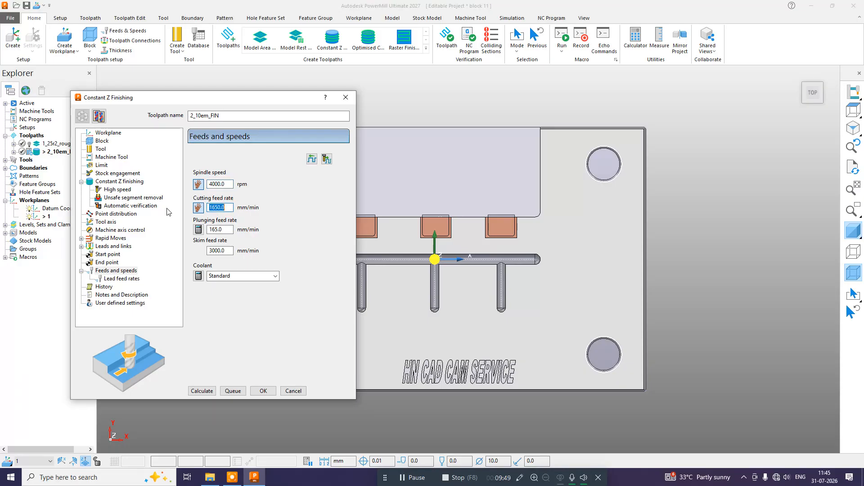
# Step: Calculate the 2_10em_FIN toolpath, close its settings and inspect the passes along the large open pocket's walls
pyautogui.click(203, 390)
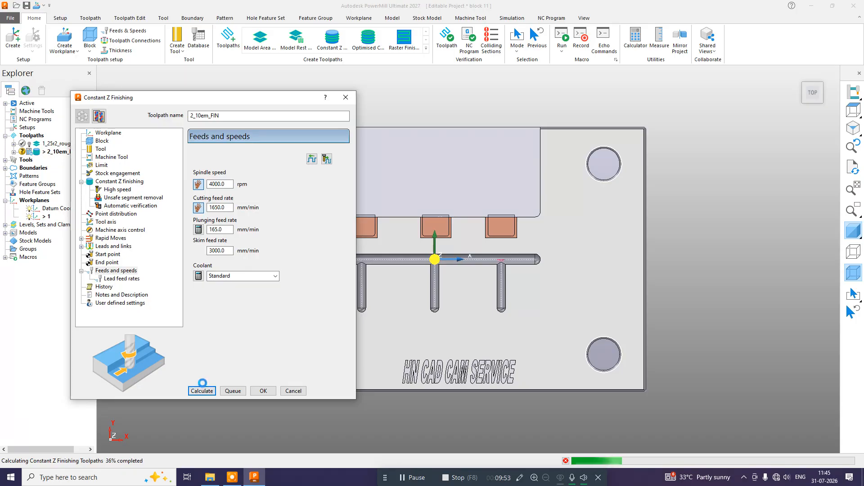
pyautogui.click(293, 391)
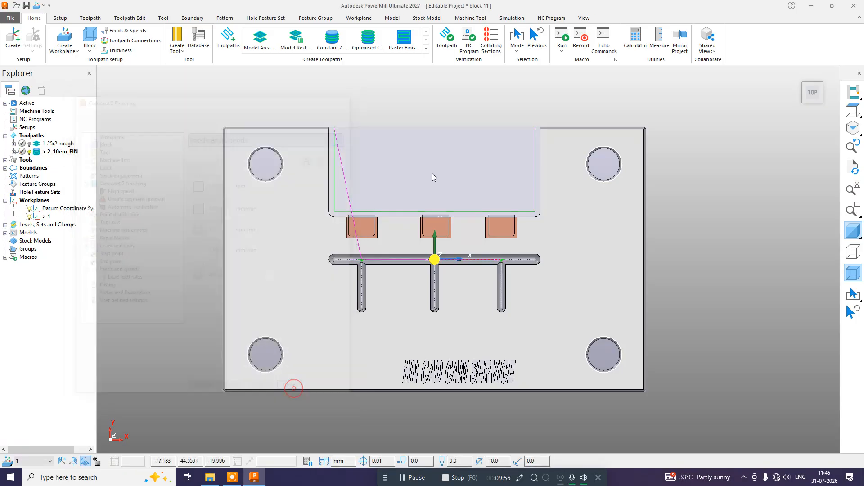
pyautogui.scroll(5, 534, 155)
pyautogui.moveTo(542, 173); pyautogui.dragTo(560, 135, button='middle')
pyautogui.scroll(2, 560, 134)
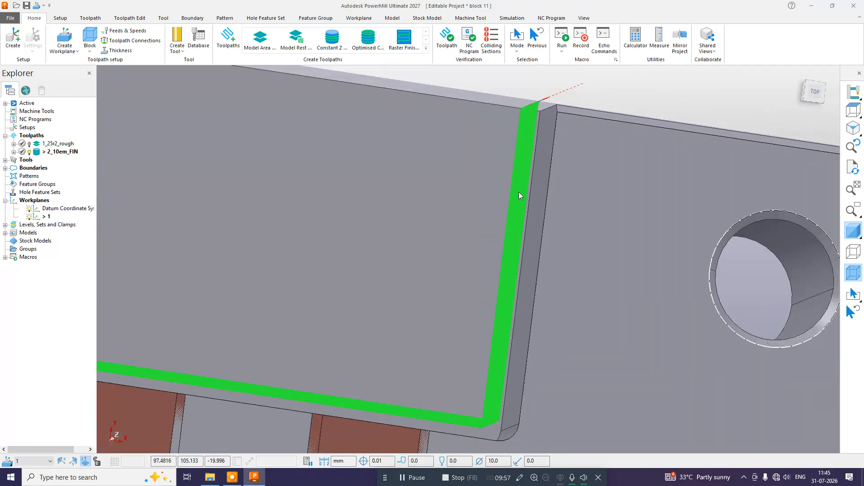
pyautogui.scroll(-1, 541, 115)
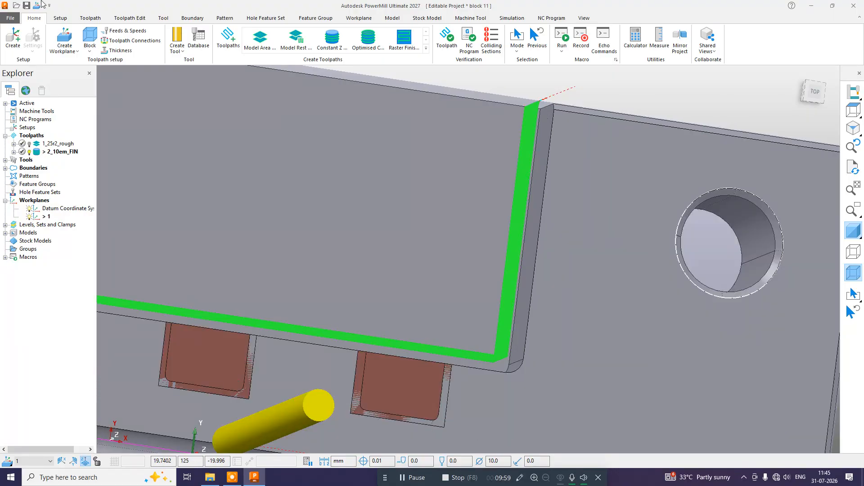
pyautogui.moveTo(501, 279)
pyautogui.mouseDown(button='middle')
pyautogui.moveTo(606, 361)
pyautogui.moveTo(630, 356)
pyautogui.mouseUp(button='middle')
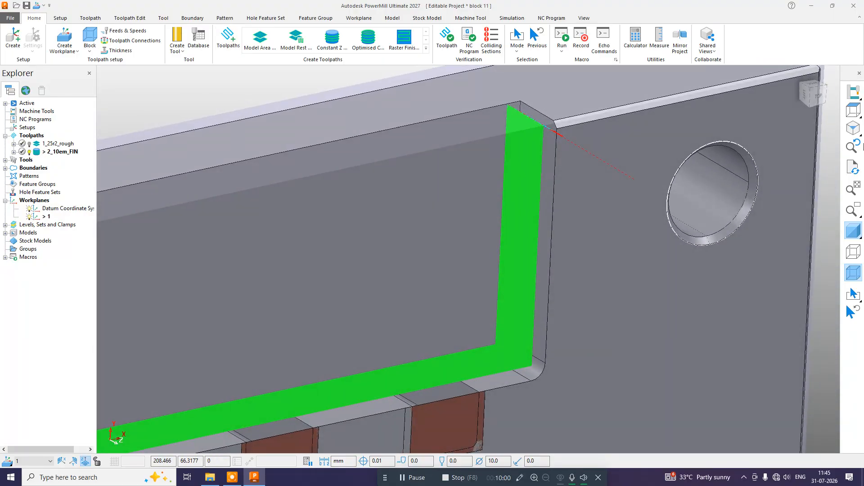
pyautogui.click(853, 109)
pyautogui.moveTo(440, 248)
pyautogui.mouseDown(button='middle')
pyautogui.moveTo(553, 247)
pyautogui.moveTo(522, 252)
pyautogui.moveTo(472, 235)
pyautogui.mouseUp(button='middle')
# Step: Reopen the 2_10em_FIN toolpath for editing and set its first-choice lead-in to Extended move with length 5
pyautogui.click(63, 151)
pyautogui.rightClick(66, 158)
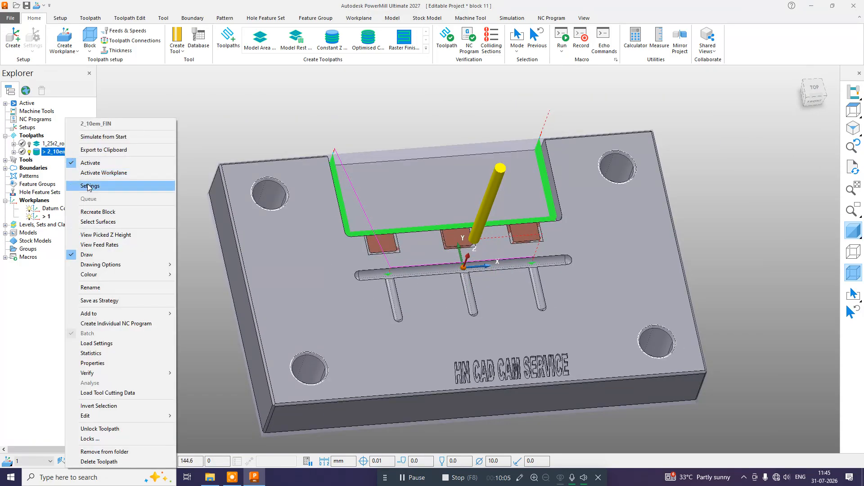
pyautogui.click(90, 185)
pyautogui.click(85, 118)
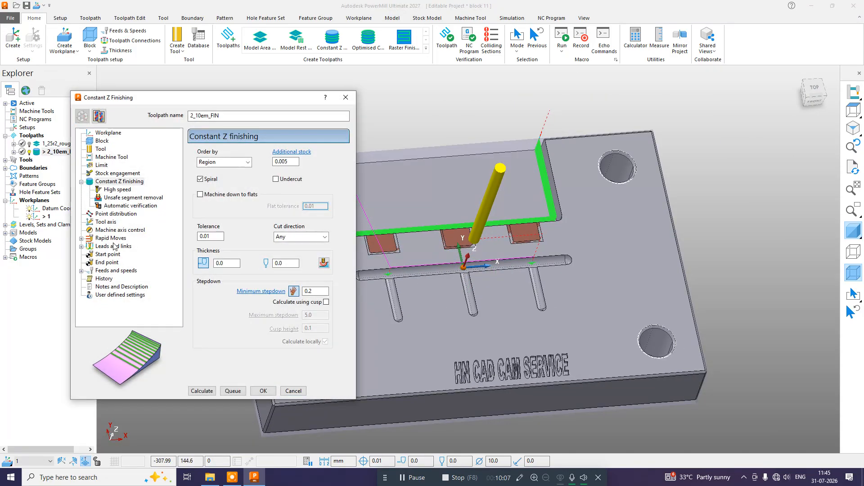
pyautogui.click(113, 246)
pyautogui.click(112, 254)
pyautogui.click(263, 160)
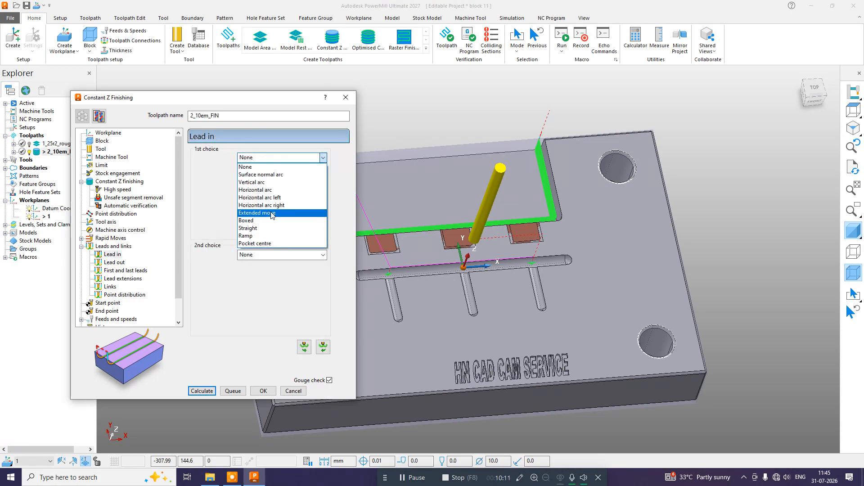
pyautogui.click(271, 213)
pyautogui.doubleClick(314, 172)
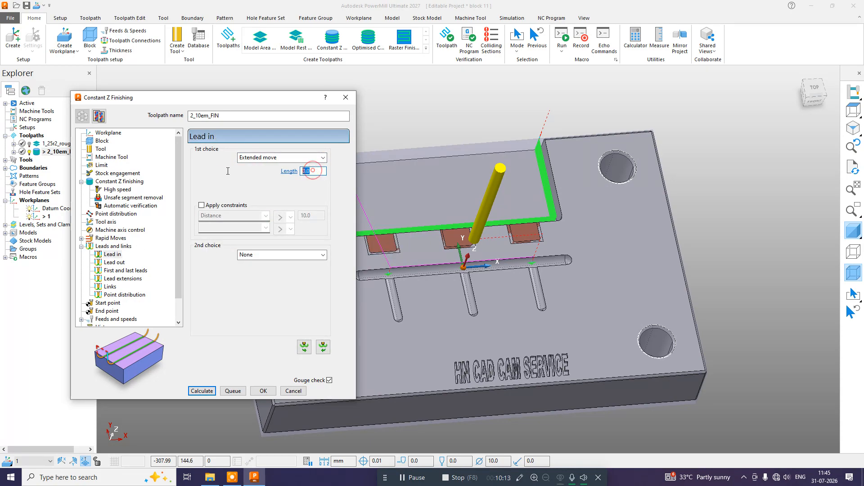
pyautogui.write('5')
pyautogui.press('Return')
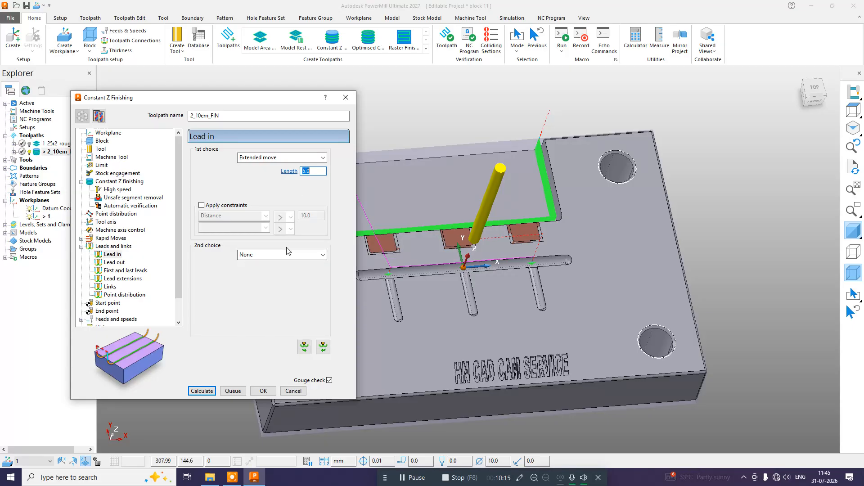
# Step: Set the second-choice lead-in to Extended move with length 5, apply the lead-in settings to the lead-out, and recalculate
pyautogui.click(287, 255)
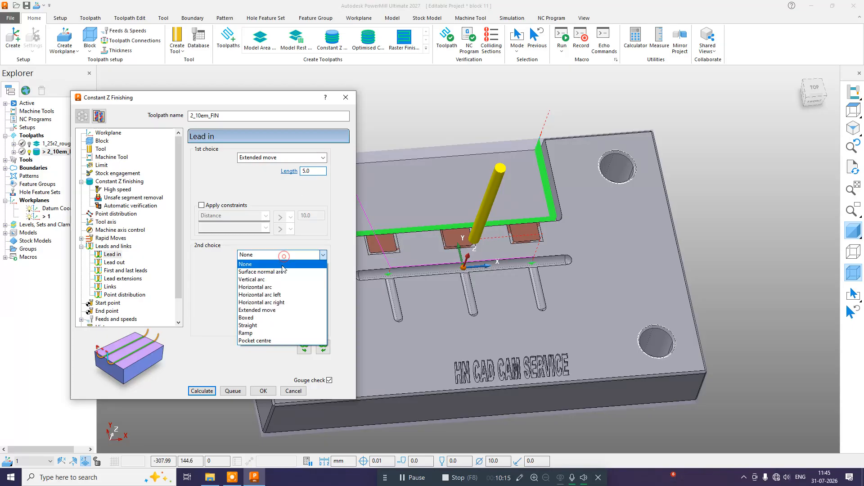
pyautogui.click(259, 310)
pyautogui.doubleClick(315, 268)
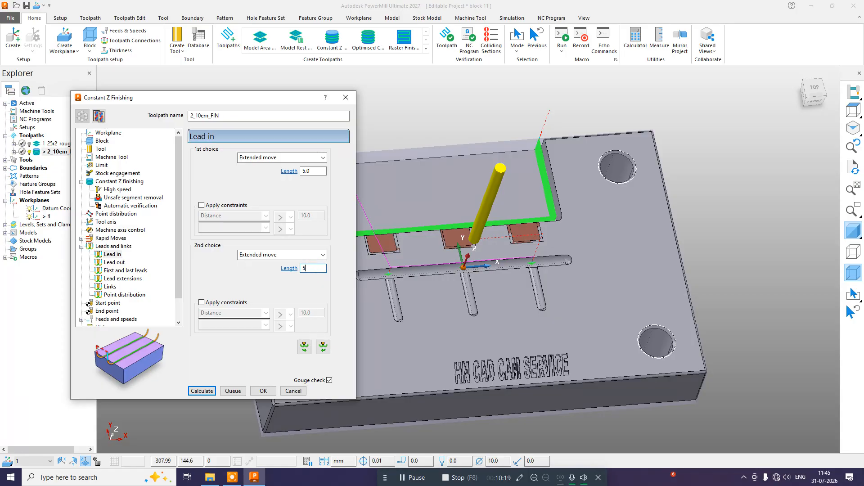
pyautogui.write('5')
pyautogui.press('Return')
pyautogui.click(304, 347)
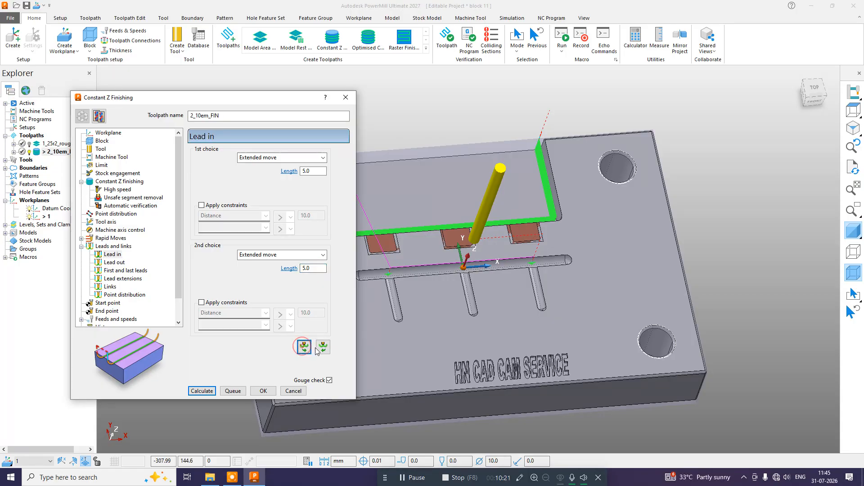
pyautogui.click(322, 351)
pyautogui.click(203, 392)
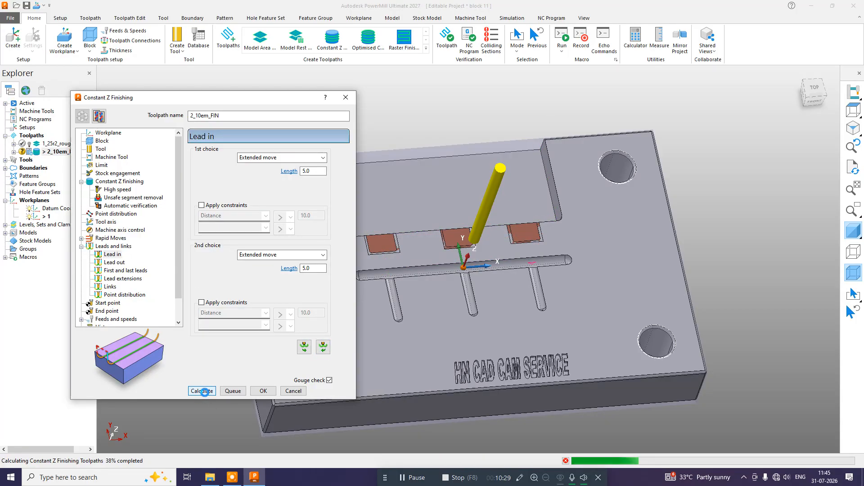
pyautogui.scroll(8, 550, 166)
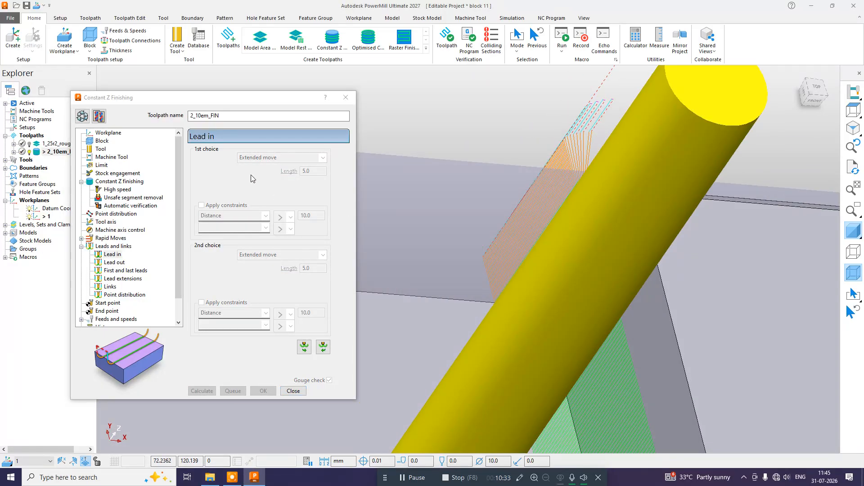
# Step: Make the 2_10em_FIN toolpath editable again and change its first-choice link to Straight
pyautogui.click(110, 287)
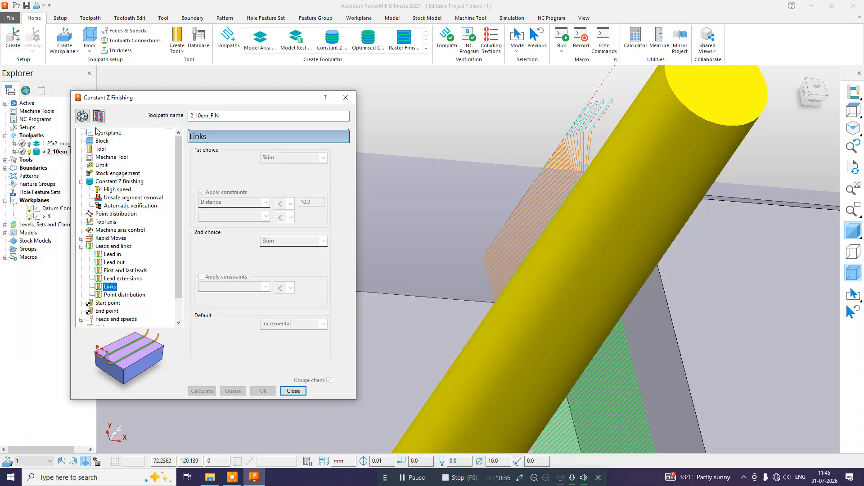
pyautogui.click(82, 116)
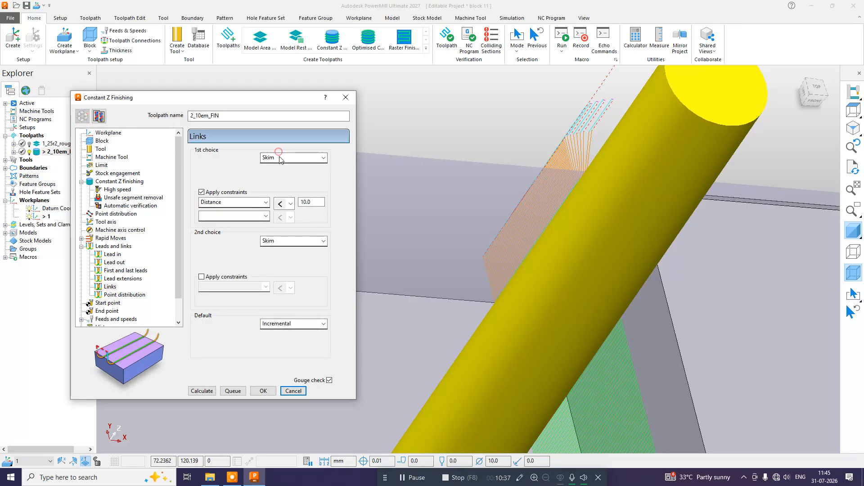
pyautogui.click(279, 157)
pyautogui.click(271, 207)
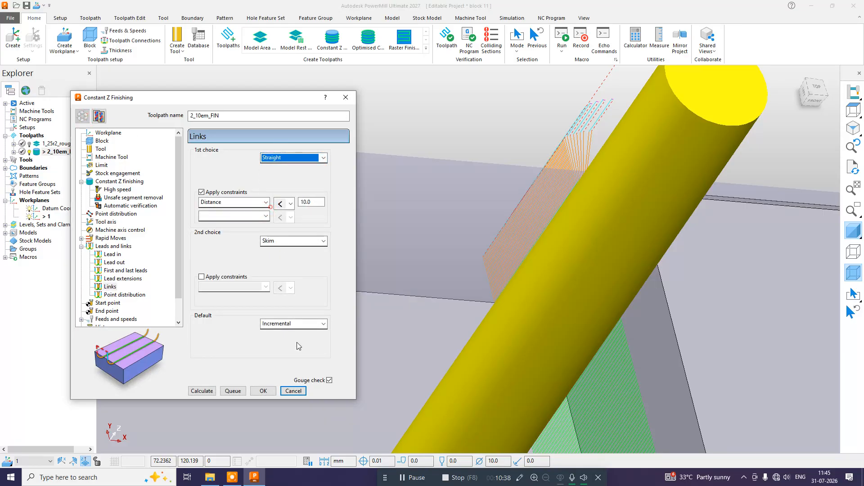
# Step: Recalculate the finishing toolpath with the new link type, close its settings and check it from the top view
pyautogui.click(208, 392)
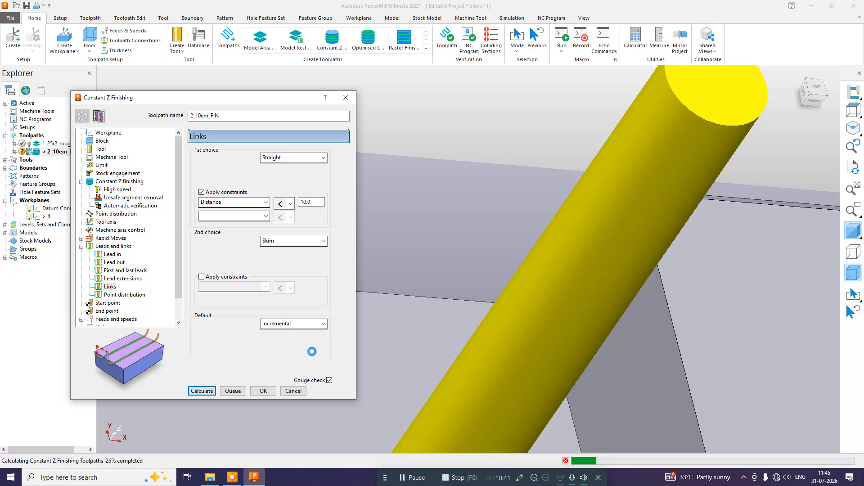
pyautogui.click(293, 390)
pyautogui.scroll(-5, 497, 266)
pyautogui.click(816, 85)
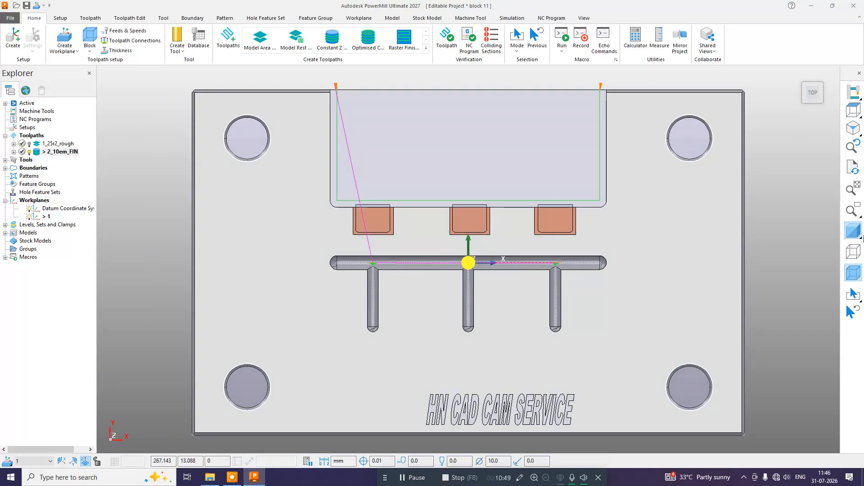
# Step: Delete the 2_10em_FIN toolpath segments along the horizontal runner channel and save the project
pyautogui.click(853, 230)
pyautogui.moveTo(628, 252); pyautogui.dragTo(351, 302)
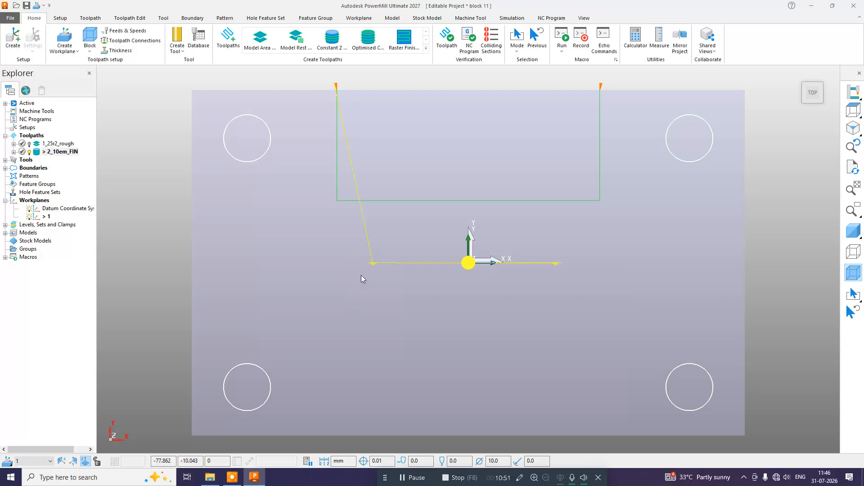
pyautogui.rightClick(371, 265)
pyautogui.moveTo(438, 412)
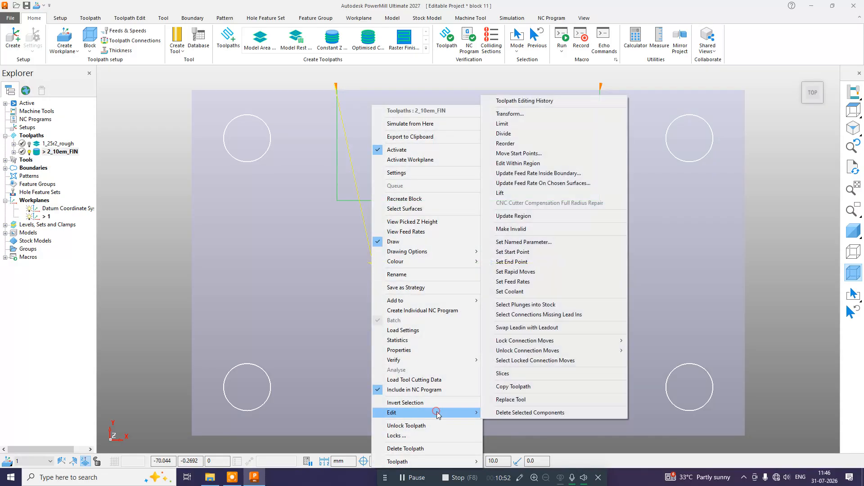
pyautogui.click(500, 408)
pyautogui.click(858, 237)
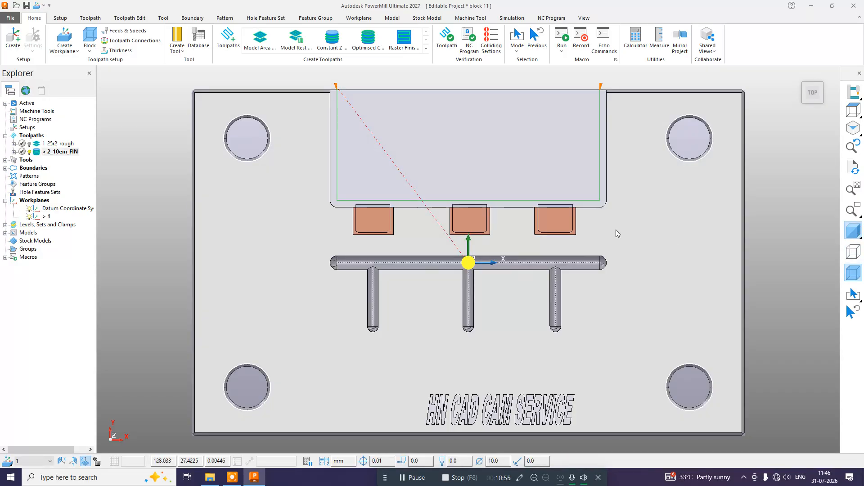
pyautogui.click(859, 111)
pyautogui.click(859, 112)
pyautogui.hotkey('ctrl', 's')
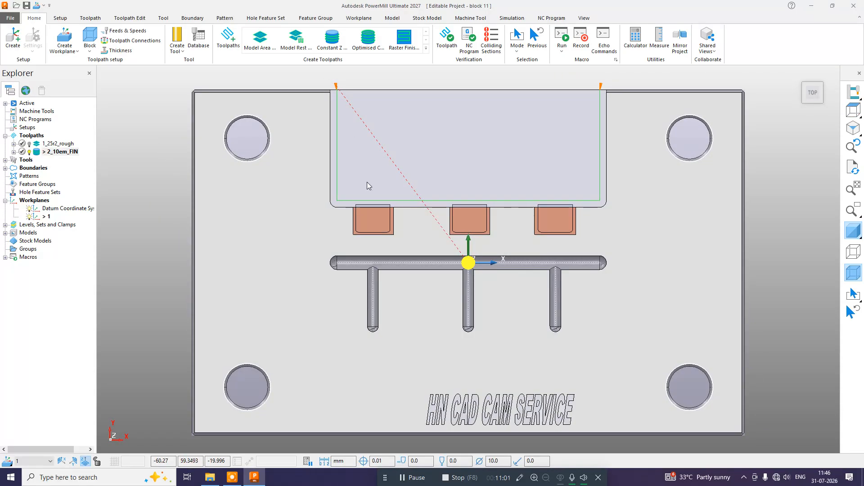
# Step: Create a new toolpath using the Raster Flat Finishing strategy
pyautogui.scroll(-1, 300, 233)
pyautogui.click(228, 43)
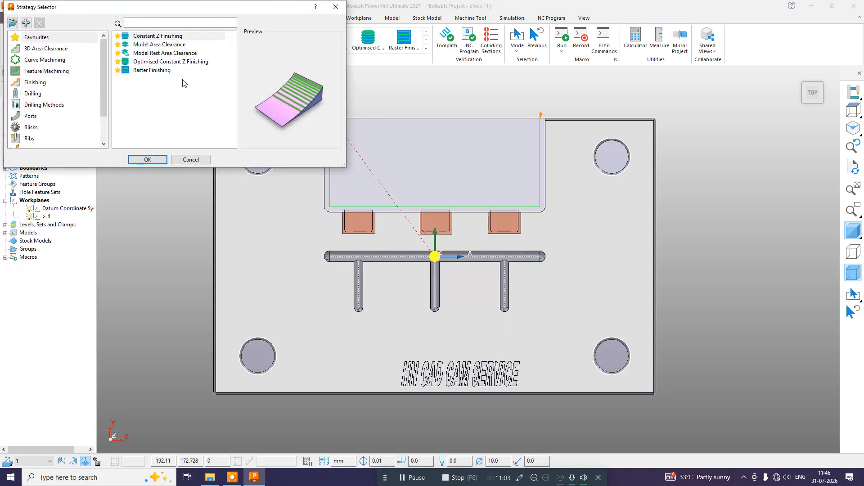
pyautogui.click(35, 82)
pyautogui.scroll(-4, 173, 101)
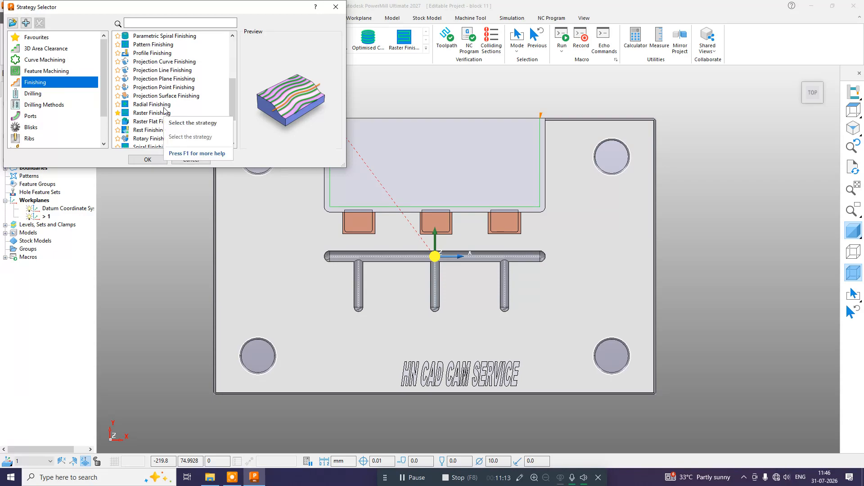
pyautogui.scroll(-2, 164, 111)
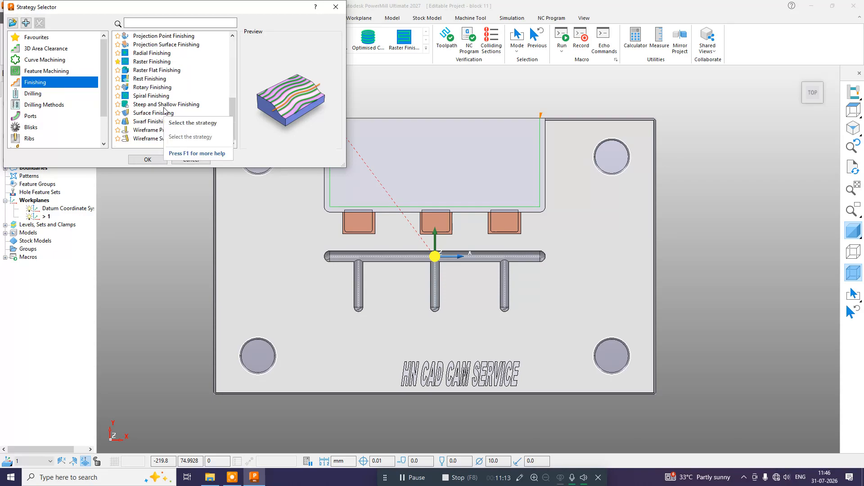
pyautogui.click(163, 71)
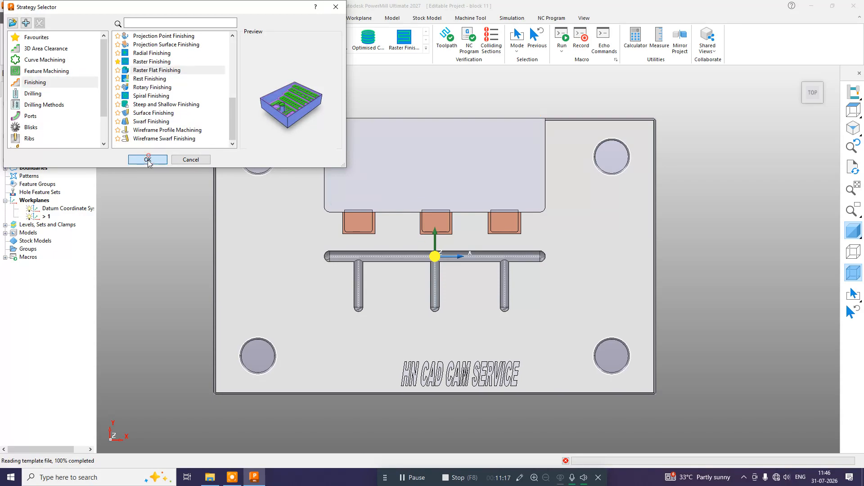
pyautogui.click(147, 160)
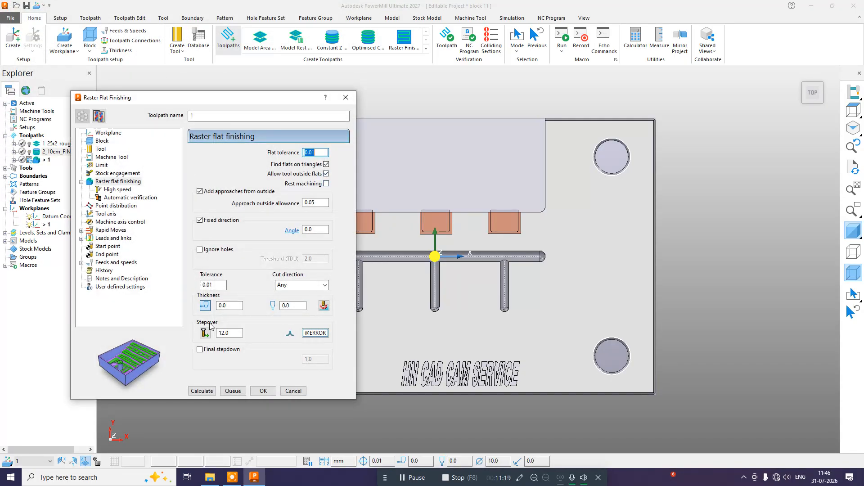
# Step: Set the stepover to 5 and the thickness to 0.1, and name the toolpath 3_10EM_FLAT
pyautogui.moveTo(237, 333); pyautogui.dragTo(190, 332)
pyautogui.write('5')
pyautogui.press('Tab')
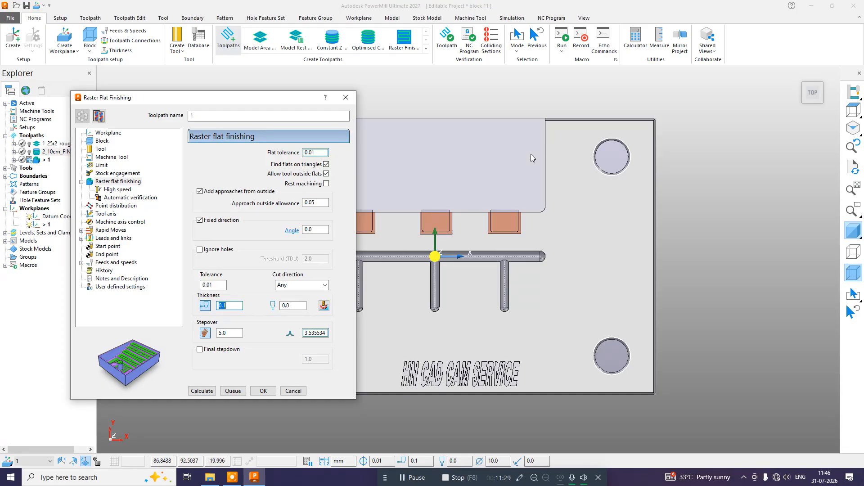
pyautogui.click(248, 118)
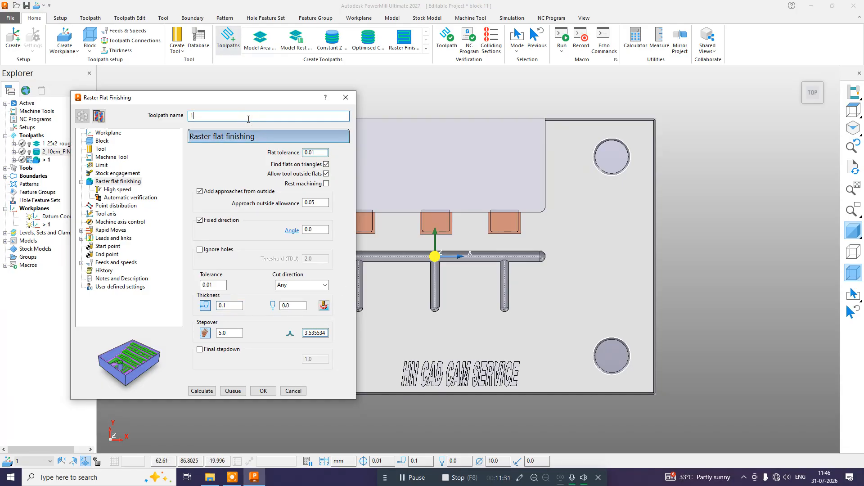
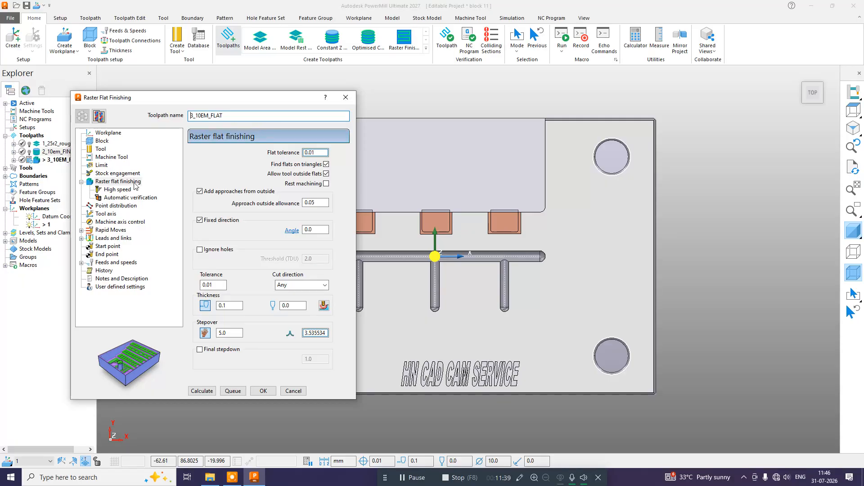
# Step: Set the spindle speed to 5000 rpm and the cutting feed rate to 1000 mm/min, and calculate the flat finishing toolpath
pyautogui.click(111, 157)
pyautogui.click(102, 165)
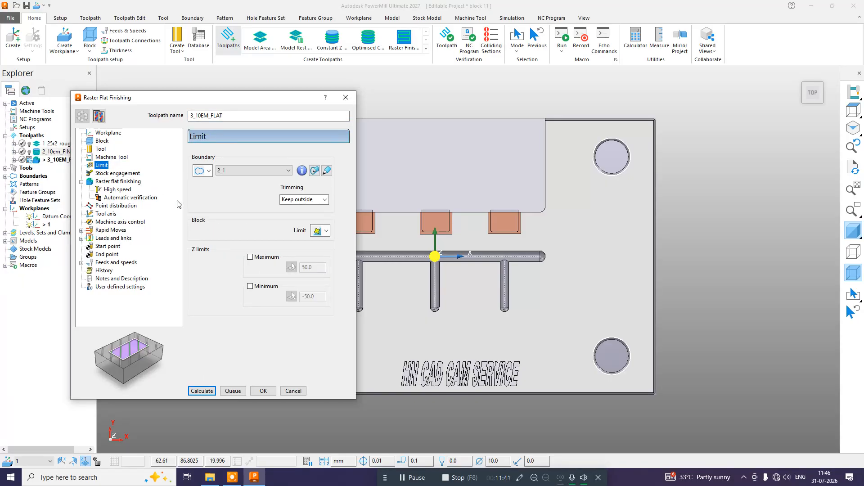
pyautogui.click(116, 263)
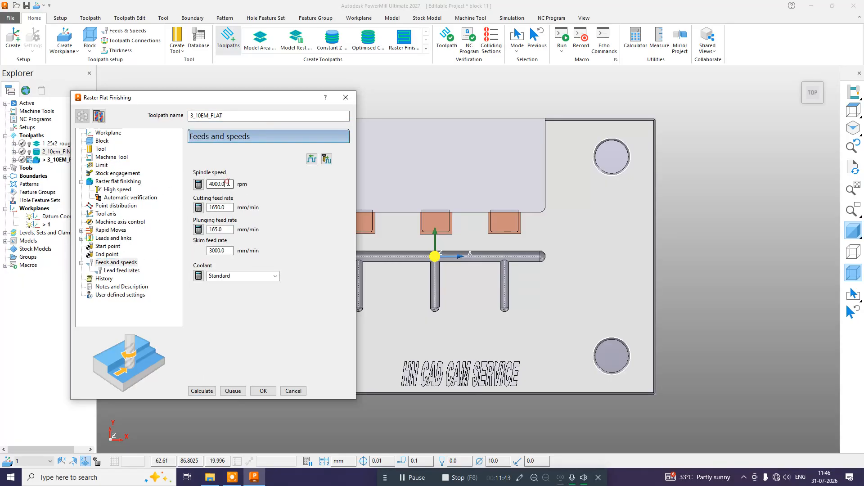
pyautogui.write('5')
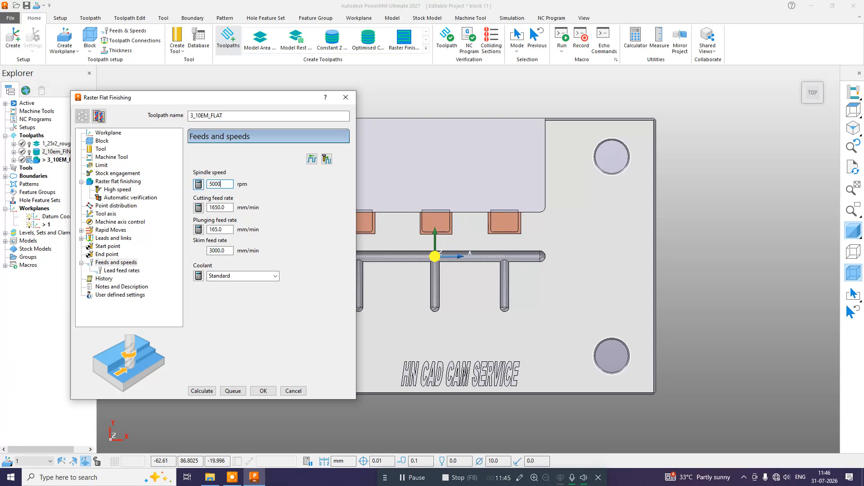
pyautogui.press('Return')
pyautogui.click(228, 206)
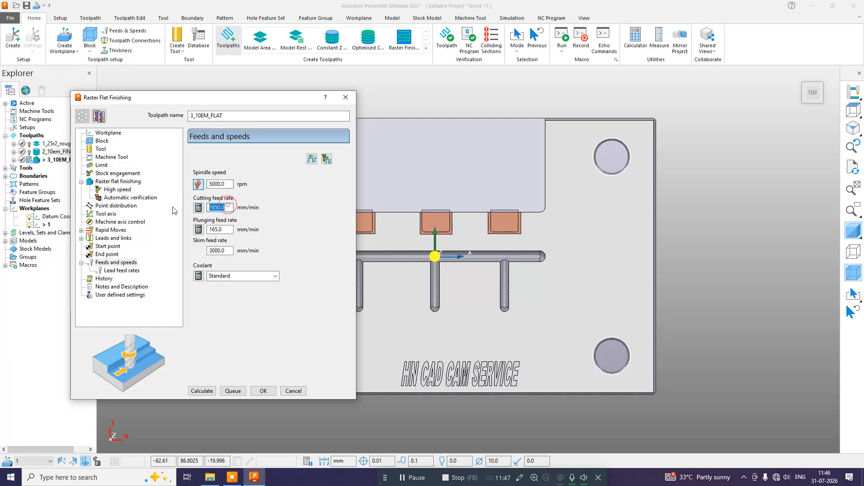
pyautogui.write('1000')
pyautogui.press('Return')
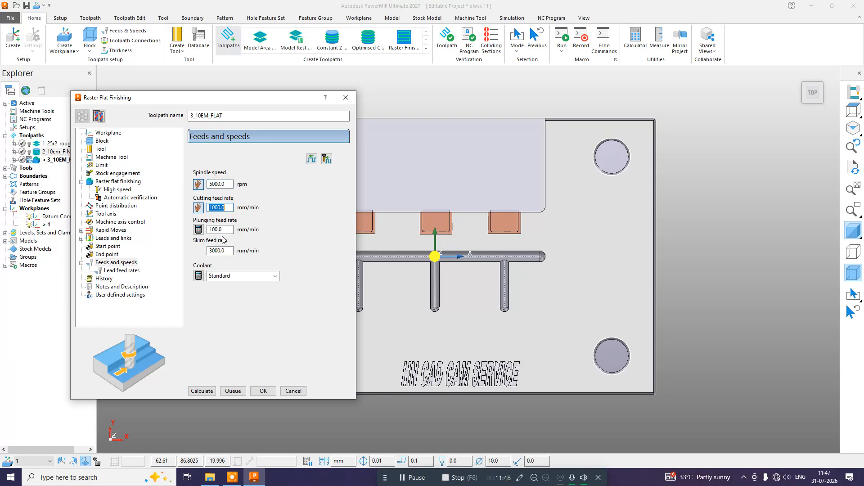
pyautogui.click(195, 391)
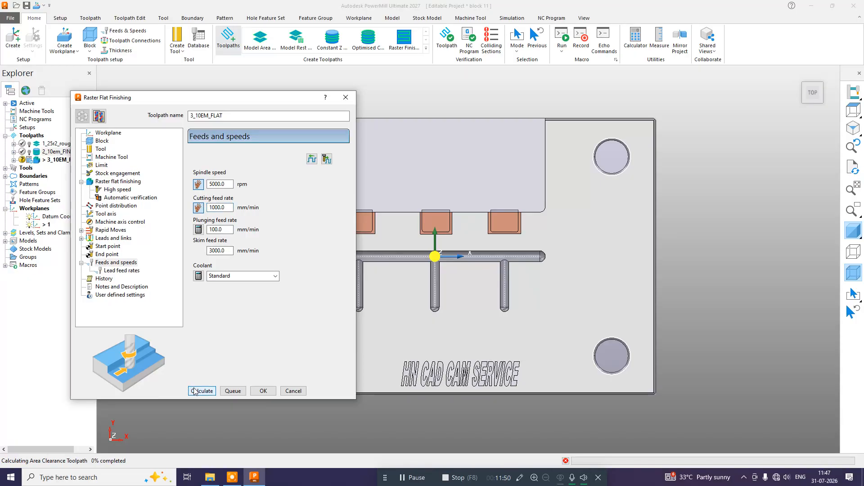
pyautogui.click(295, 390)
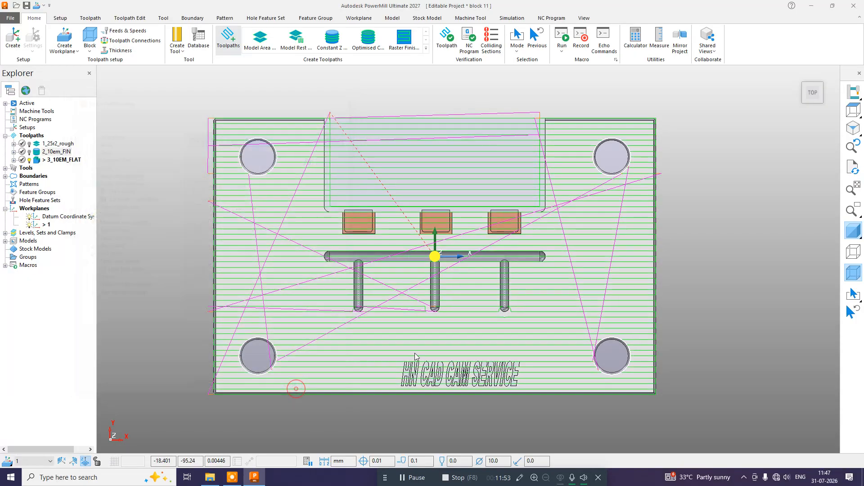
pyautogui.moveTo(415, 353); pyautogui.dragTo(622, 323, button='middle')
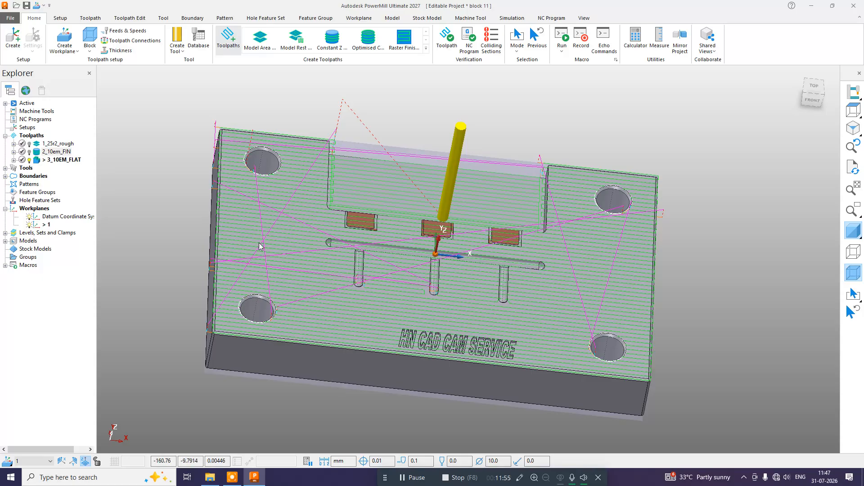
# Step: Reopen the 3_10EM_FLAT settings, set the block's maximum Z to -0.5 and recalculate the toolpath
pyautogui.rightClick(67, 160)
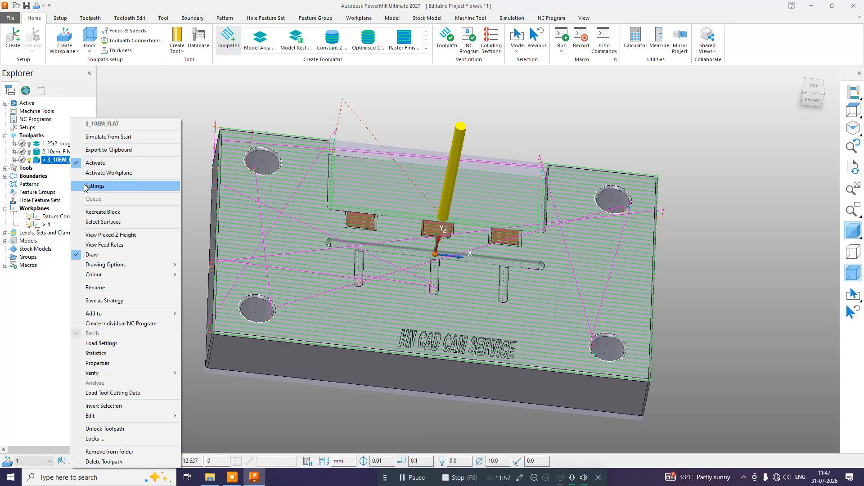
pyautogui.click(85, 186)
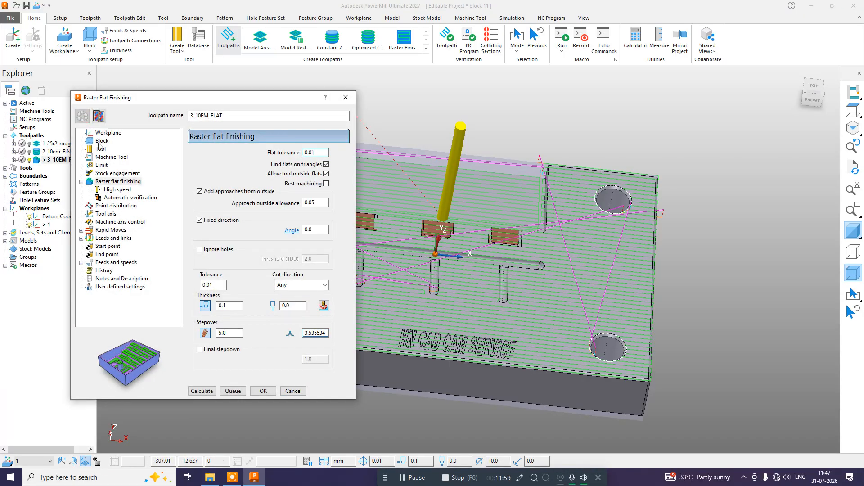
pyautogui.click(101, 141)
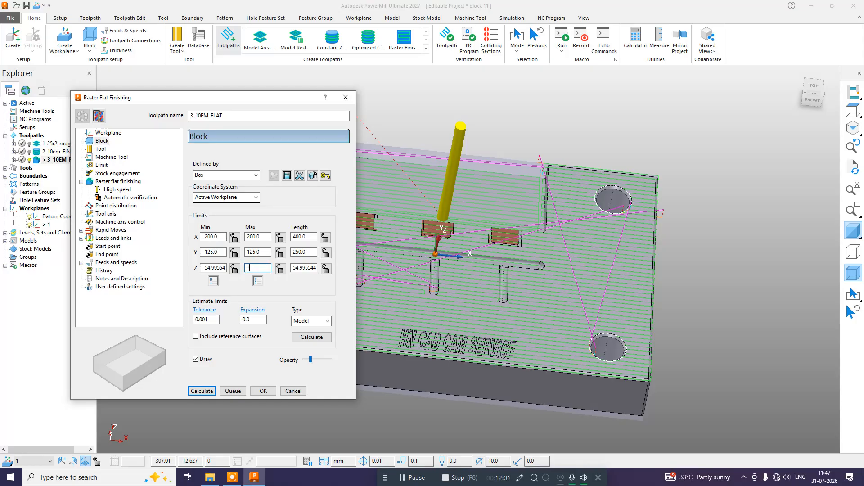
pyautogui.write('-0.5')
pyautogui.press('Return')
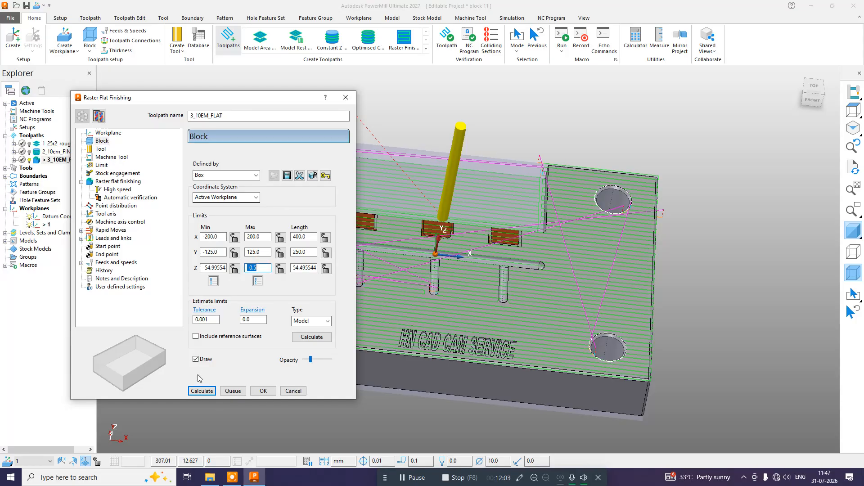
pyautogui.click(198, 390)
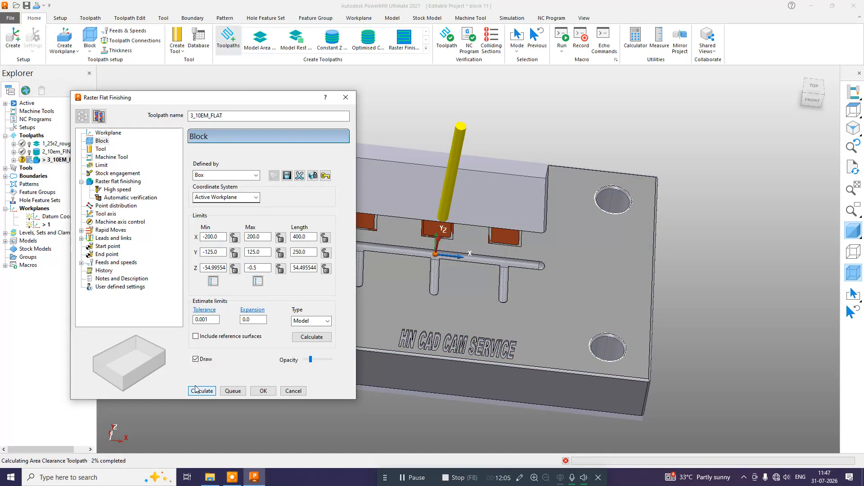
pyautogui.click(293, 391)
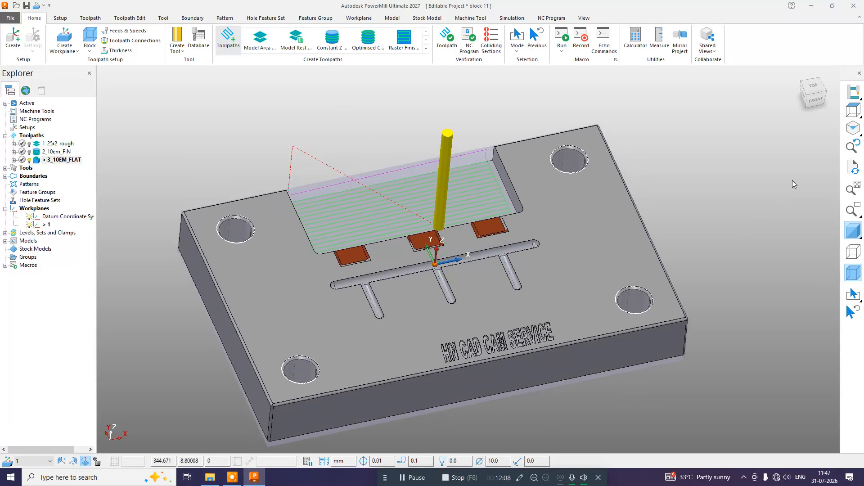
# Step: Check the recalculated flat finishing passes in the open pocket from the top and at an angle
pyautogui.click(854, 109)
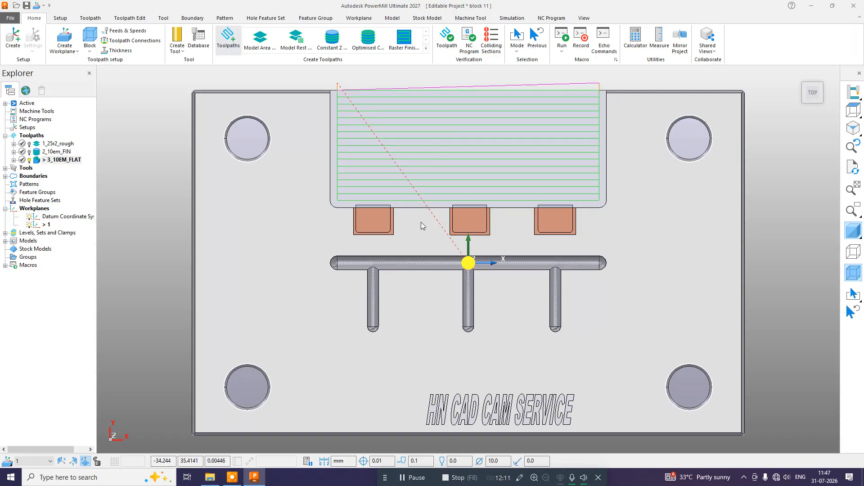
pyautogui.scroll(-1, 420, 222)
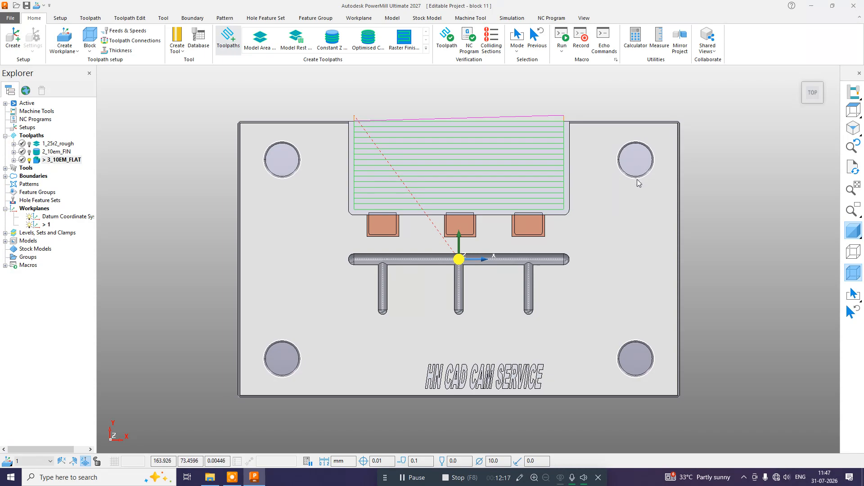
pyautogui.click(853, 128)
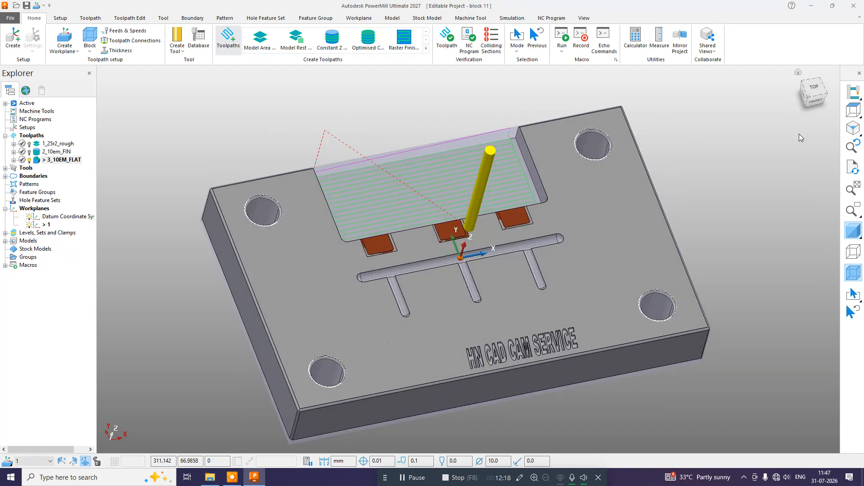
pyautogui.click(857, 113)
pyautogui.scroll(-3, 533, 312)
pyautogui.moveTo(532, 312); pyautogui.dragTo(548, 245, button='middle')
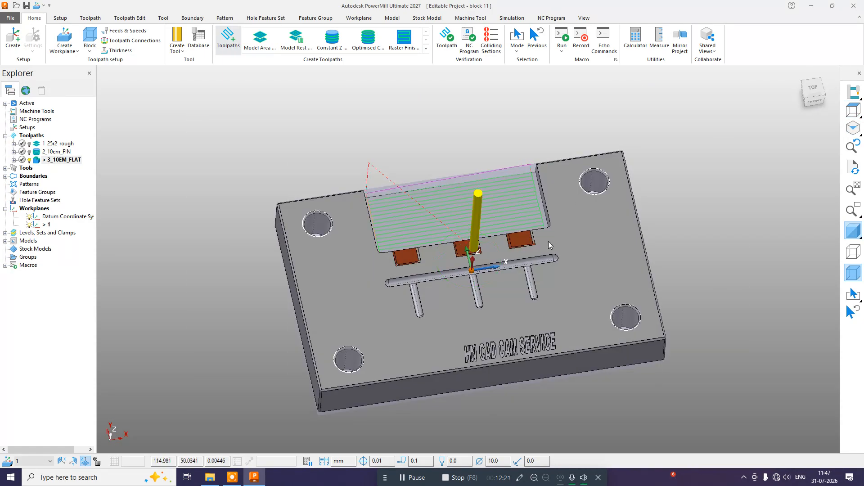
# Step: Create an empty pattern and expand the patterns list to show it
pyautogui.click(854, 110)
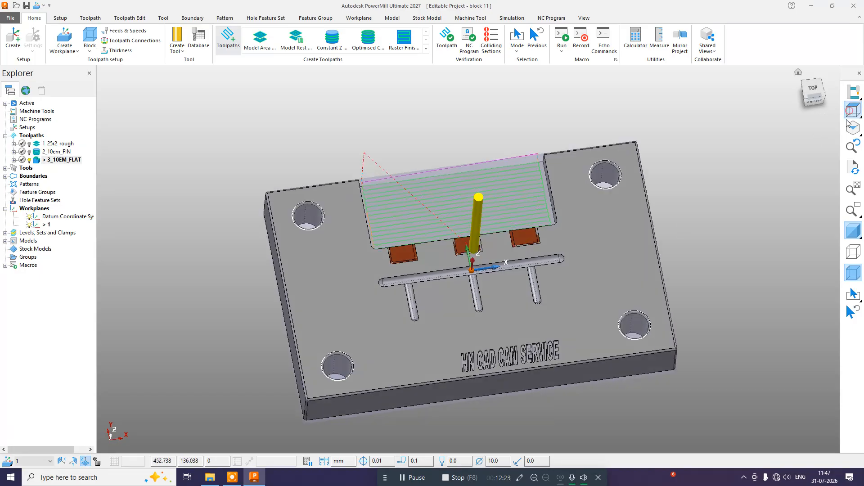
pyautogui.rightClick(25, 186)
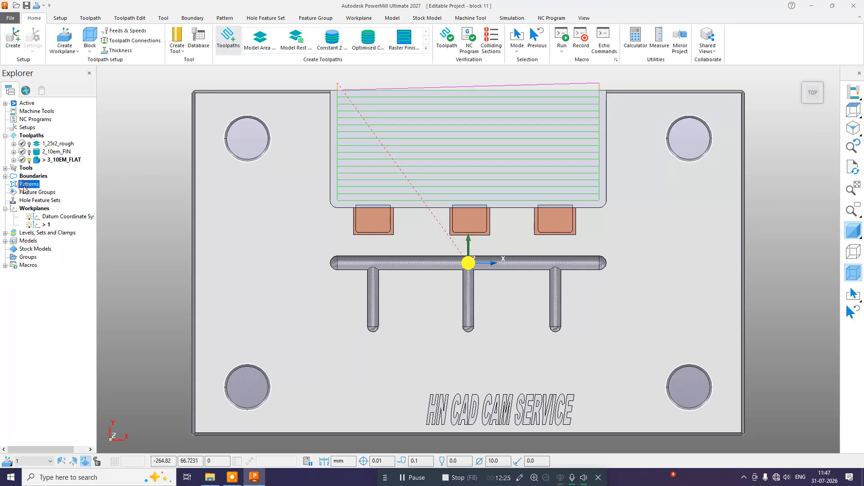
pyautogui.click(67, 223)
pyautogui.click(4, 185)
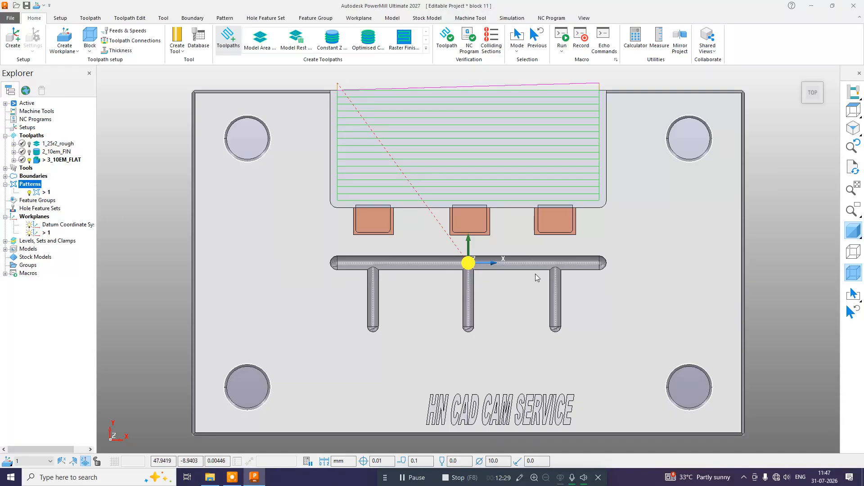
# Step: Measure the radius of the main horizontal runner channel near its rounded end
pyautogui.moveTo(473, 222); pyautogui.dragTo(502, 173, button='middle')
pyautogui.scroll(5, 617, 282)
pyautogui.click(657, 45)
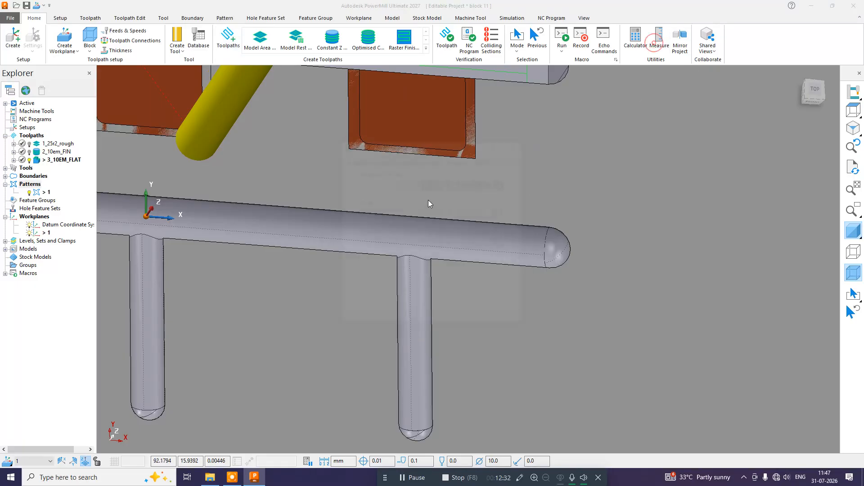
pyautogui.click(449, 183)
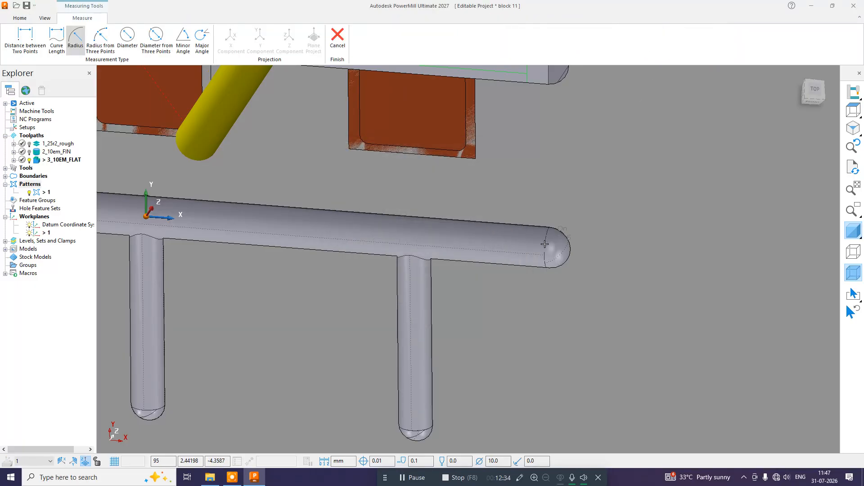
pyautogui.click(534, 245)
pyautogui.click(519, 146)
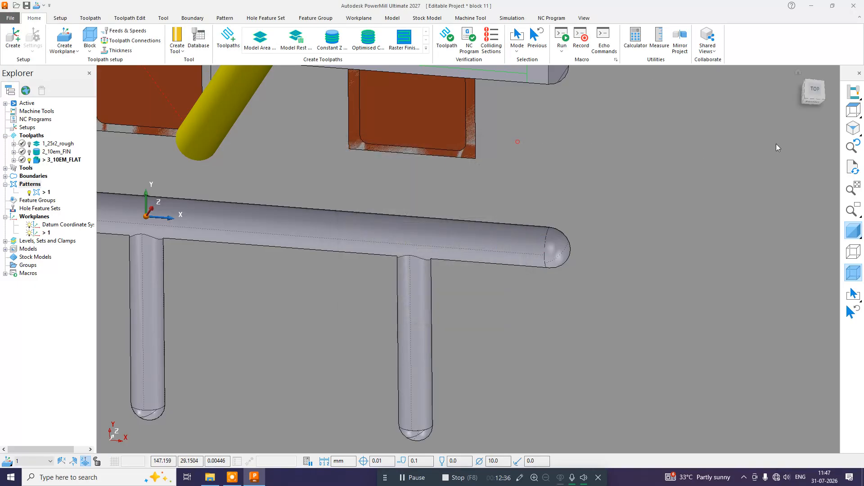
pyautogui.click(853, 110)
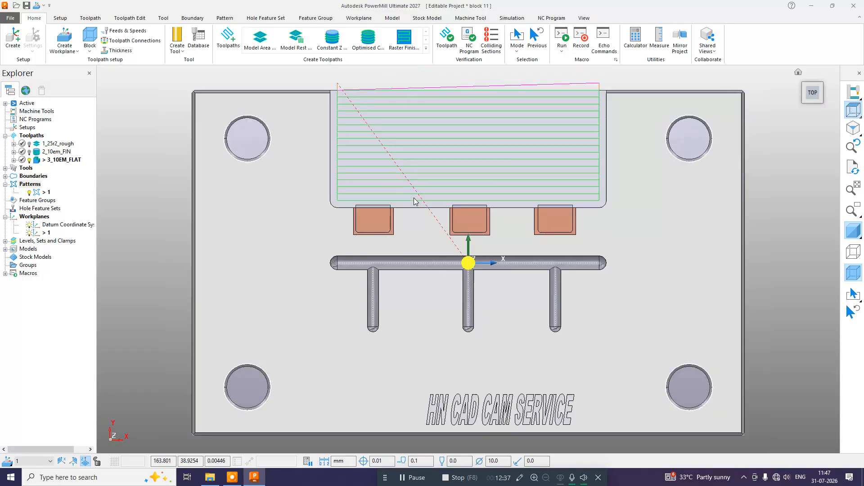
# Step: Edit pattern 1 with the Curve Editor and draw a single line along the upper straight edge of the main runner channel
pyautogui.click(8, 177)
pyautogui.click(41, 185)
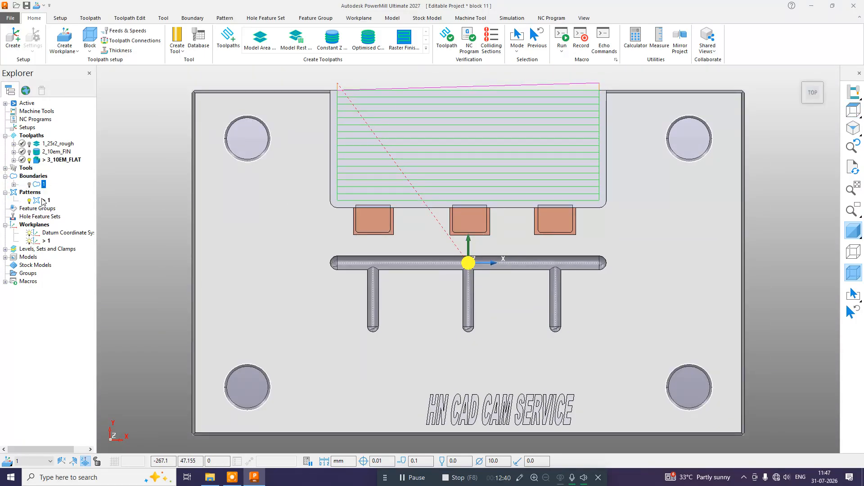
pyautogui.rightClick(43, 201)
pyautogui.click(82, 185)
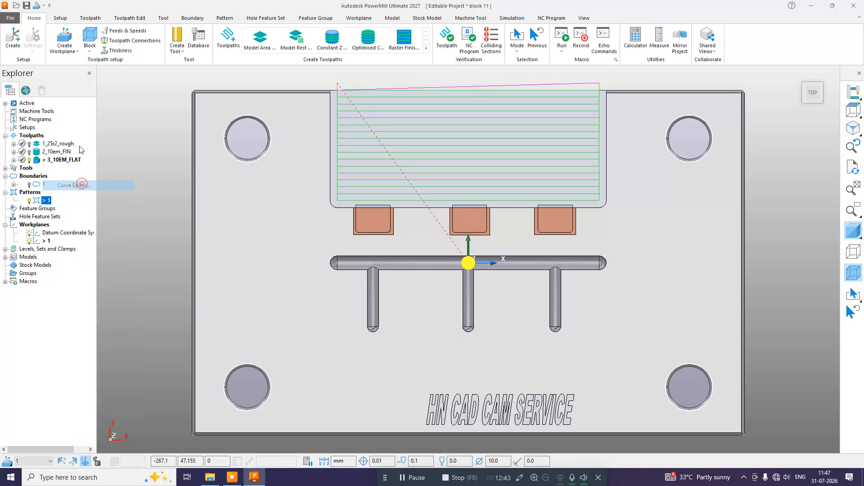
pyautogui.click(51, 39)
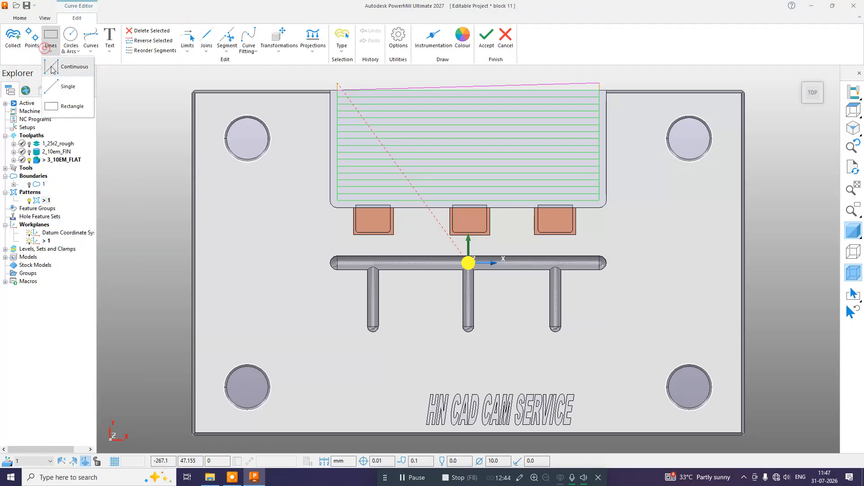
pyautogui.click(67, 86)
pyautogui.click(340, 253)
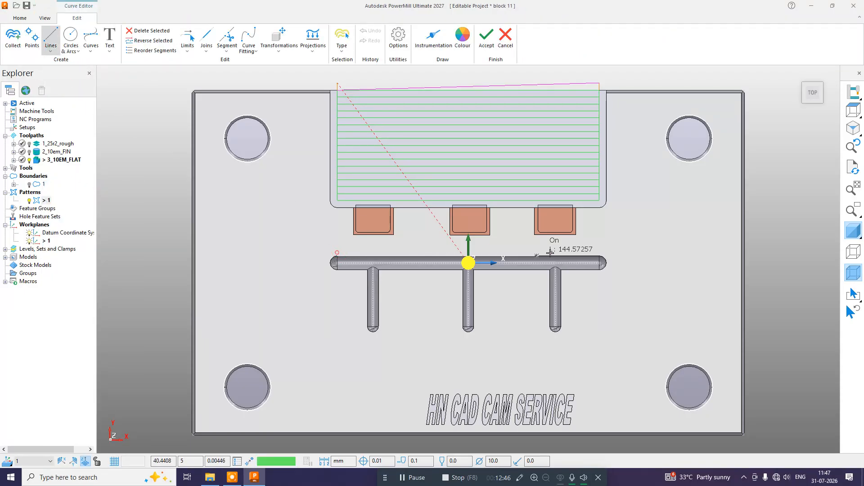
pyautogui.click(602, 257)
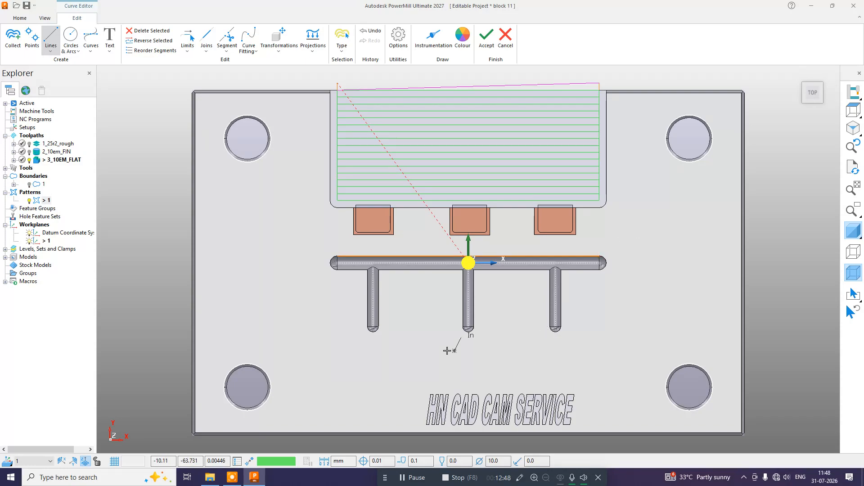
# Step: Draw single lines along the right edges of the three vertical branch channels and accept the pattern curves
pyautogui.scroll(3, 423, 331)
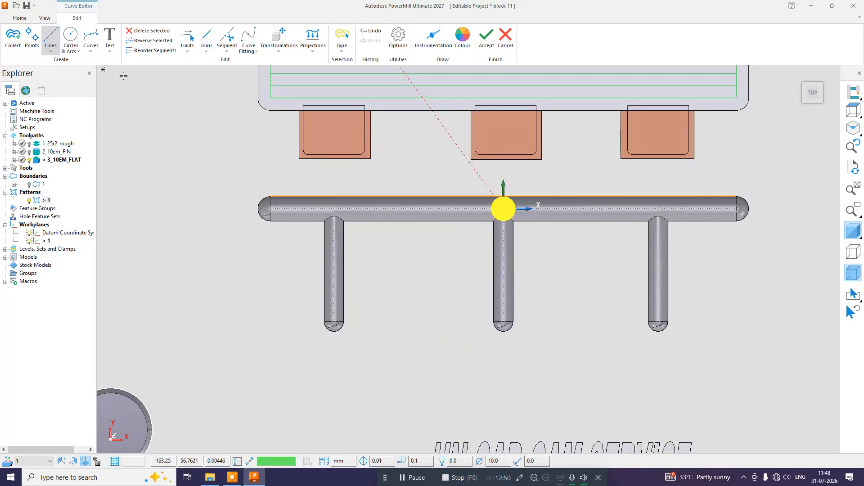
pyautogui.click(340, 221)
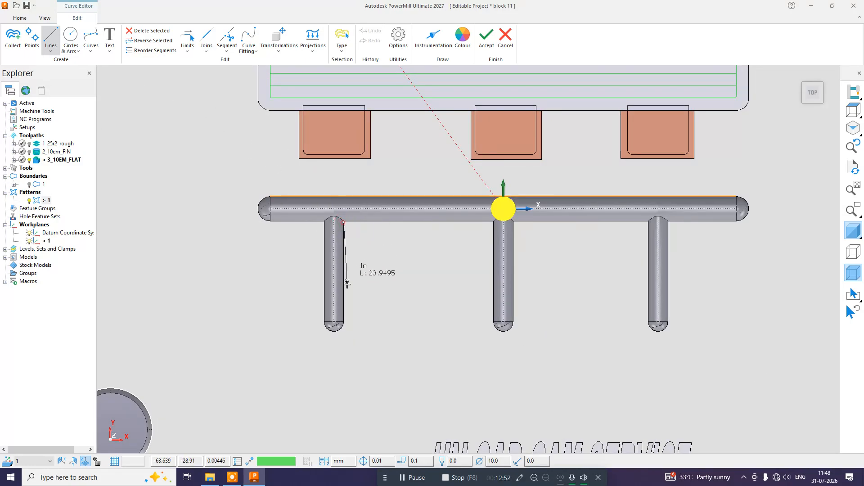
pyautogui.click(344, 323)
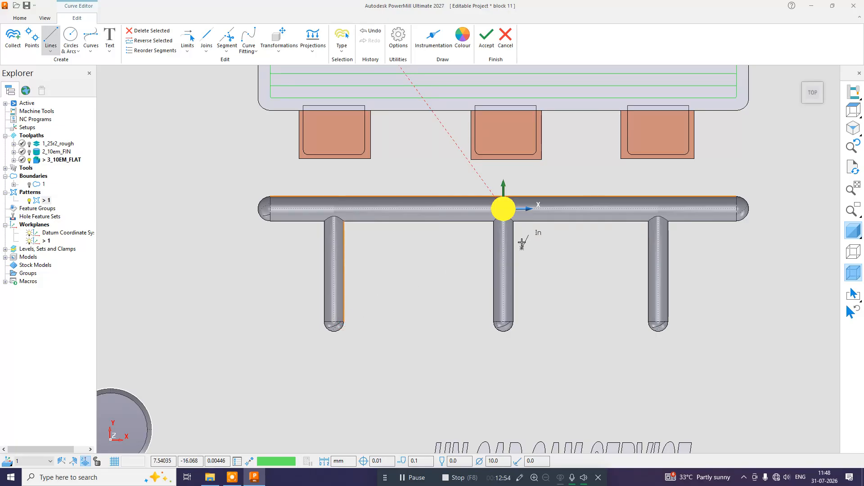
pyautogui.click(513, 229)
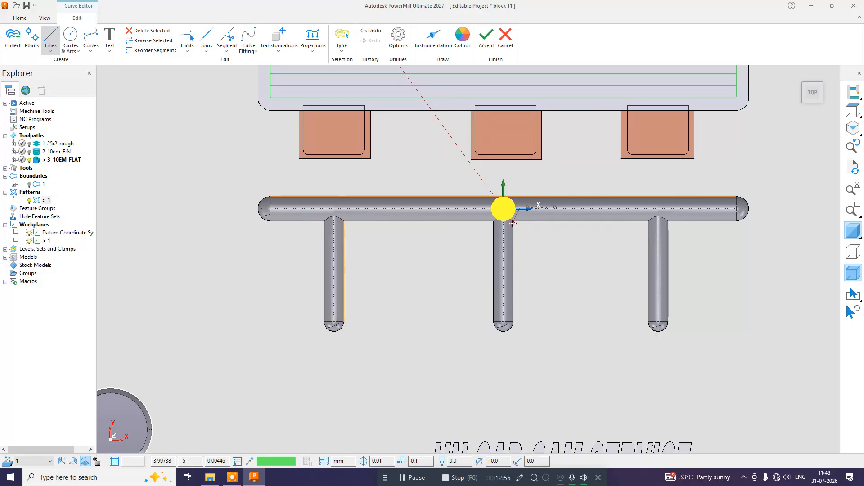
pyautogui.click(513, 320)
pyautogui.click(669, 220)
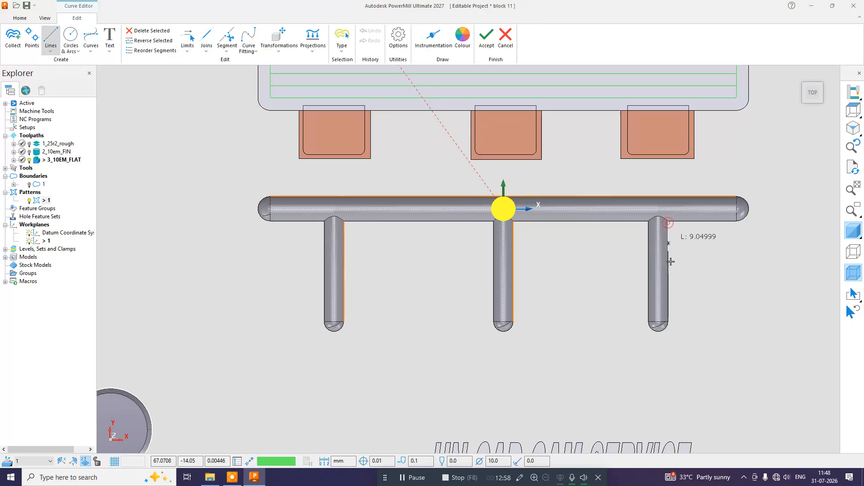
pyautogui.click(669, 321)
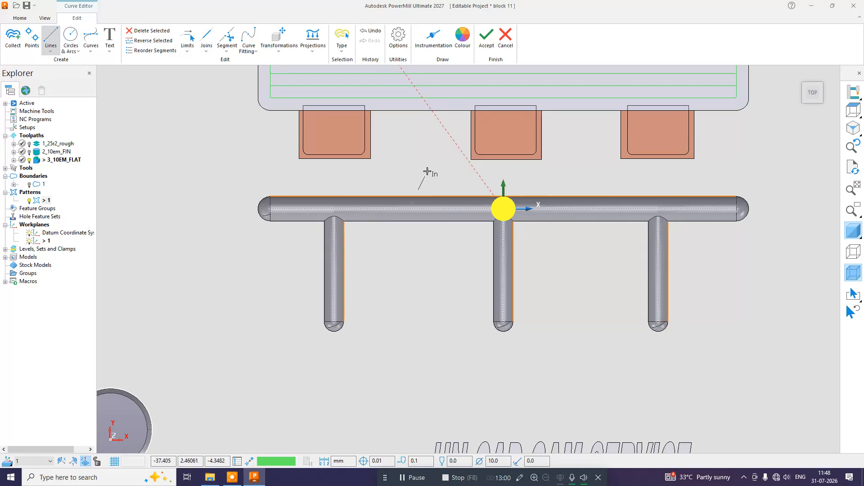
pyautogui.click(487, 41)
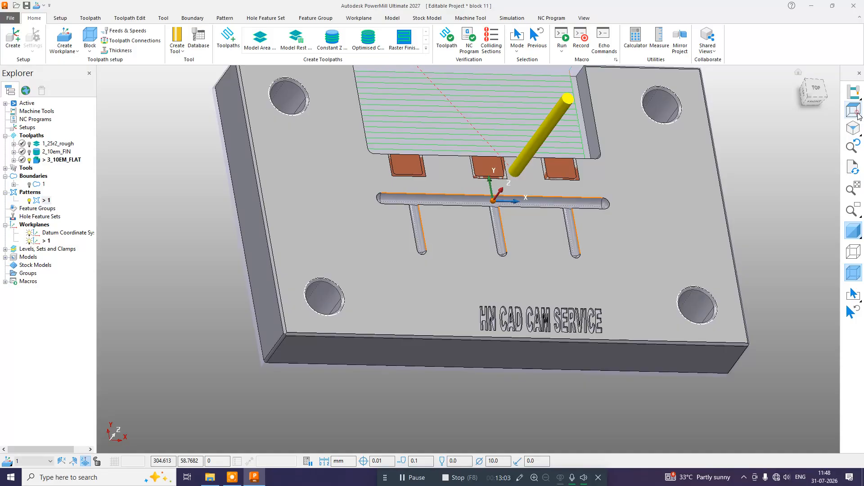
# Step: Create a 2D Curve Profile toolpath and choose pattern 1 as its curve definition
pyautogui.click(855, 113)
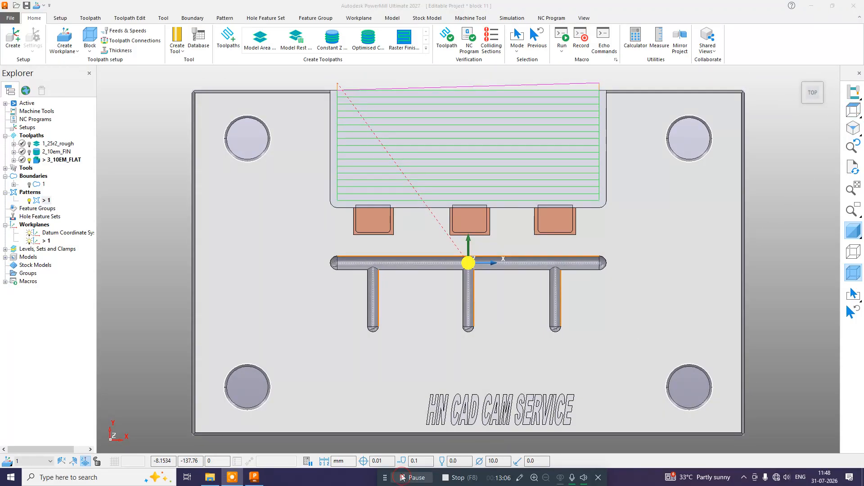
pyautogui.moveTo(408, 285); pyautogui.dragTo(590, 256, button='middle')
pyautogui.scroll(5, 590, 256)
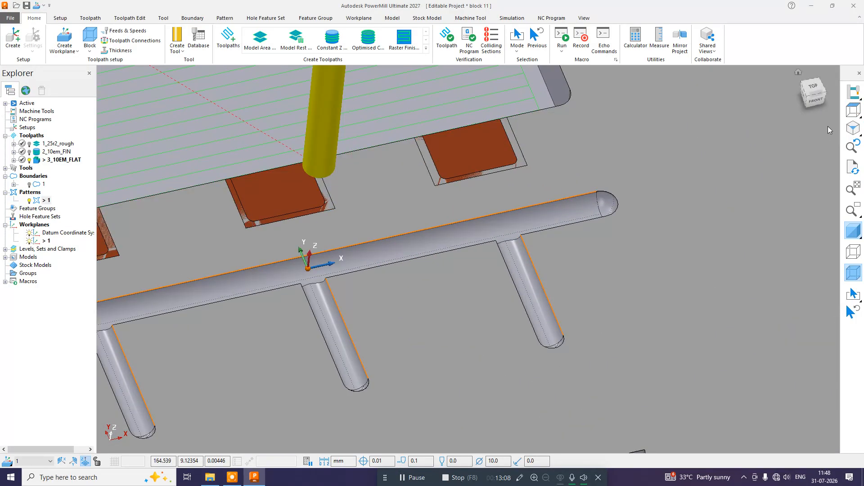
pyautogui.click(854, 111)
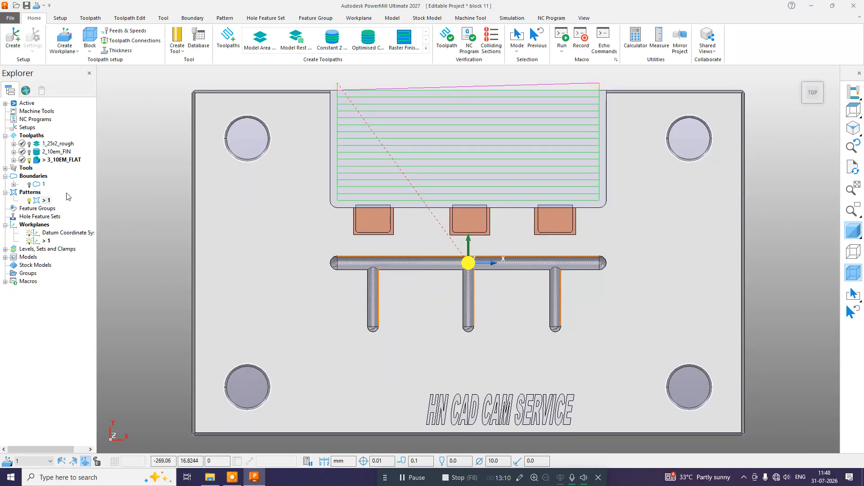
pyautogui.click(228, 38)
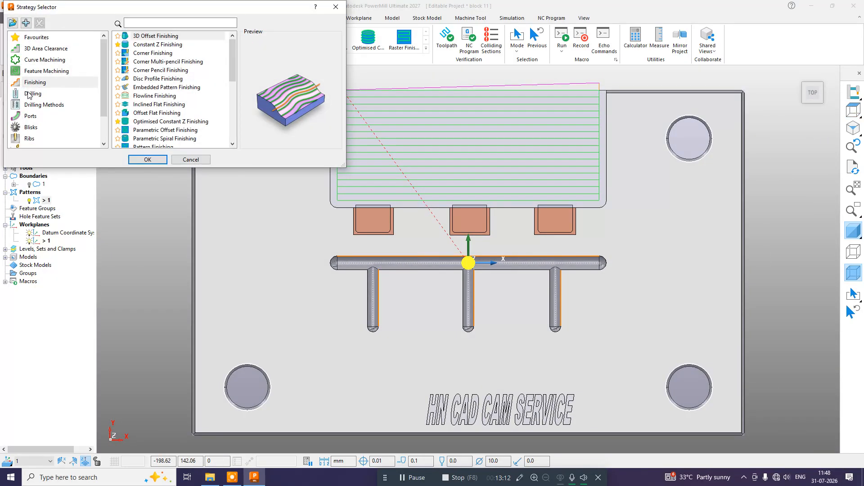
pyautogui.click(45, 60)
pyautogui.click(150, 45)
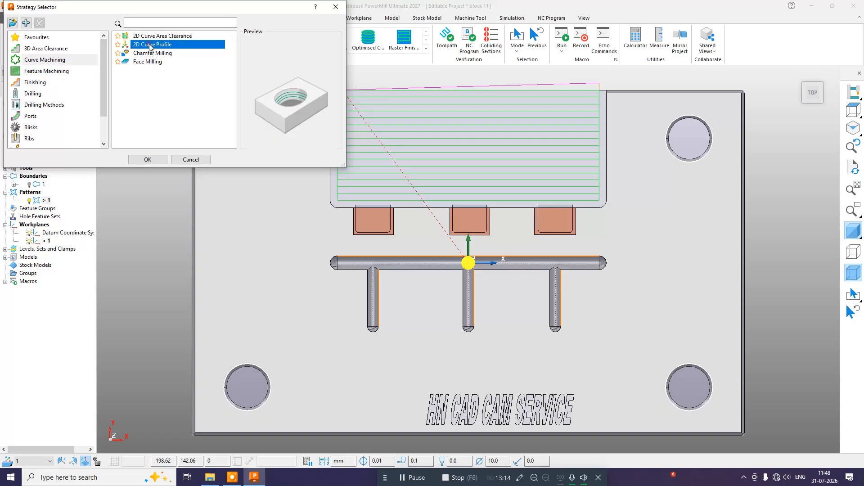
pyautogui.click(140, 160)
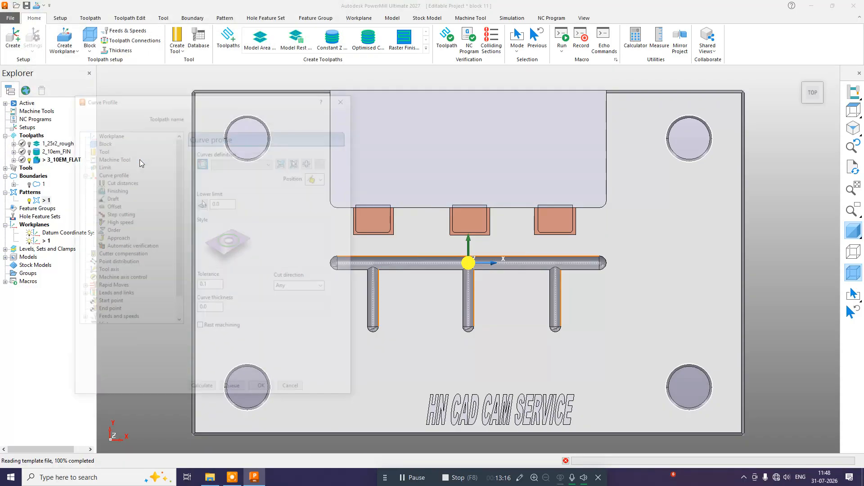
pyautogui.click(252, 160)
pyautogui.click(234, 175)
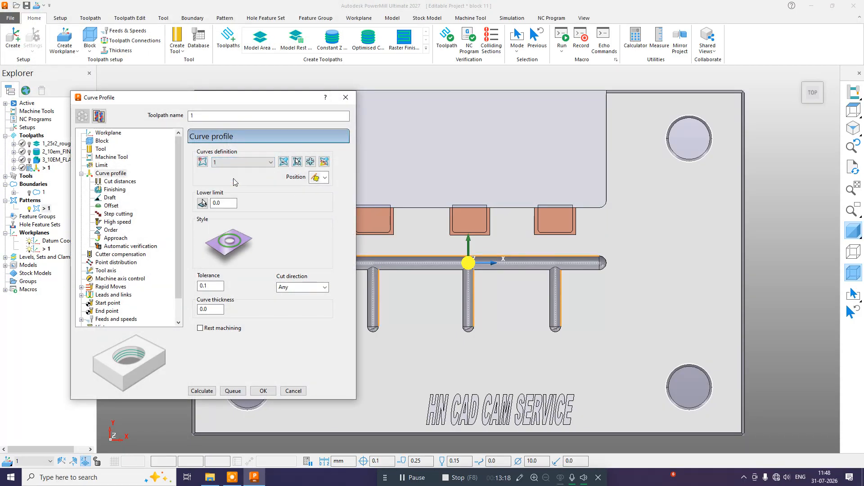
# Step: Set the curve profile's lower limit to -4.995544 by picking the floor of the main runner channel
pyautogui.click(202, 204)
pyautogui.scroll(5, 360, 261)
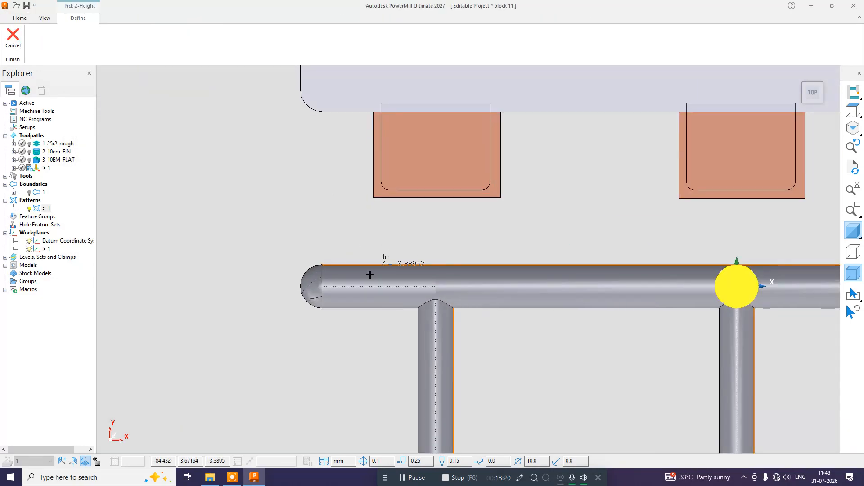
pyautogui.click(372, 285)
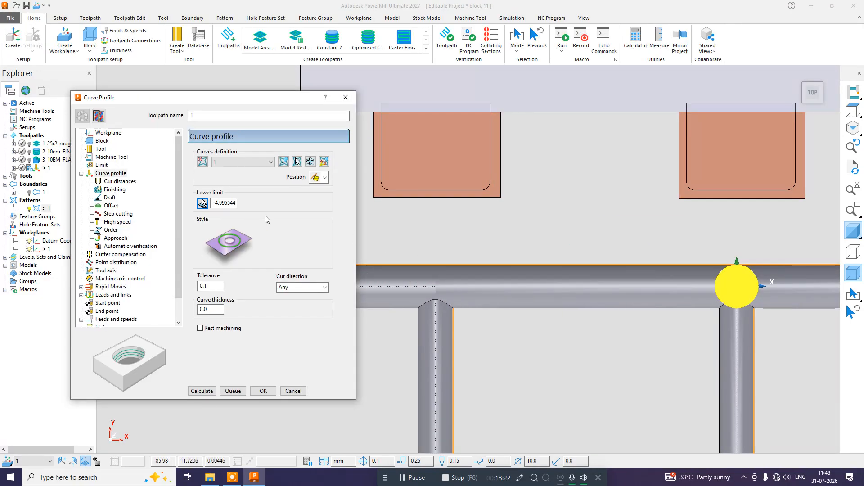
# Step: Edit the machining sections and flip the main runner line's machining side to the inside of the channel
pyautogui.click(324, 162)
pyautogui.scroll(-2, 342, 190)
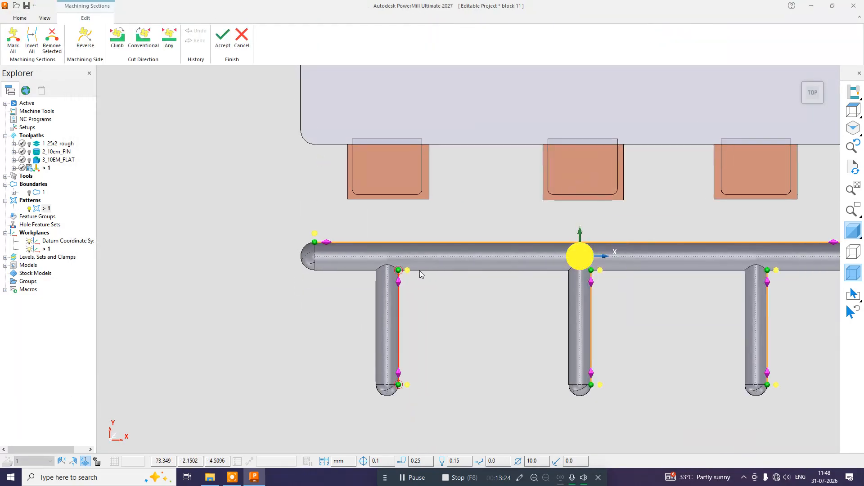
pyautogui.scroll(2, 326, 250)
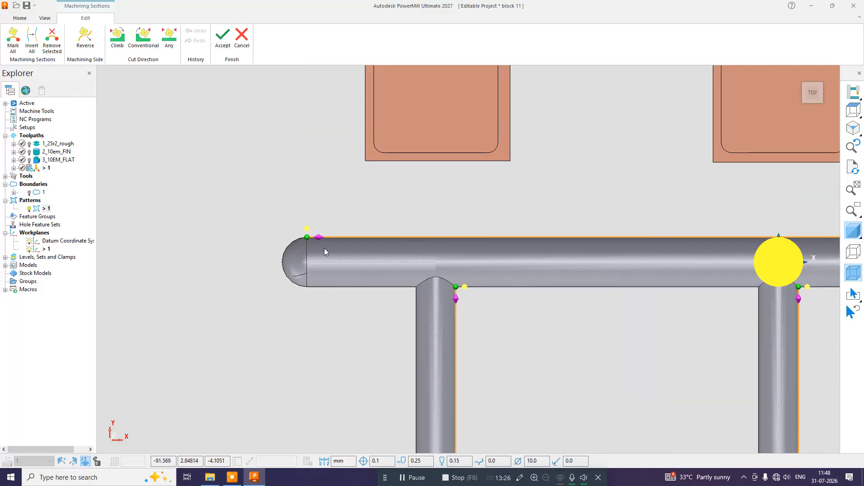
pyautogui.scroll(2, 309, 220)
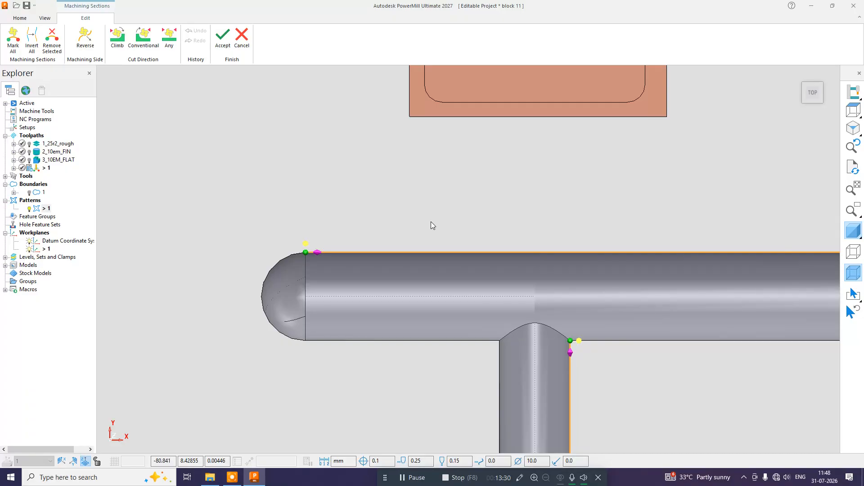
pyautogui.click(304, 247)
pyautogui.scroll(-2, 223, 204)
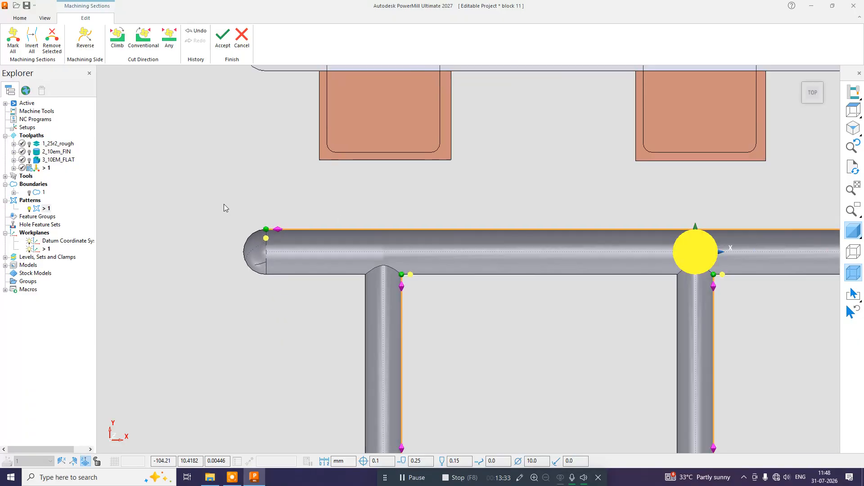
# Step: Flip the machining side of the three vertical branch lines to the inside of their channels
pyautogui.click(401, 273)
pyautogui.scroll(-2, 356, 257)
pyautogui.scroll(3, 507, 269)
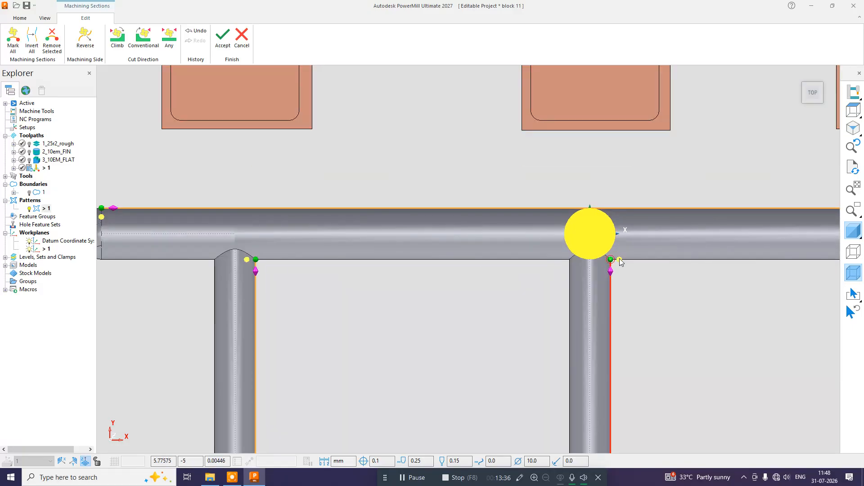
pyautogui.scroll(-3, 383, 219)
pyautogui.scroll(3, 618, 247)
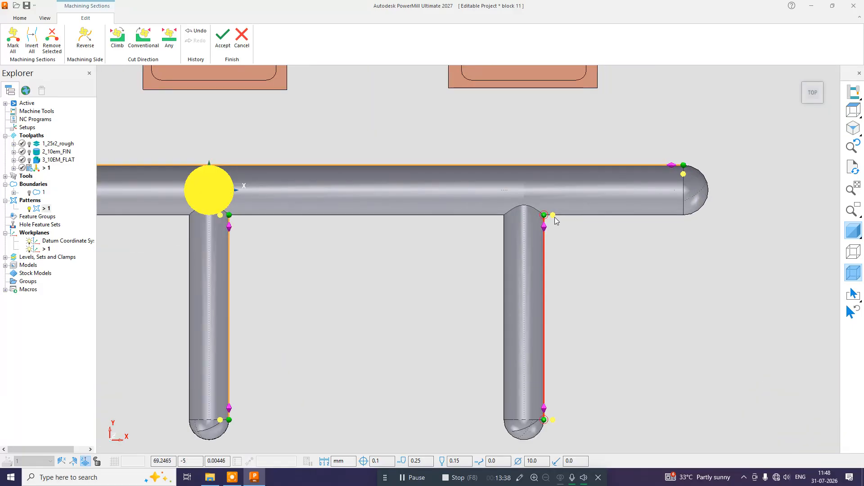
pyautogui.click(553, 215)
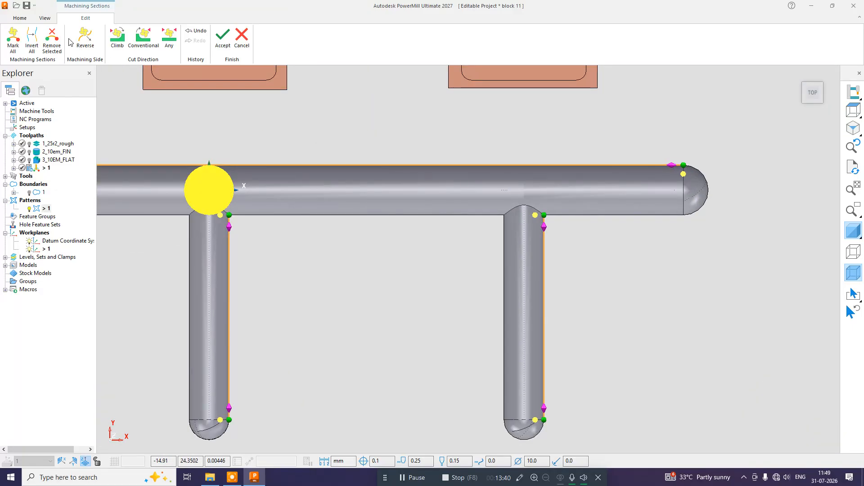
# Step: Reverse the machining side of all the runner curves together, and reverse it back to the inside of the channels
pyautogui.click(90, 40)
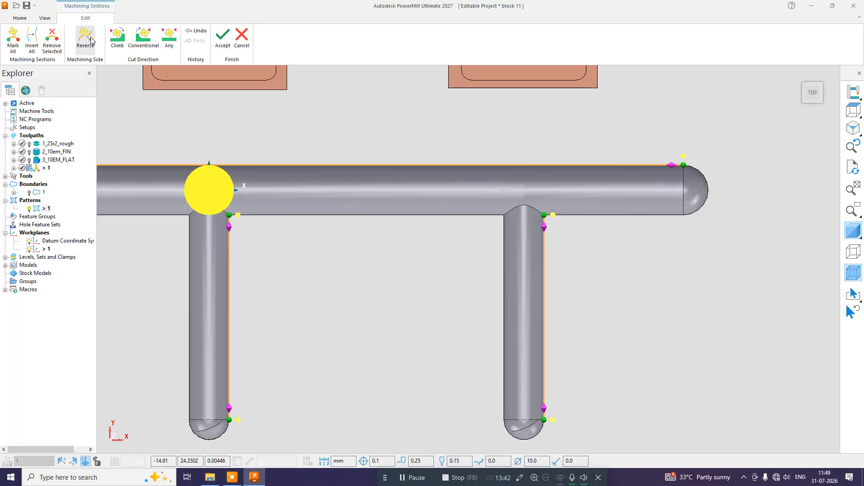
pyautogui.click(91, 39)
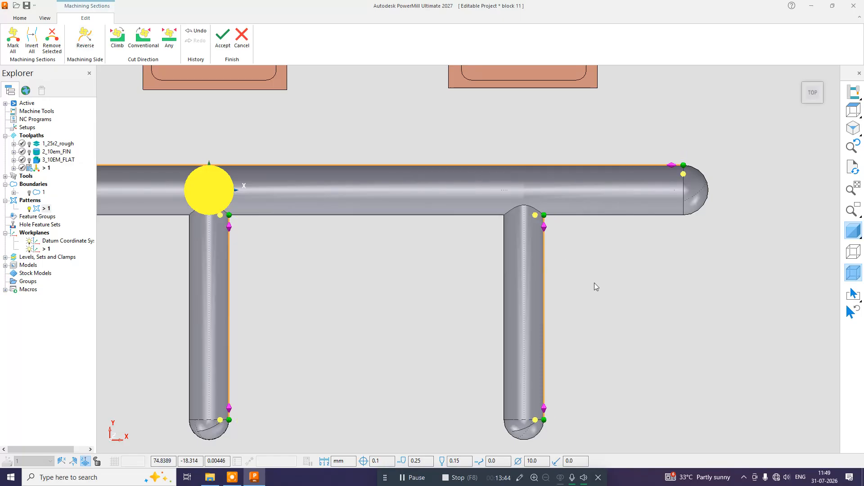
pyautogui.scroll(-3, 594, 282)
pyautogui.scroll(-3, 306, 236)
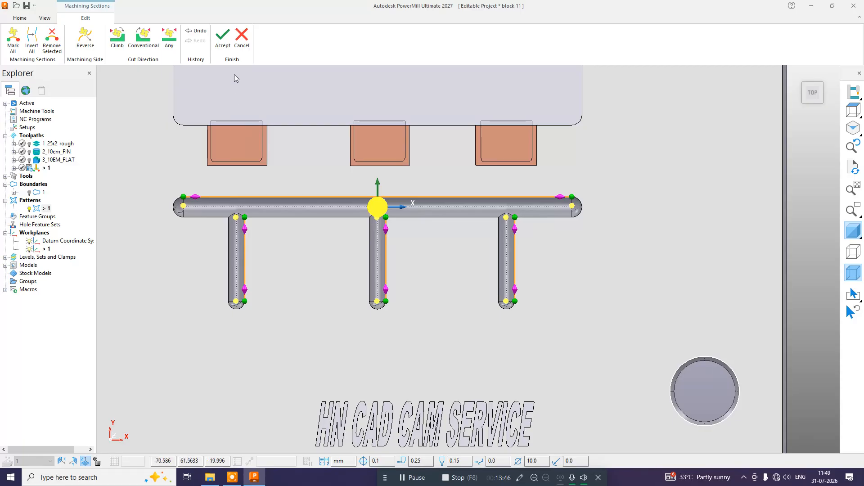
# Step: Accept the edited machining sections and set the curve profile tolerance to 0.01
pyautogui.click(223, 39)
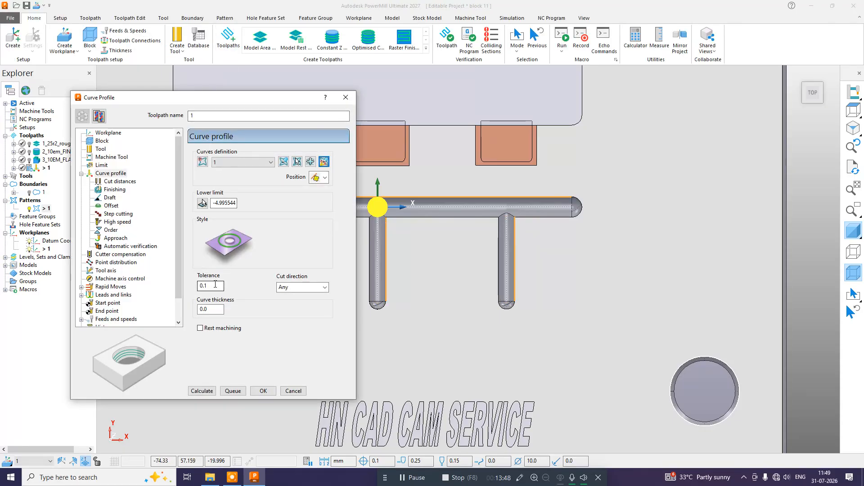
pyautogui.moveTo(215, 285); pyautogui.dragTo(183, 291)
pyautogui.write('.01')
# Step: Define a ball nosed tool named 10BN with a 10.0 diameter, and name the toolpath 4_10BN_RUNNER F
pyautogui.click(101, 149)
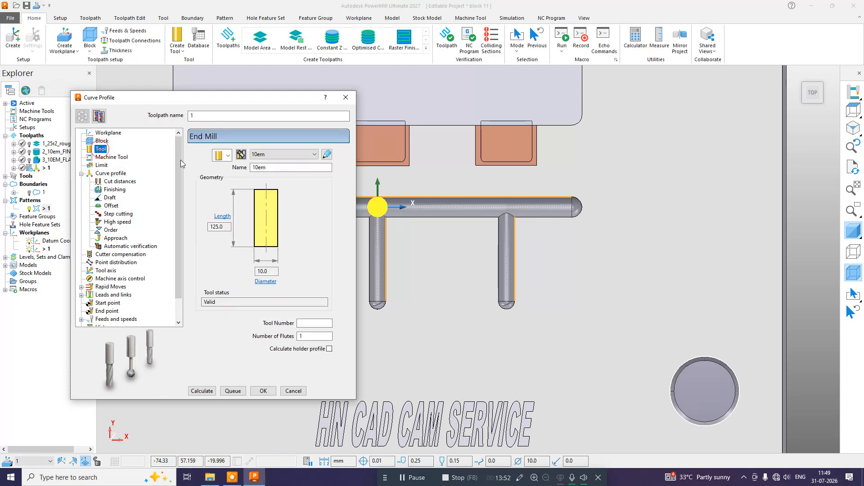
pyautogui.click(223, 155)
pyautogui.click(220, 178)
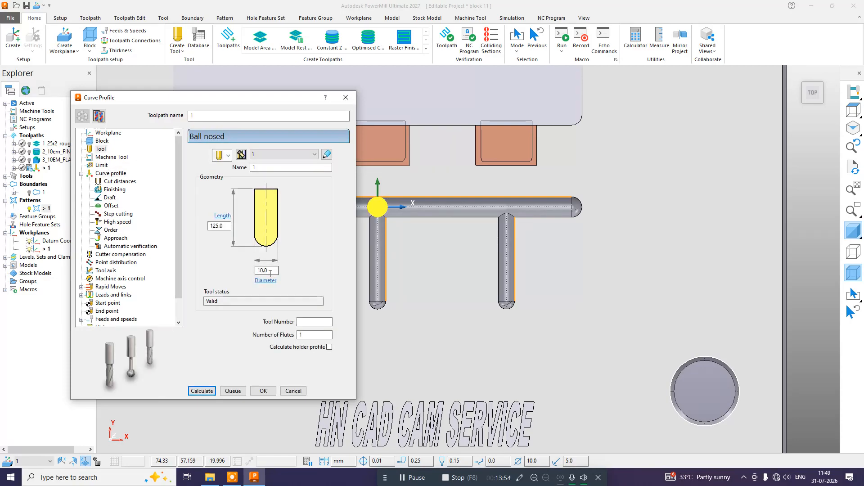
pyautogui.click(271, 270)
pyautogui.click(274, 167)
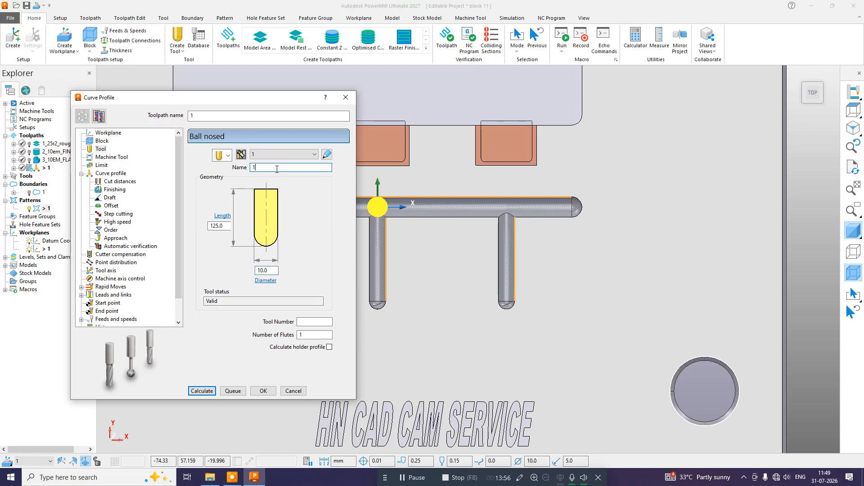
pyautogui.write('0BN')
pyautogui.press('Return')
pyautogui.click(196, 117)
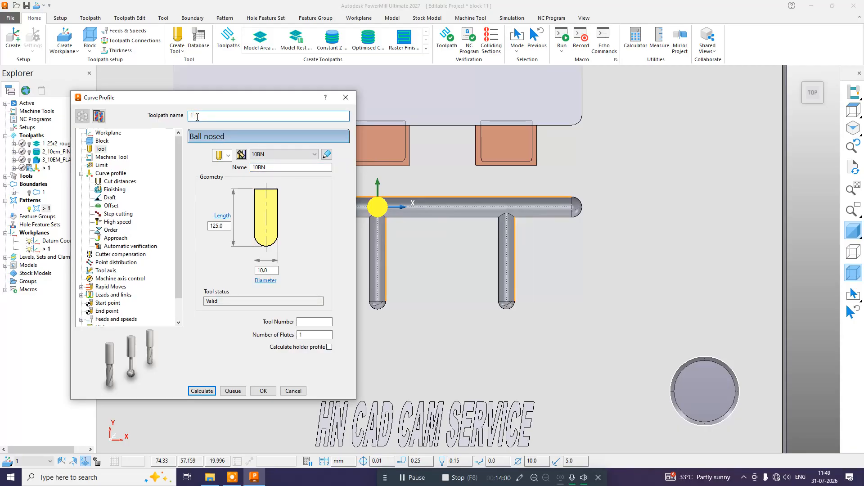
pyautogui.write('_10BN_RUNNER F')
# Step: Clear the boundary selection in the toolpath's limits so that no boundary is used
pyautogui.click(110, 157)
pyautogui.click(102, 165)
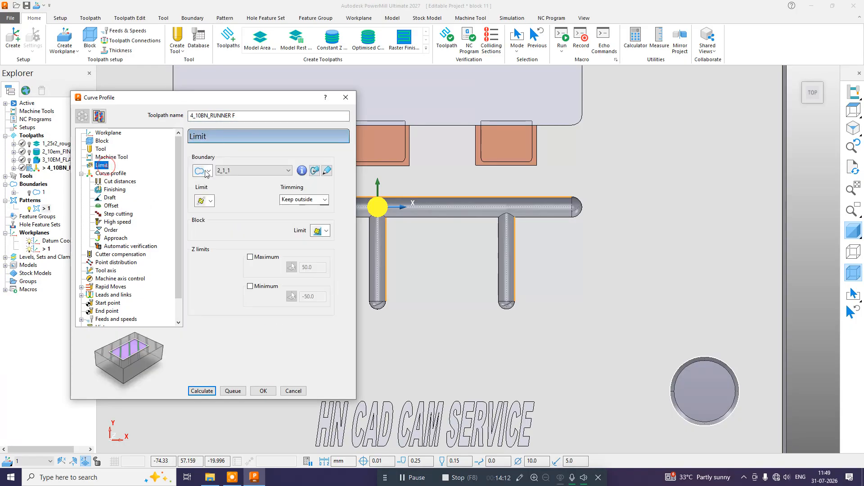
pyautogui.click(253, 170)
pyautogui.click(246, 181)
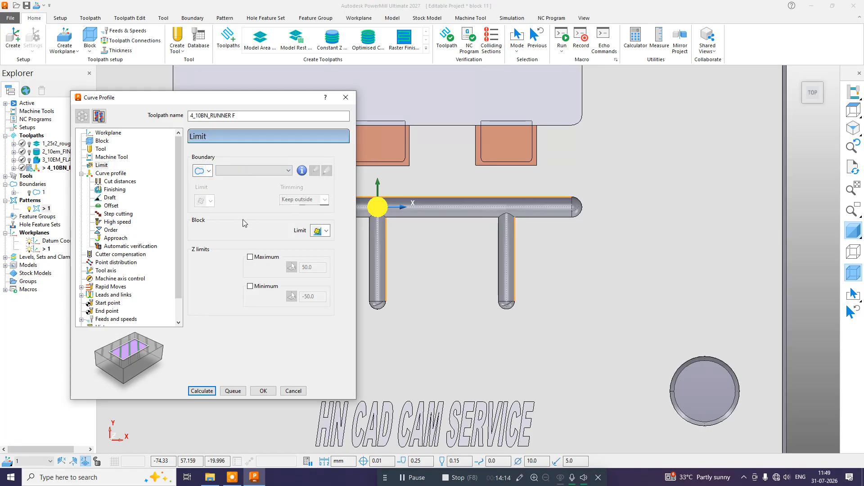
# Step: Set the vertical cut extent to Limits with a stepdown of 0.05
pyautogui.click(126, 173)
pyautogui.click(119, 181)
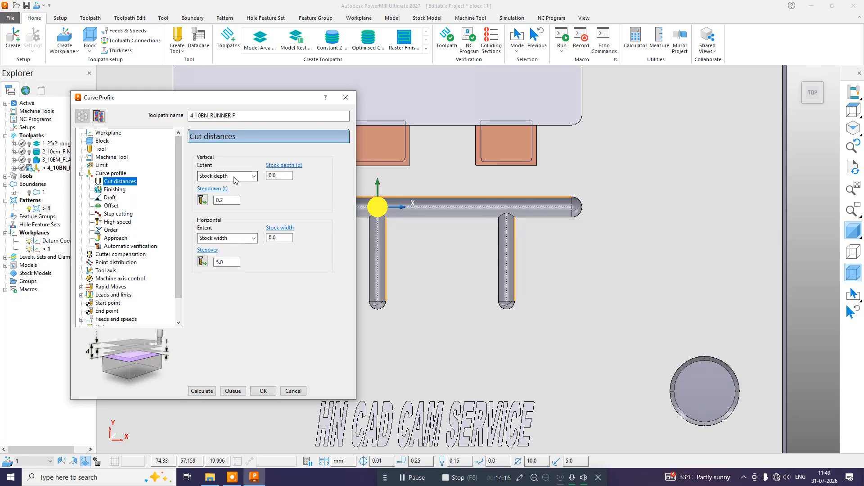
pyautogui.click(235, 177)
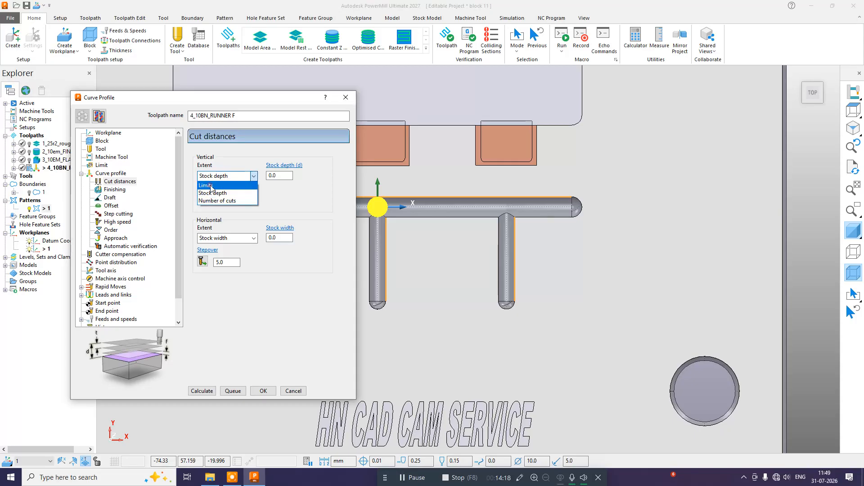
pyautogui.click(232, 191)
pyautogui.doubleClick(234, 199)
pyautogui.write('.05')
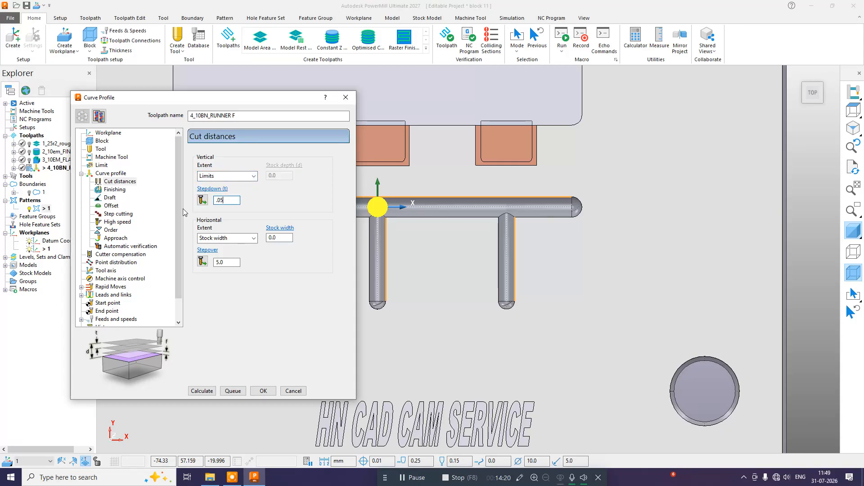
pyautogui.press('Return')
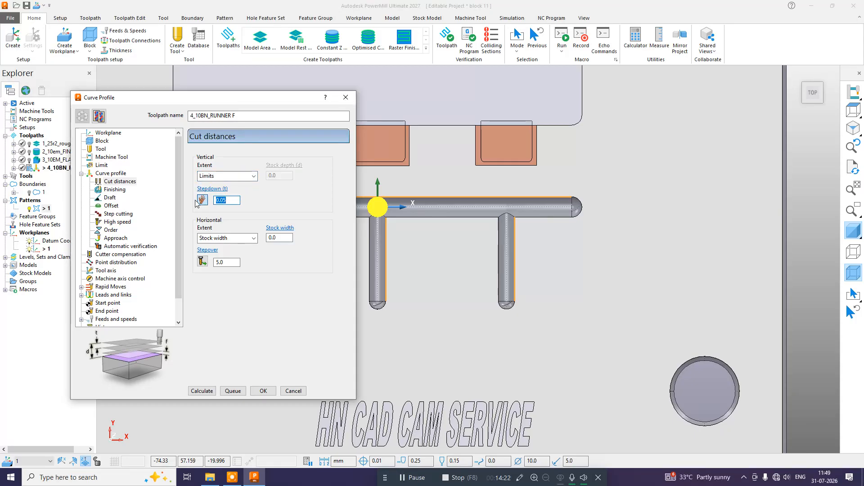
# Step: Set the radial and axial thickness to 0 in the automatic verification settings and enable the model gouge check
pyautogui.click(109, 190)
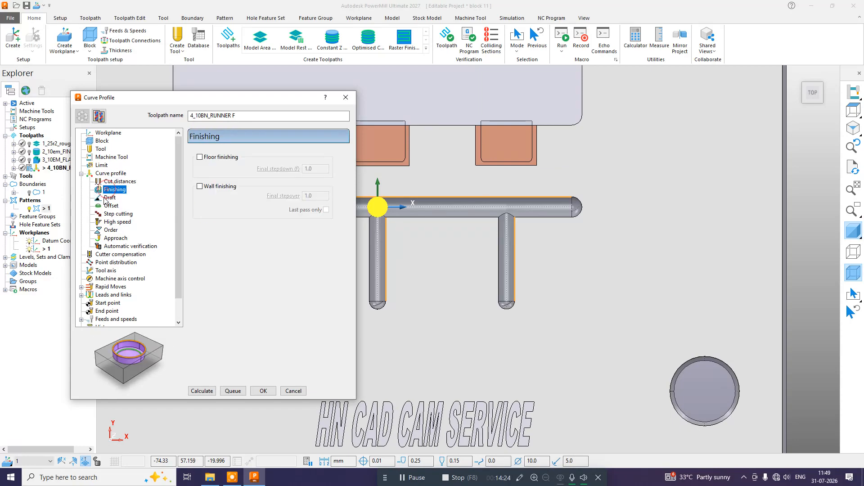
pyautogui.click(109, 197)
pyautogui.click(108, 206)
pyautogui.scroll(-1, 118, 234)
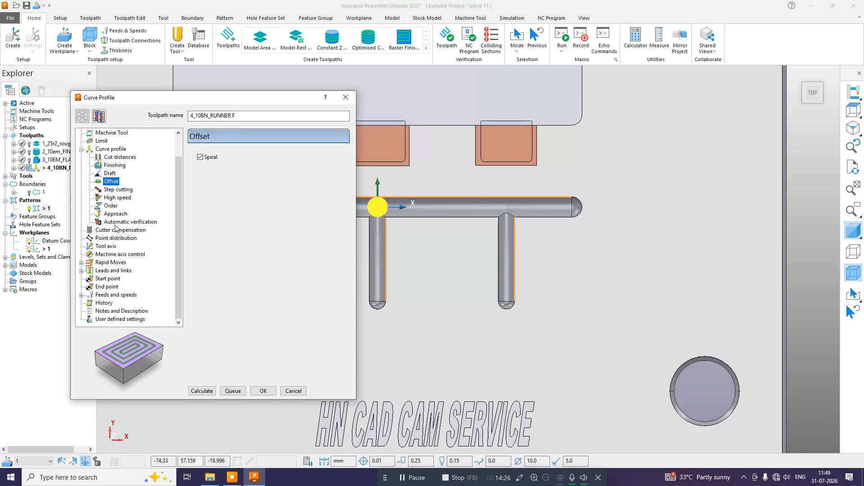
pyautogui.click(116, 222)
pyautogui.doubleClick(237, 178)
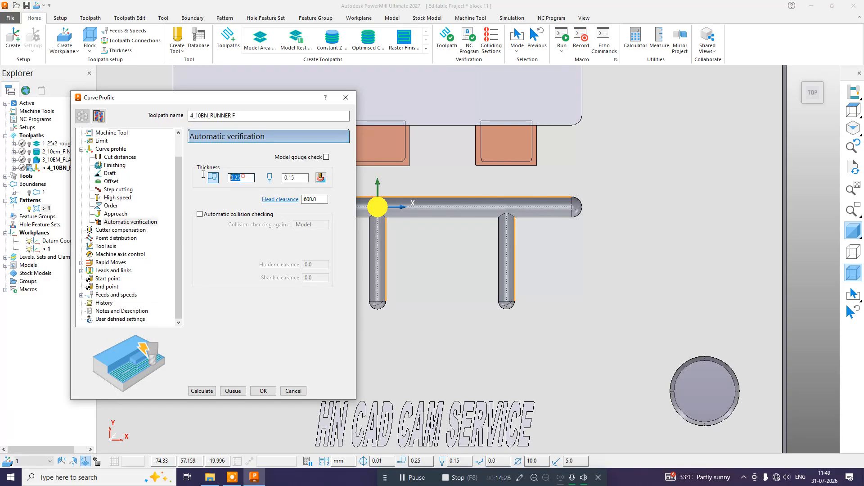
pyautogui.write('0')
pyautogui.press('Return')
pyautogui.write('0')
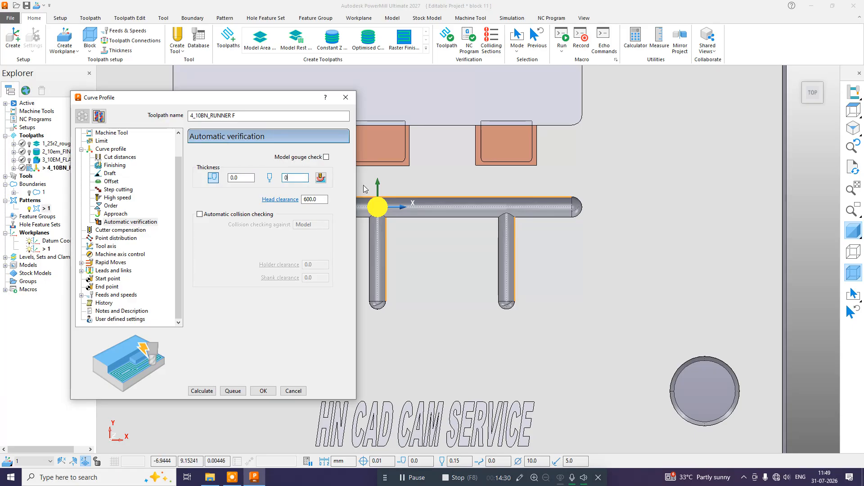
pyautogui.click(328, 157)
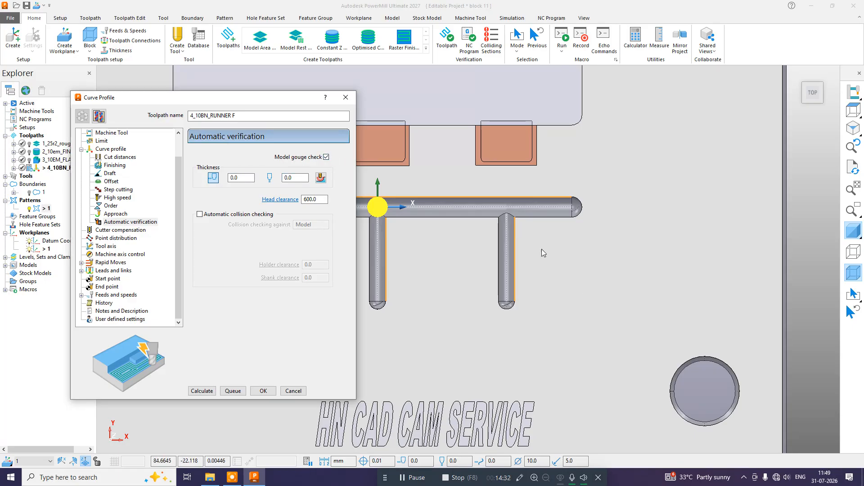
# Step: Set both lead-in choices to None and copy them to the lead-out
pyautogui.click(120, 231)
pyautogui.click(116, 239)
pyautogui.click(112, 271)
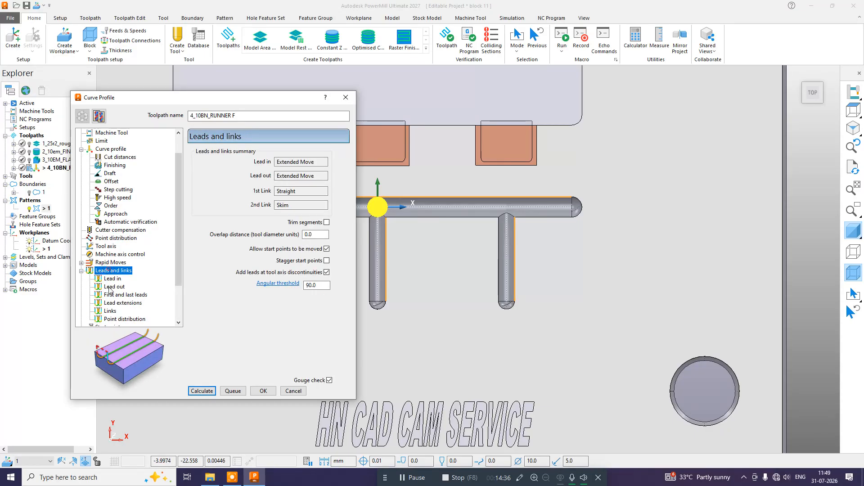
pyautogui.click(112, 279)
pyautogui.click(323, 157)
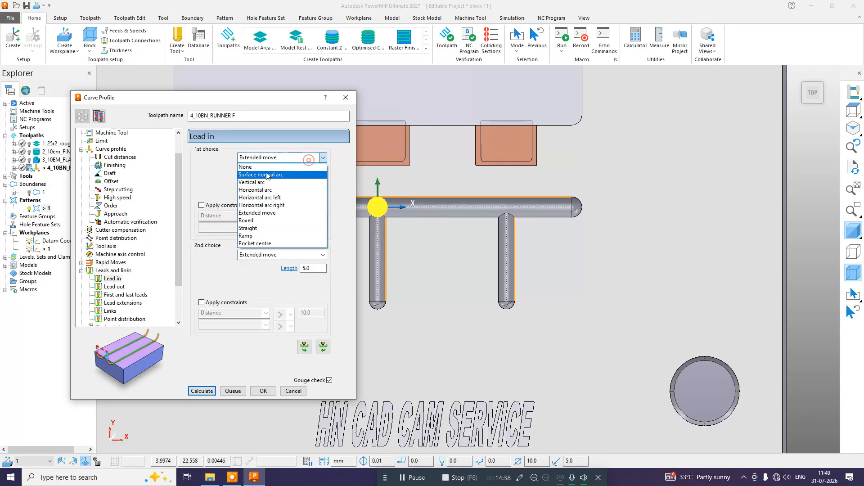
pyautogui.click(253, 165)
pyautogui.click(313, 255)
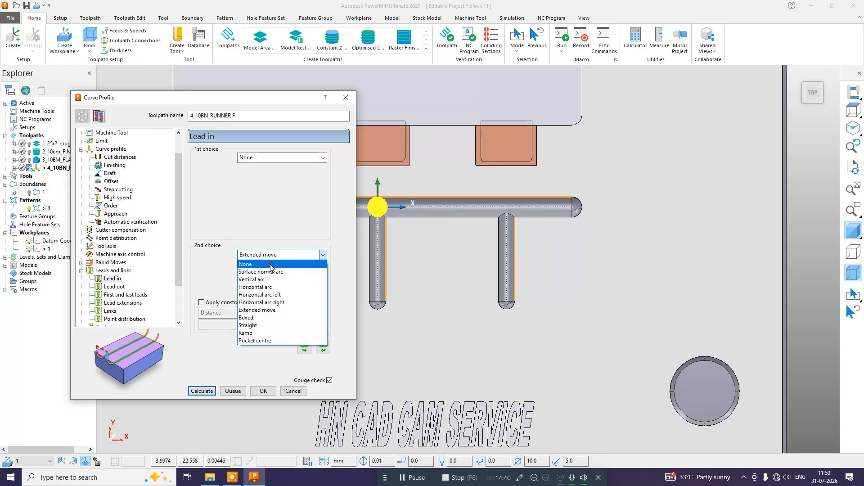
pyautogui.click(273, 266)
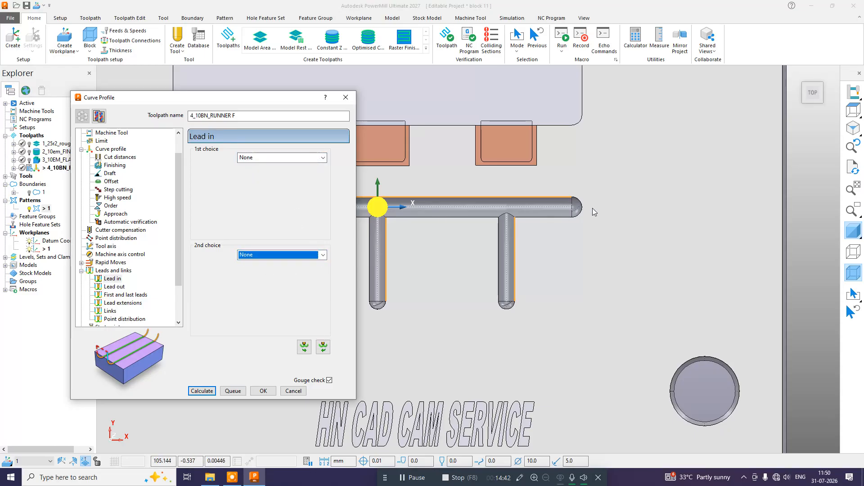
pyautogui.click(305, 347)
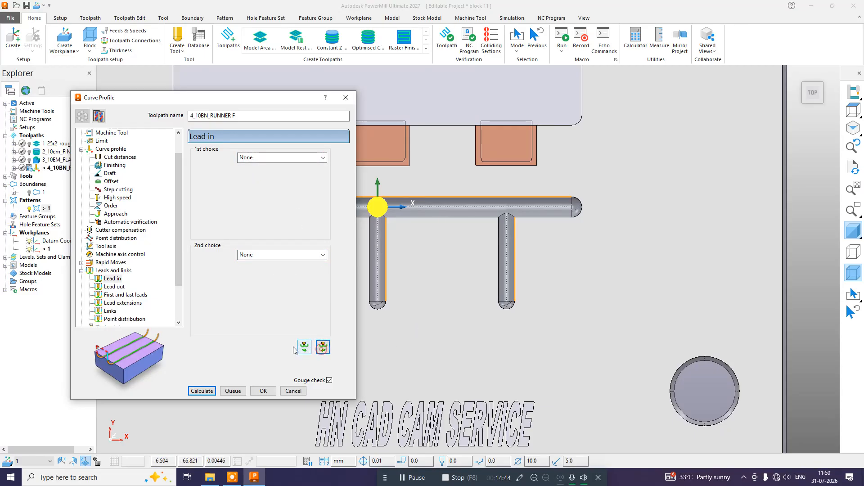
pyautogui.click(118, 287)
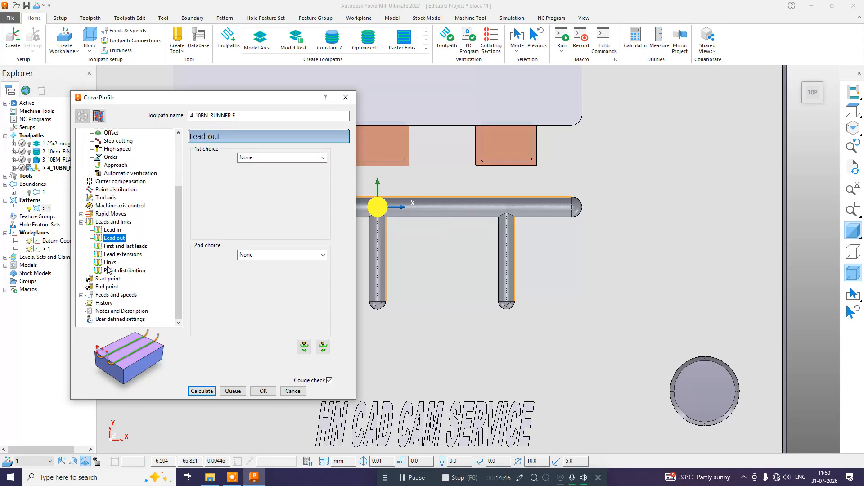
# Step: Set the cutting feed rate to 800 mm/min and calculate the runner toolpath
pyautogui.click(110, 263)
pyautogui.click(127, 295)
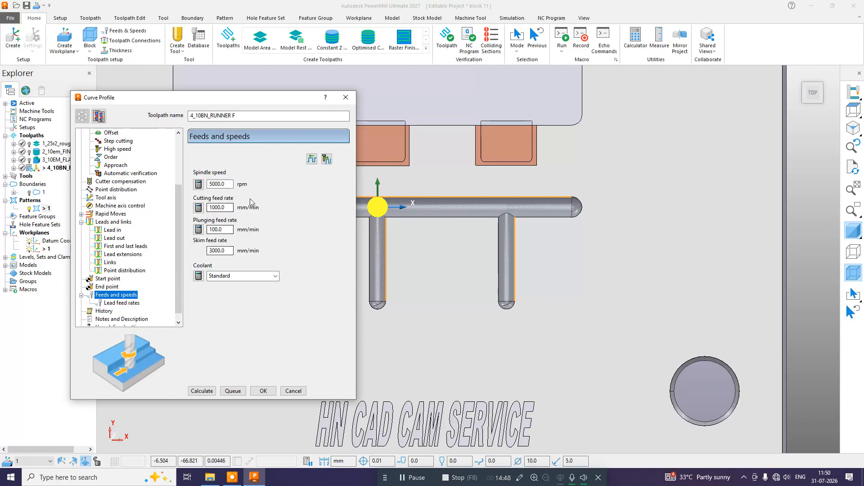
pyautogui.doubleClick(209, 208)
pyautogui.write('80')
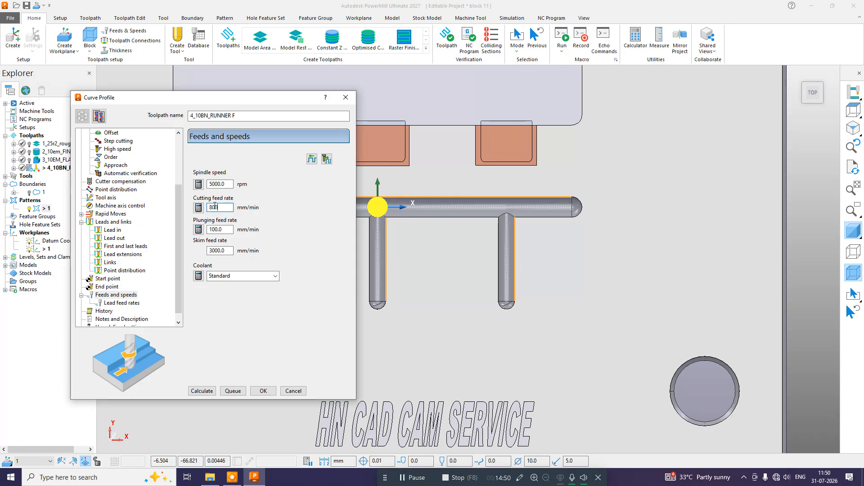
pyautogui.write('0')
pyautogui.press('Return')
pyautogui.click(207, 391)
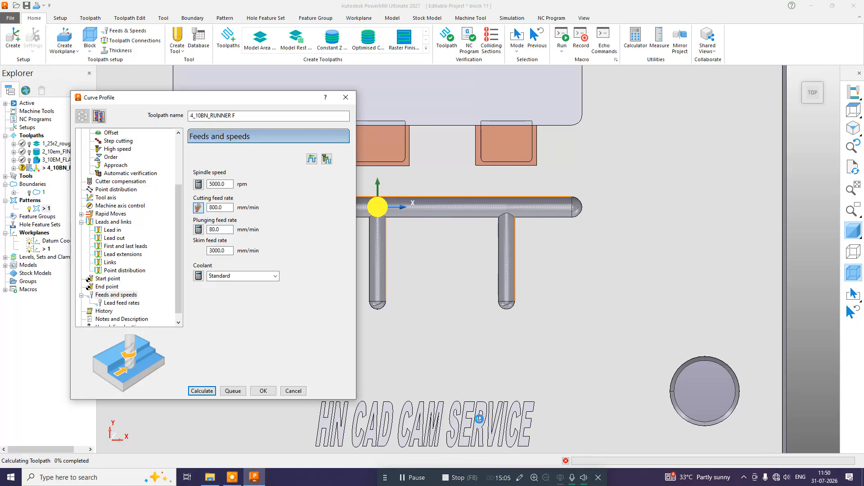
# Step: Examine the calculated runner toolpath against the channel walls and rounded branch ends, up close and from the top
pyautogui.scroll(5, 418, 200)
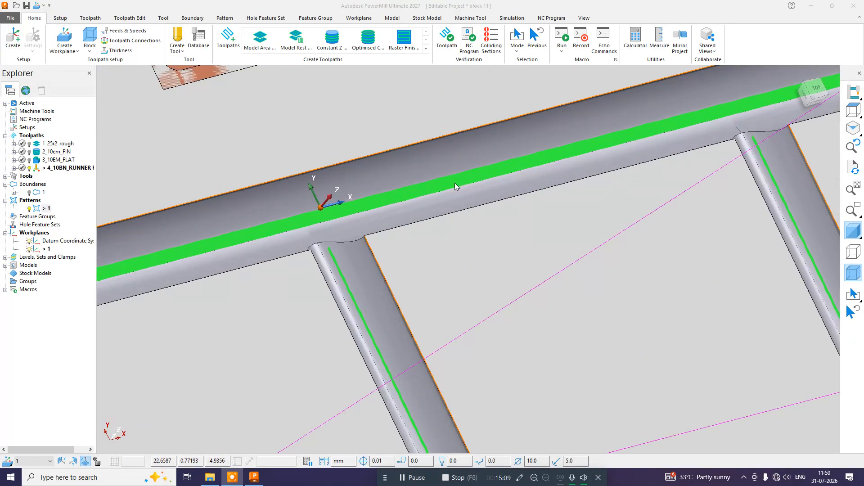
pyautogui.scroll(-4, 455, 183)
pyautogui.scroll(6, 640, 274)
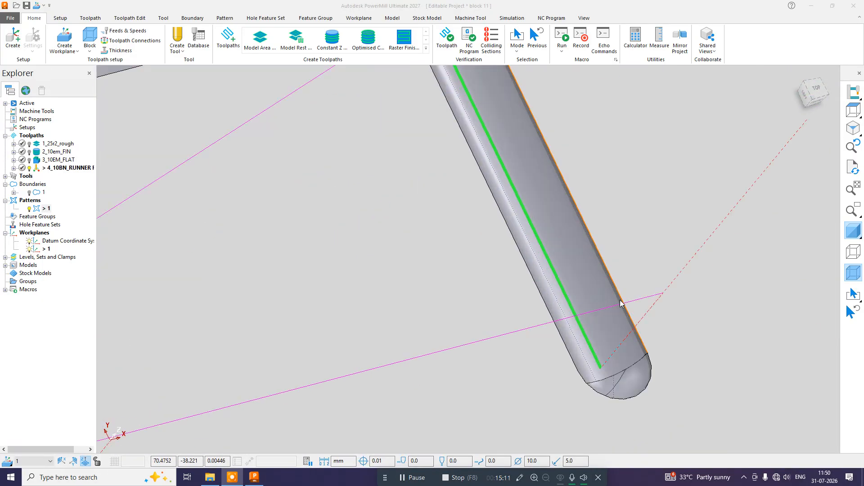
pyautogui.scroll(-3, 560, 301)
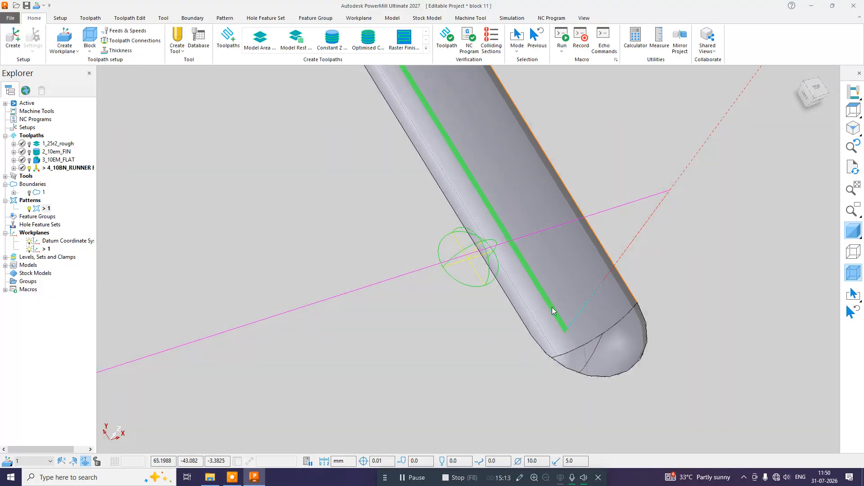
pyautogui.scroll(3, 613, 352)
pyautogui.click(658, 41)
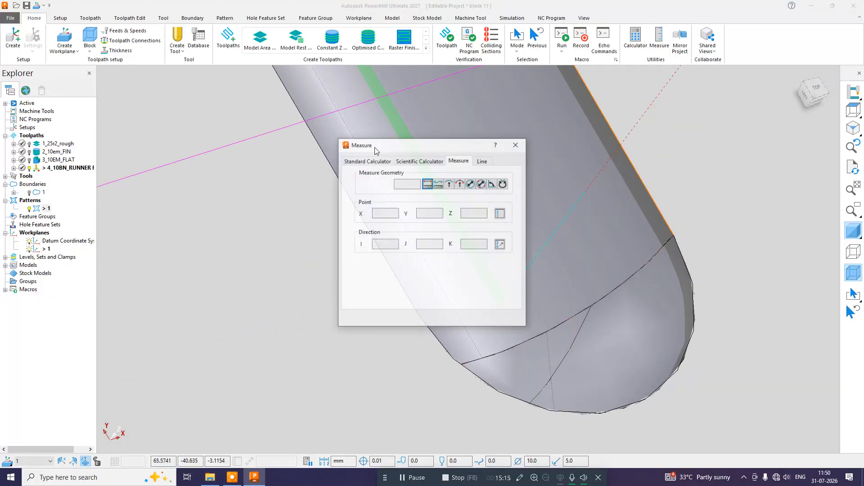
pyautogui.click(547, 330)
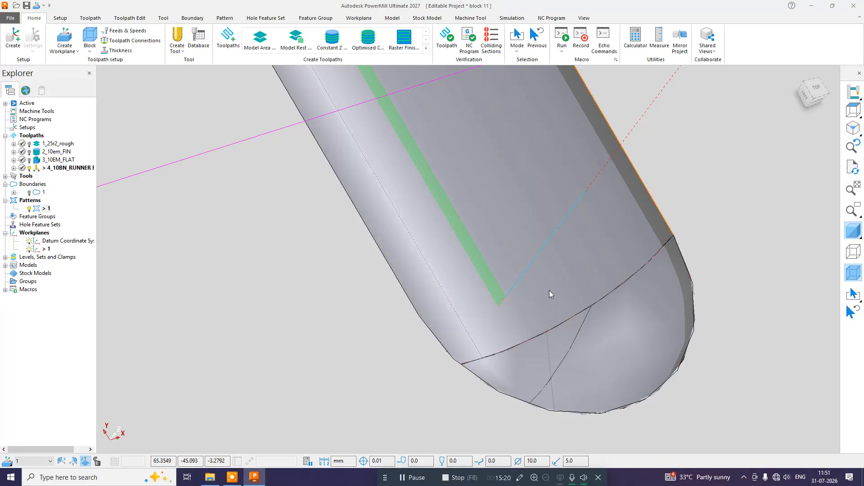
pyautogui.click(853, 110)
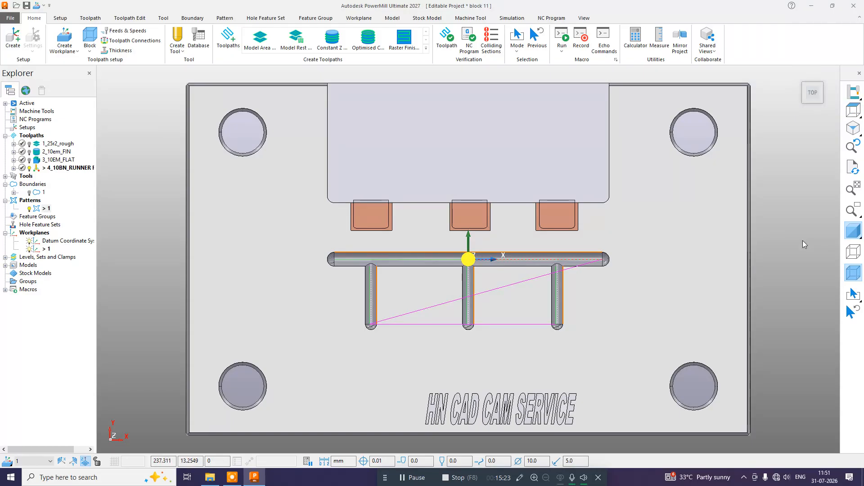
pyautogui.click(852, 253)
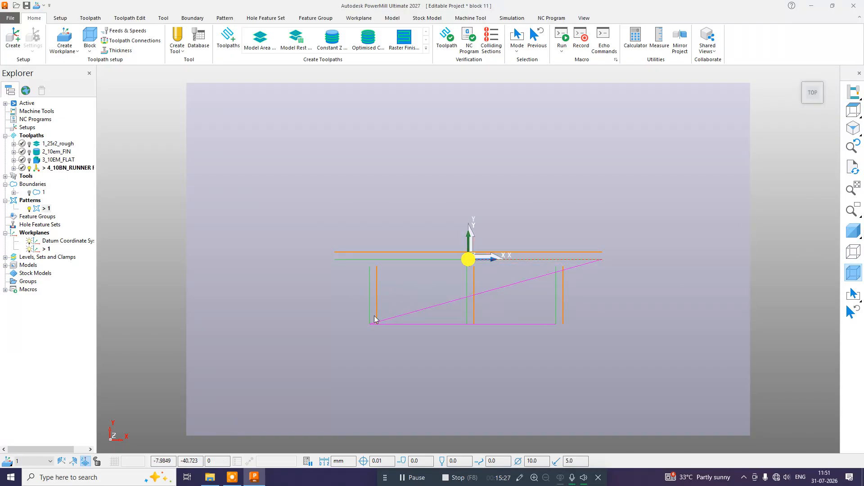
# Step: Reopen the 4_10BN_RUNNER F toolpath for editing, clear its curve pattern and overwrite it as an uncalculated toolpath
pyautogui.rightClick(81, 168)
pyautogui.click(160, 185)
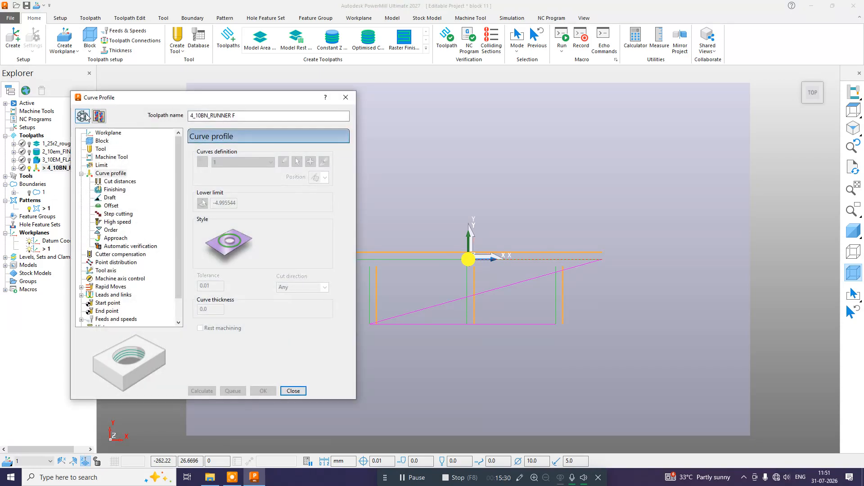
pyautogui.click(82, 117)
pyautogui.click(243, 162)
pyautogui.click(252, 201)
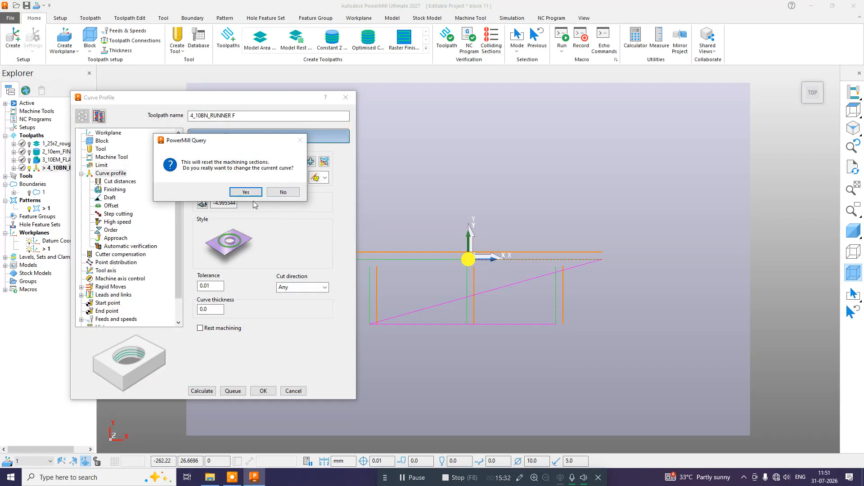
pyautogui.click(246, 194)
pyautogui.click(263, 391)
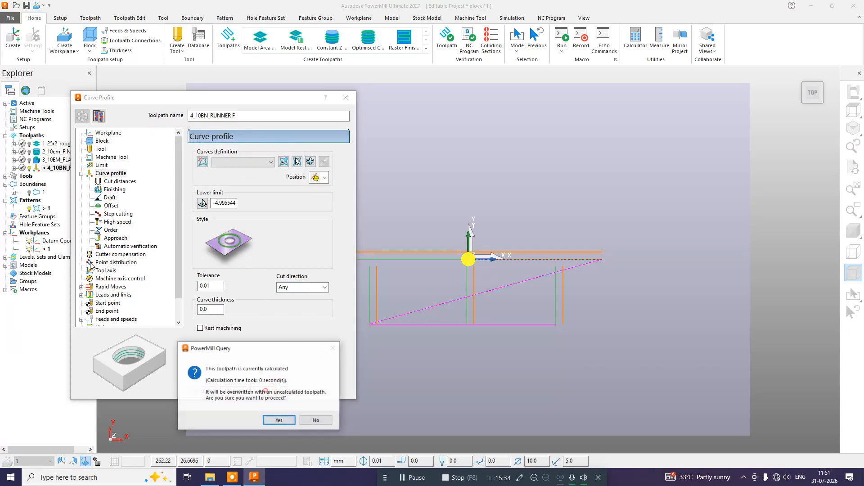
pyautogui.click(280, 421)
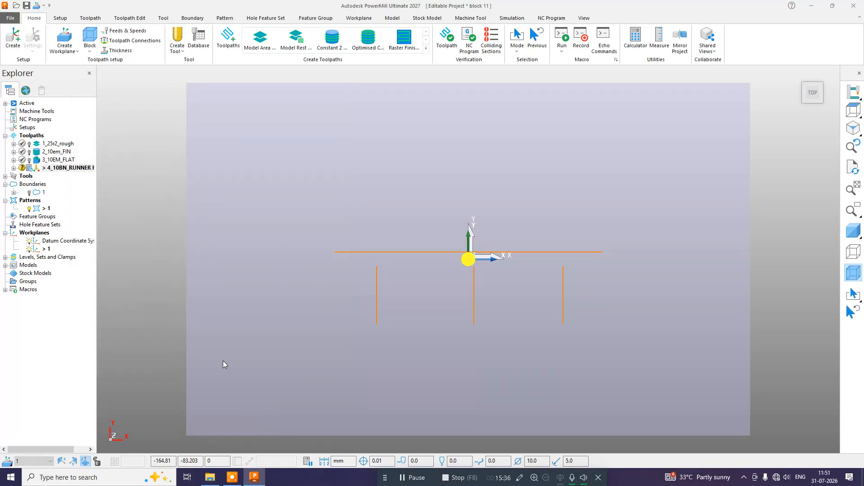
# Step: Delete the three branch channel curves from pattern 1 in the curve editor, keeping only the main runner curve
pyautogui.rightClick(44, 209)
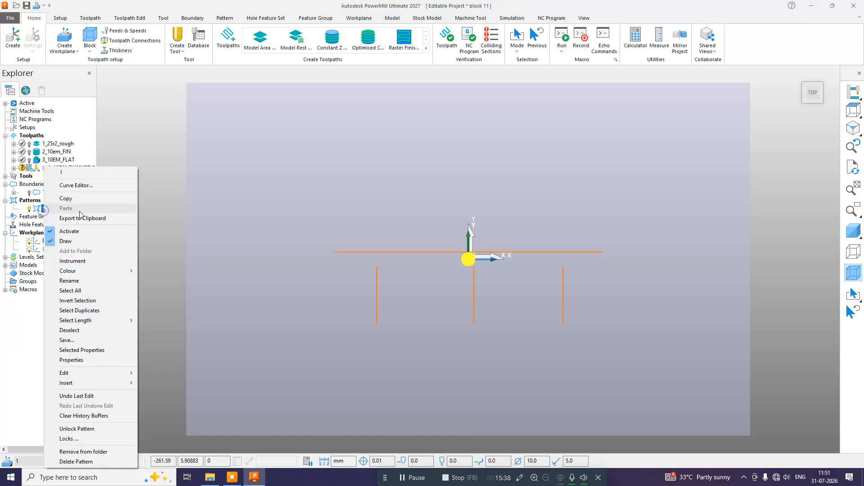
pyautogui.click(72, 183)
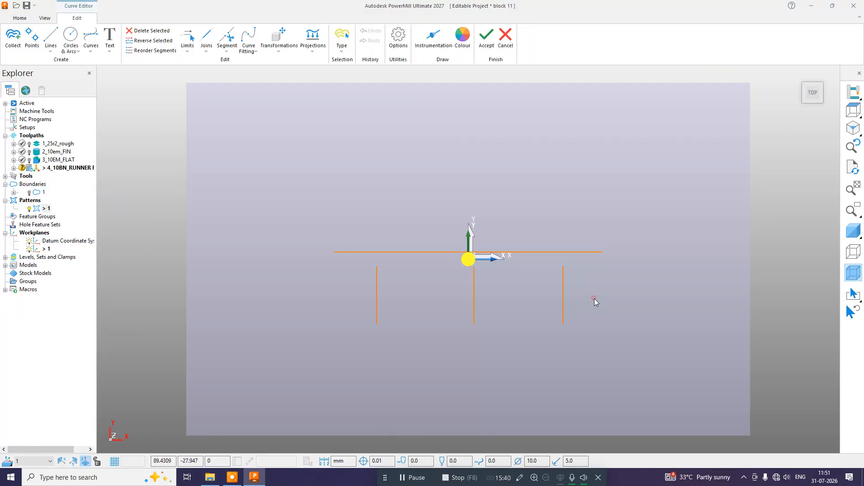
pyautogui.moveTo(594, 301); pyautogui.dragTo(289, 331)
pyautogui.press('Delete')
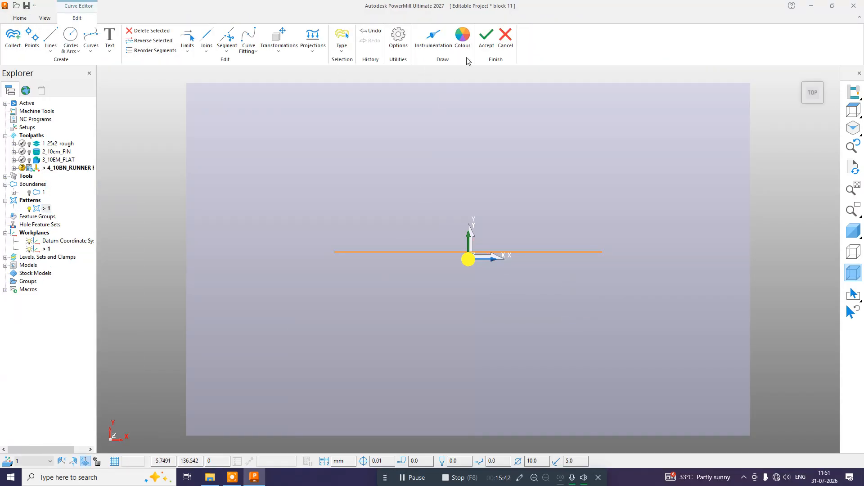
pyautogui.click(486, 37)
# Step: Assign pattern 1 as the runner toolpath's curve again, accept its machining sections and recalculate the toolpath
pyautogui.rightClick(76, 167)
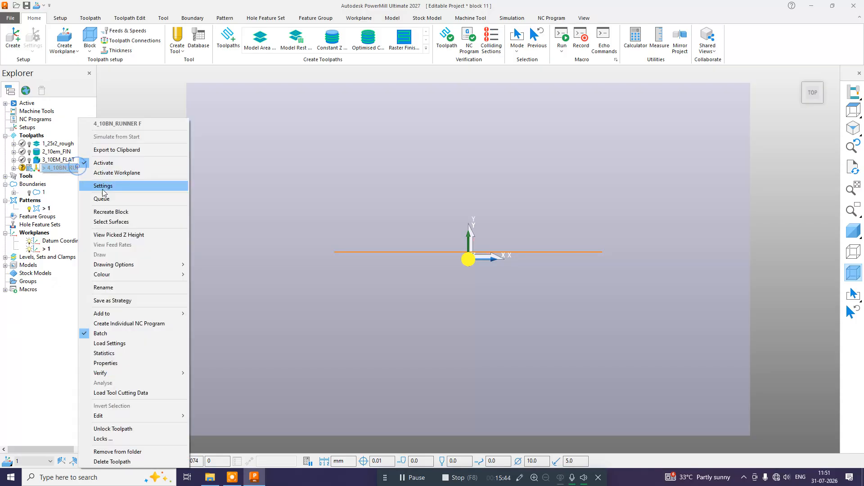
pyautogui.click(103, 190)
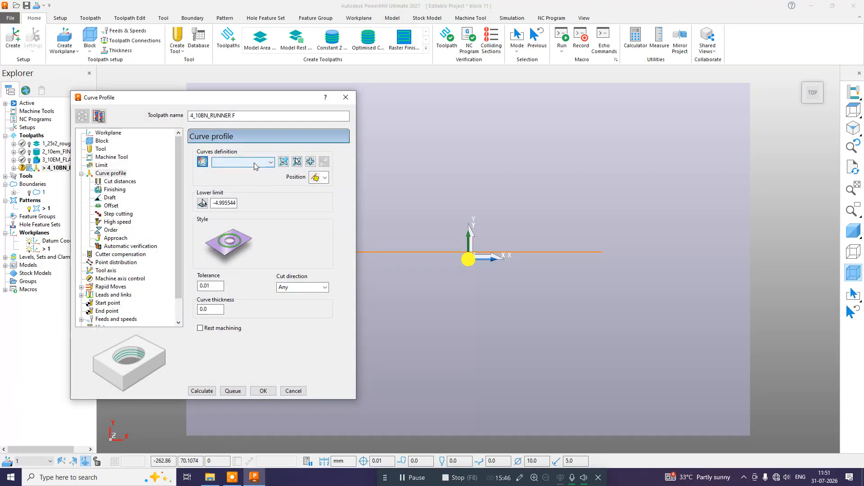
pyautogui.click(255, 166)
pyautogui.click(228, 183)
pyautogui.click(323, 162)
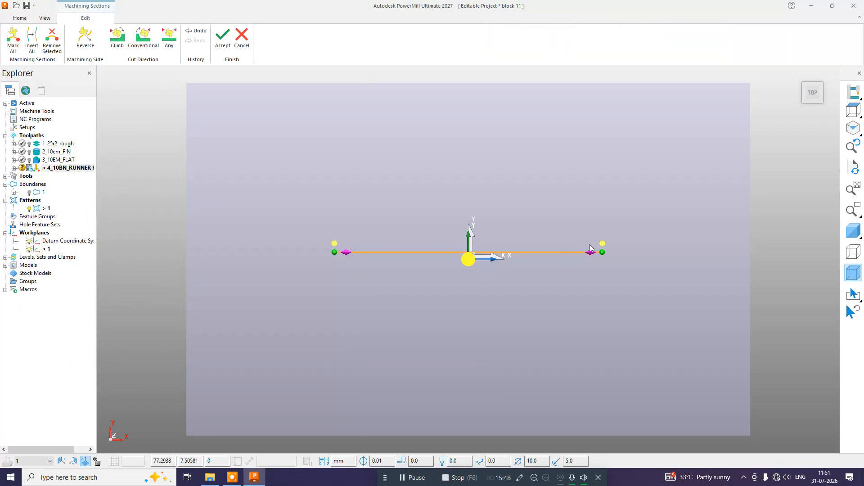
pyautogui.click(223, 38)
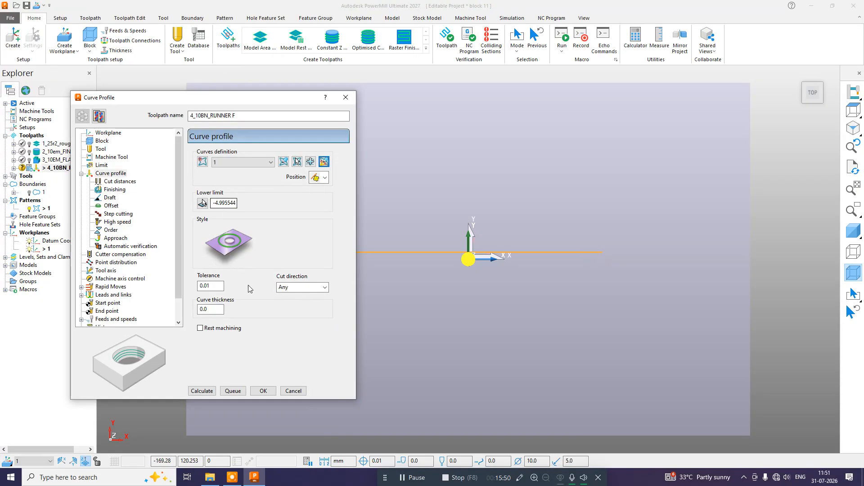
pyautogui.click(208, 391)
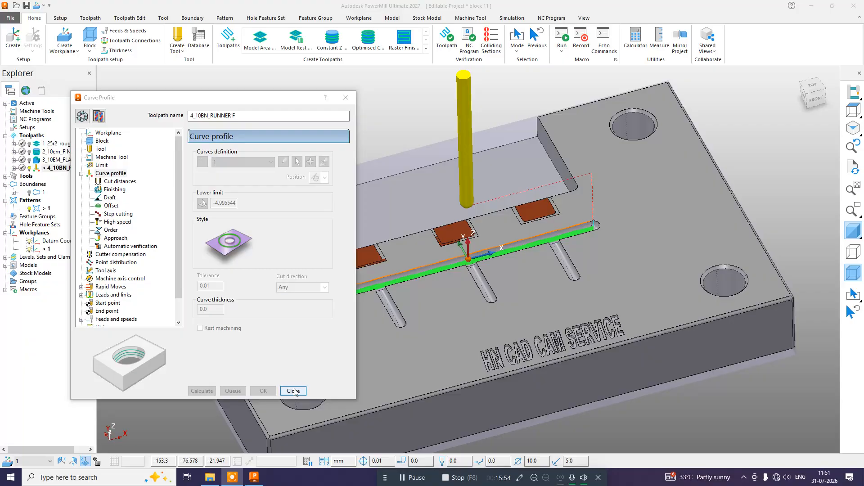
pyautogui.click(294, 391)
pyautogui.scroll(5, 461, 267)
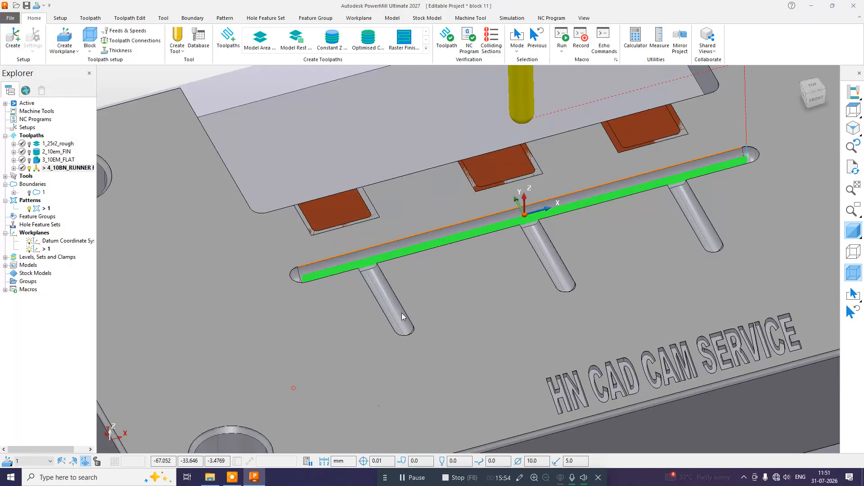
pyautogui.scroll(-5, 438, 183)
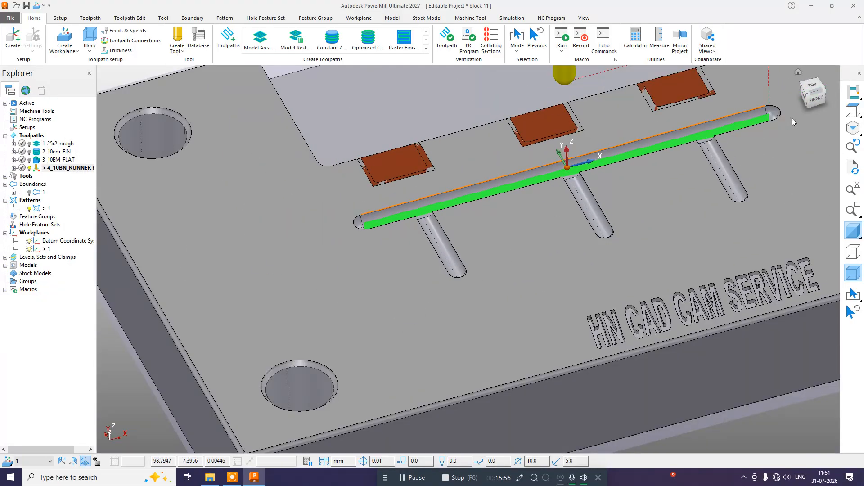
pyautogui.click(852, 109)
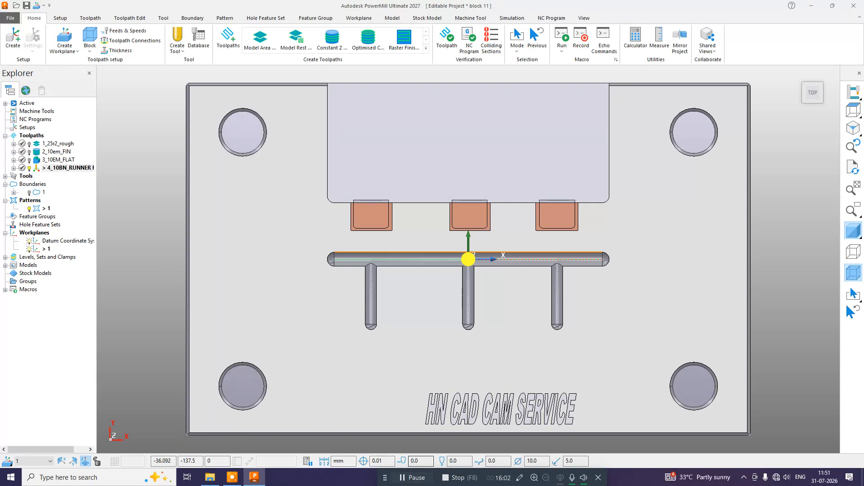
pyautogui.click(410, 478)
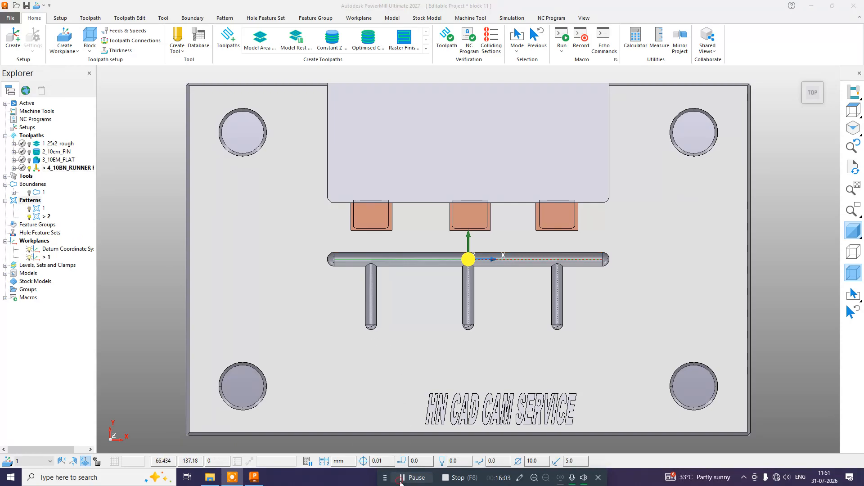
# Step: Try to trace composite curves along the +X wall edge of each of the three branch channels in pattern 2
pyautogui.rightClick(39, 217)
pyautogui.click(58, 189)
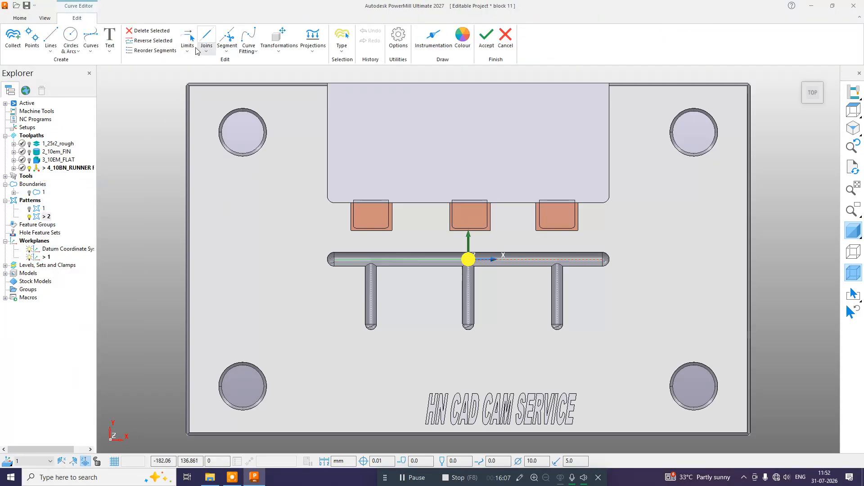
pyautogui.click(89, 56)
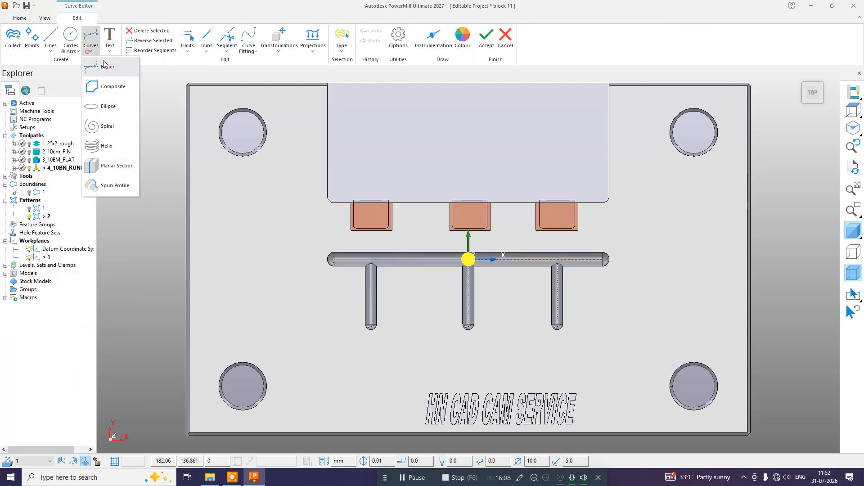
pyautogui.click(115, 87)
pyautogui.scroll(5, 411, 274)
pyautogui.click(300, 308)
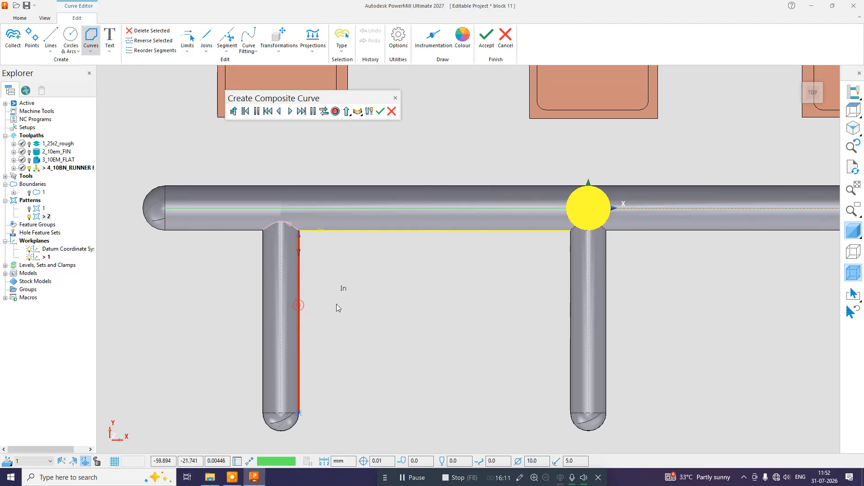
pyautogui.click(336, 112)
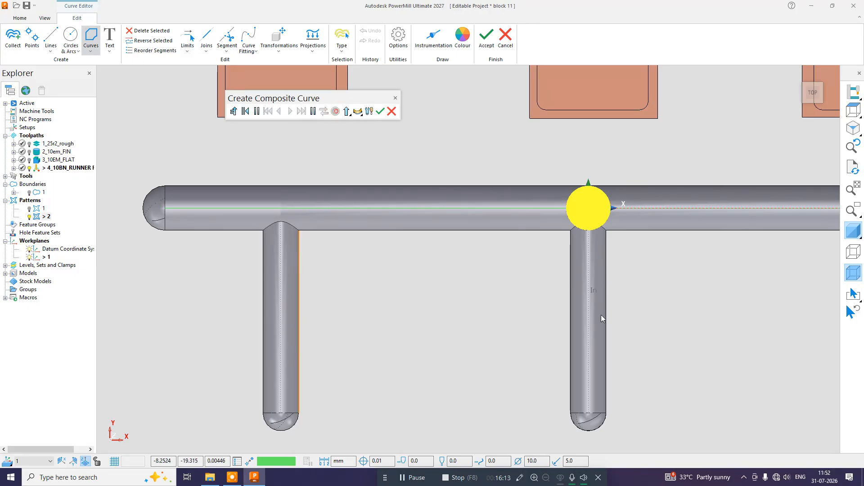
pyautogui.click(608, 325)
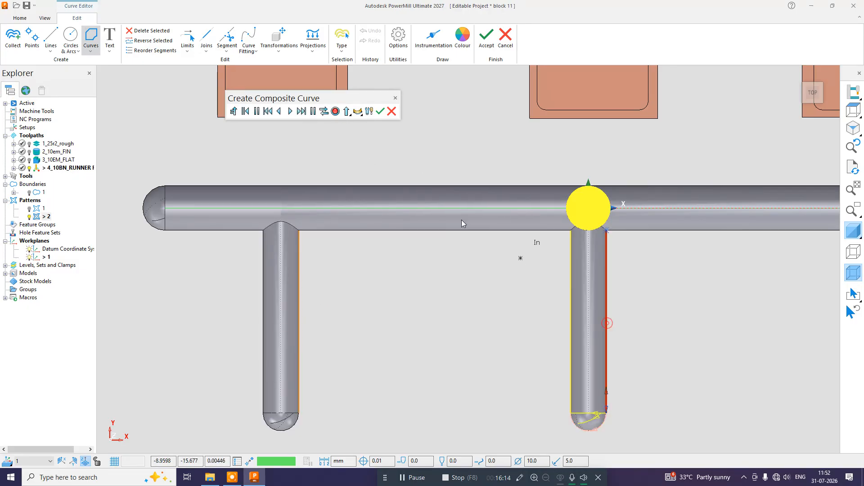
pyautogui.click(336, 112)
pyautogui.scroll(-3, 325, 183)
pyautogui.click(509, 224)
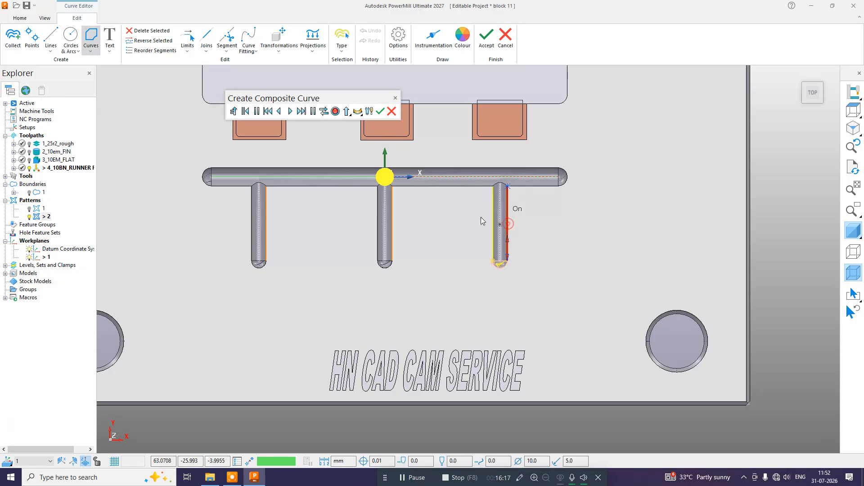
pyautogui.click(384, 113)
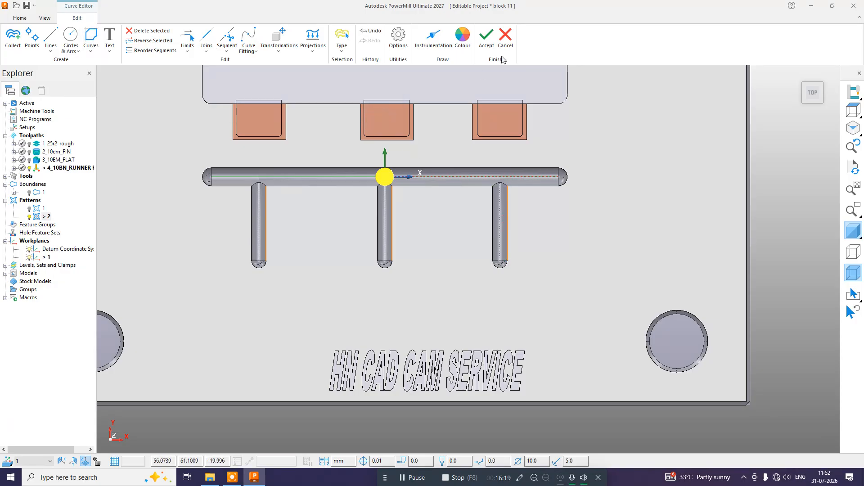
pyautogui.click(487, 38)
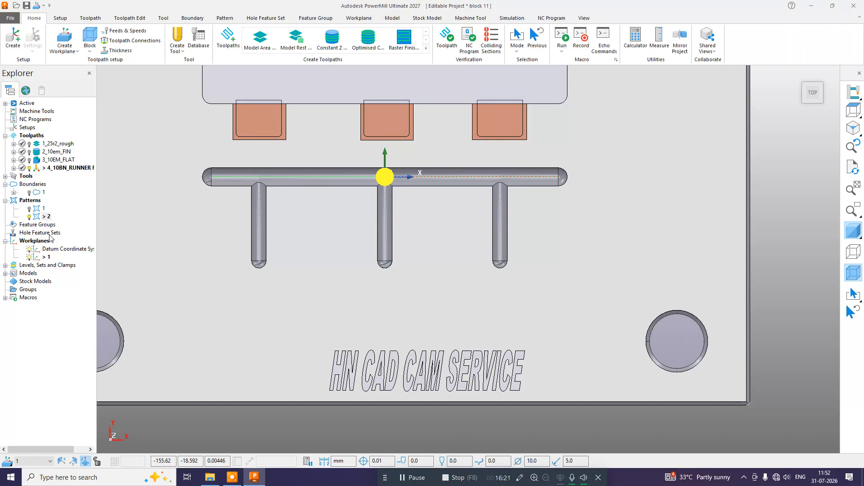
# Step: Create composite curves in pattern 2 along the +X wall edges of the three branch channels and accept the edit
pyautogui.rightClick(45, 217)
pyautogui.click(68, 199)
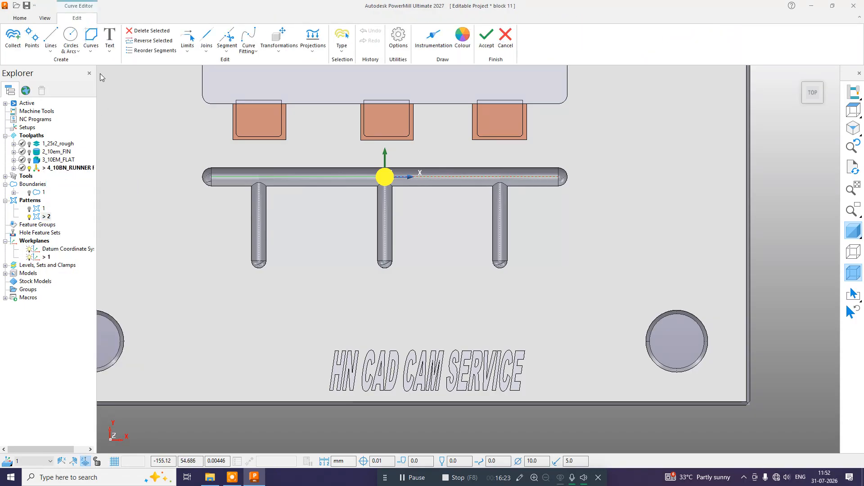
pyautogui.click(91, 39)
pyautogui.click(108, 86)
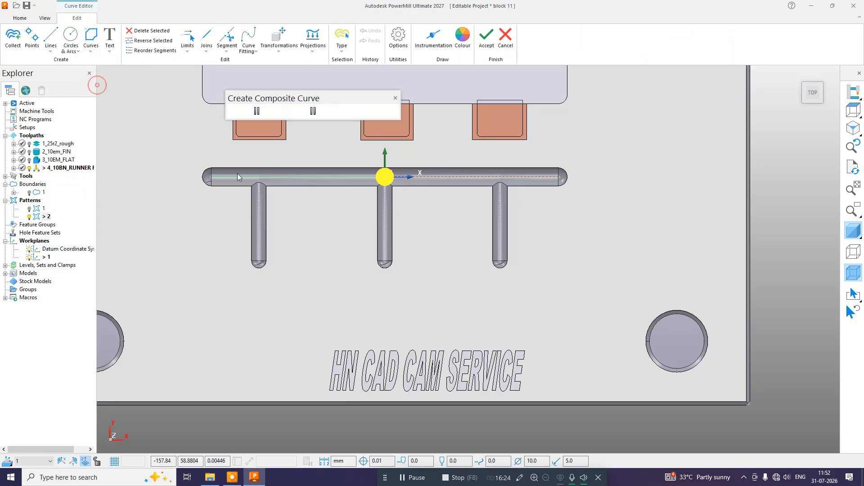
pyautogui.click(265, 209)
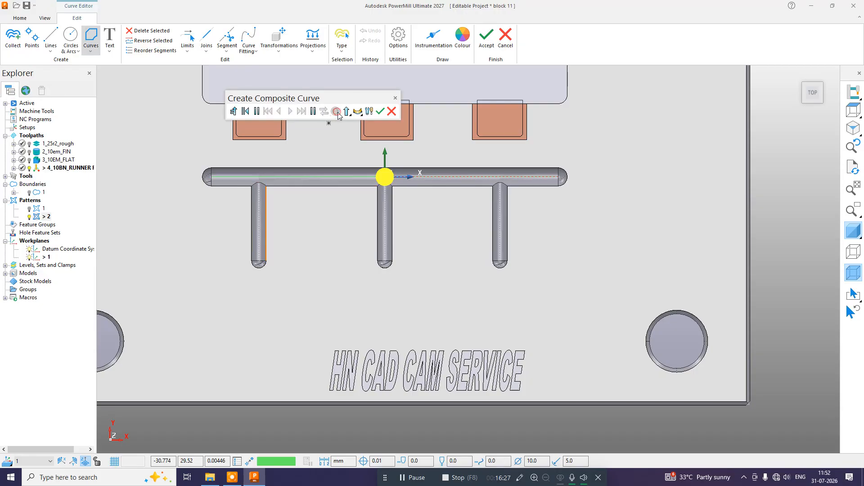
pyautogui.click(395, 222)
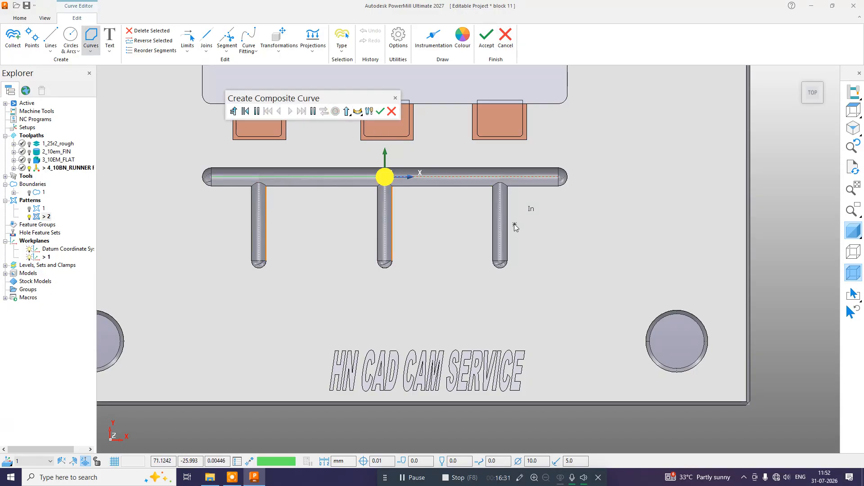
pyautogui.click(508, 199)
pyautogui.click(336, 111)
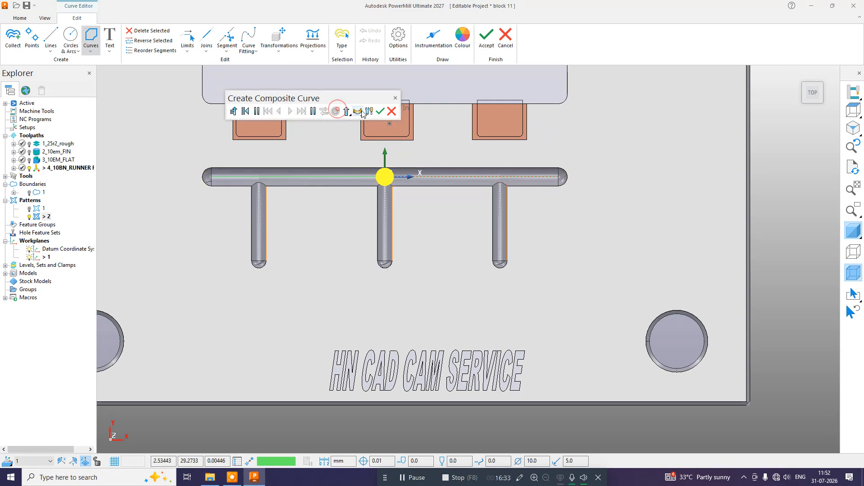
pyautogui.click(379, 112)
pyautogui.click(486, 38)
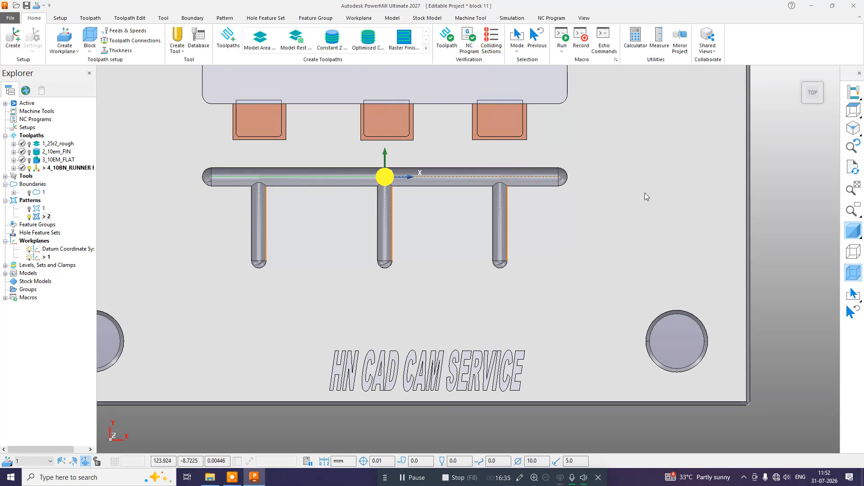
# Step: Create a new toolpath based on the 4_10BN_RUNNER F curve profile toolpath
pyautogui.rightClick(78, 169)
pyautogui.click(97, 184)
pyautogui.rightClick(68, 169)
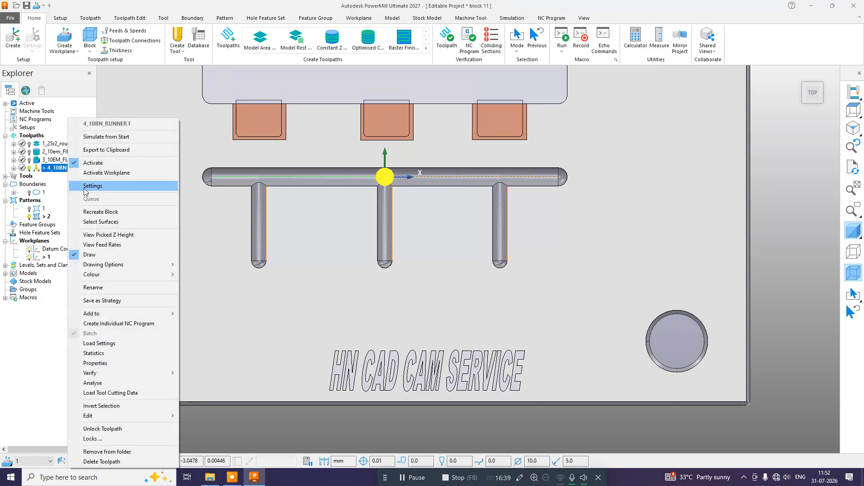
pyautogui.click(90, 184)
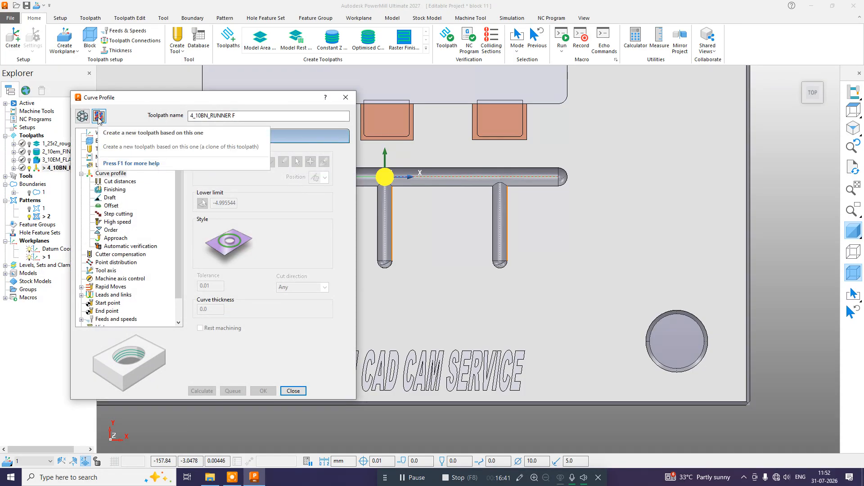
pyautogui.click(99, 117)
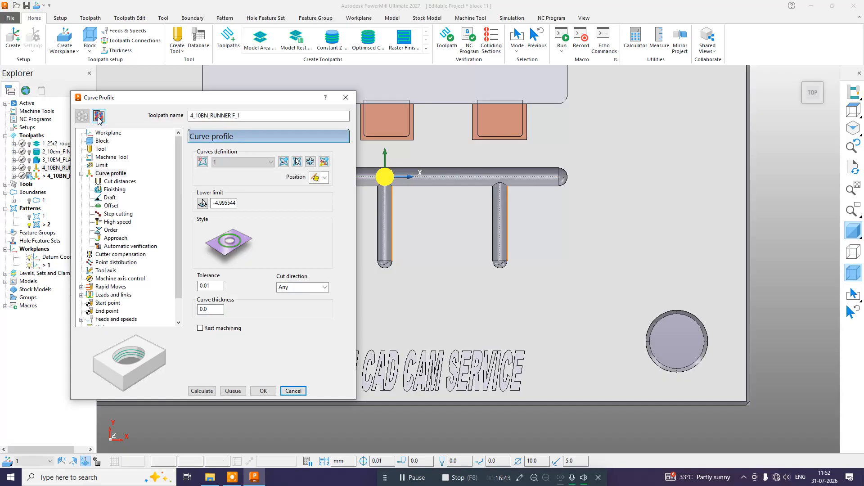
# Step: Assign pattern 2 as the copied toolpath's curve and pick its lower limit on the middle branch channel's floor, at about Z -4.14
pyautogui.click(243, 162)
pyautogui.click(232, 188)
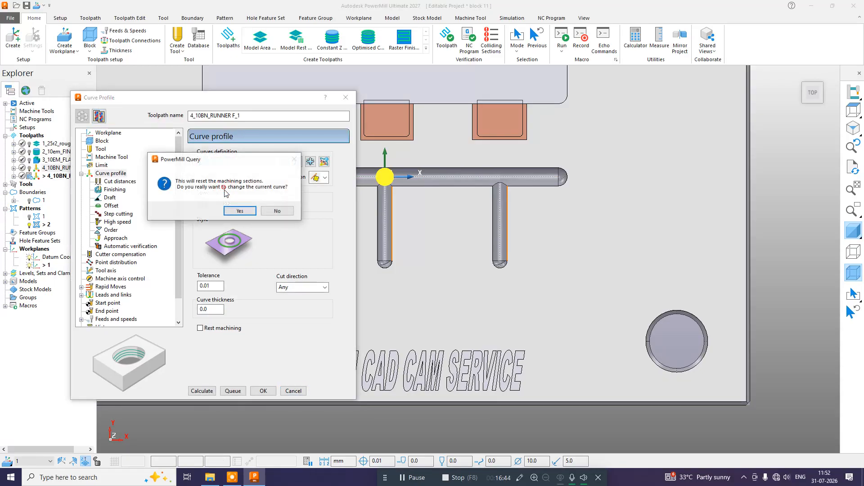
pyautogui.click(245, 211)
pyautogui.click(201, 204)
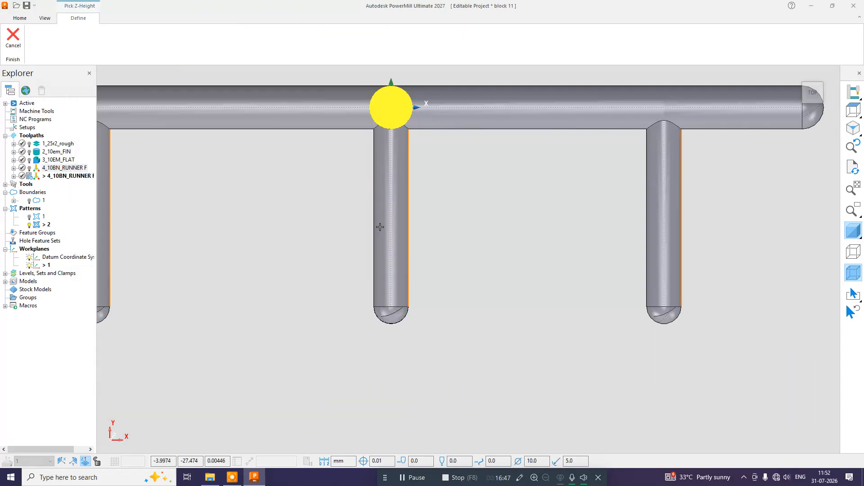
pyautogui.click(388, 225)
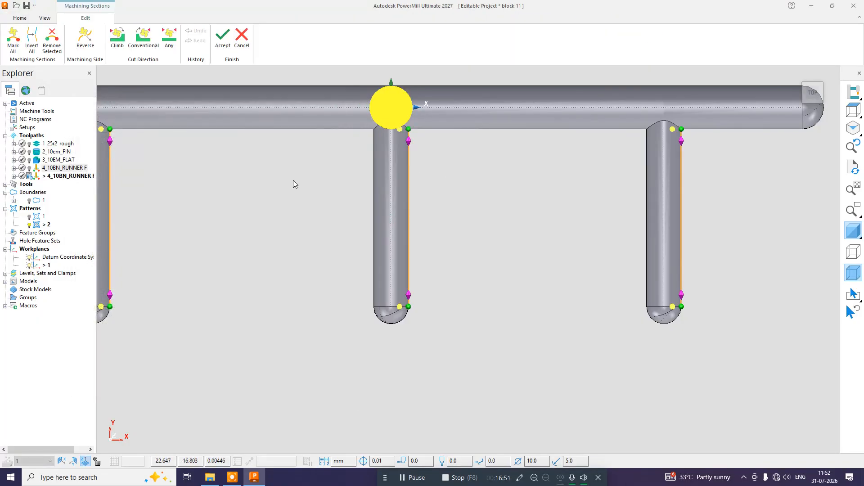
# Step: Accept the machining sections along the three branch channels and calculate the curve profile toolpath
pyautogui.scroll(-2, 289, 185)
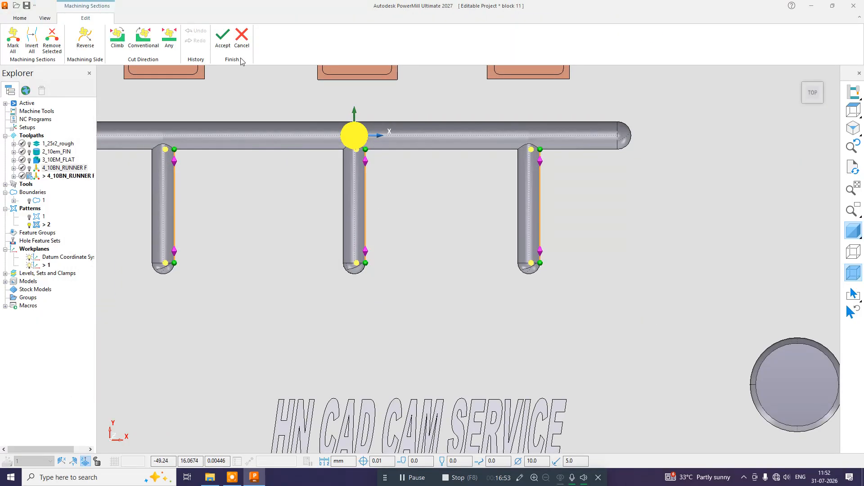
pyautogui.click(223, 36)
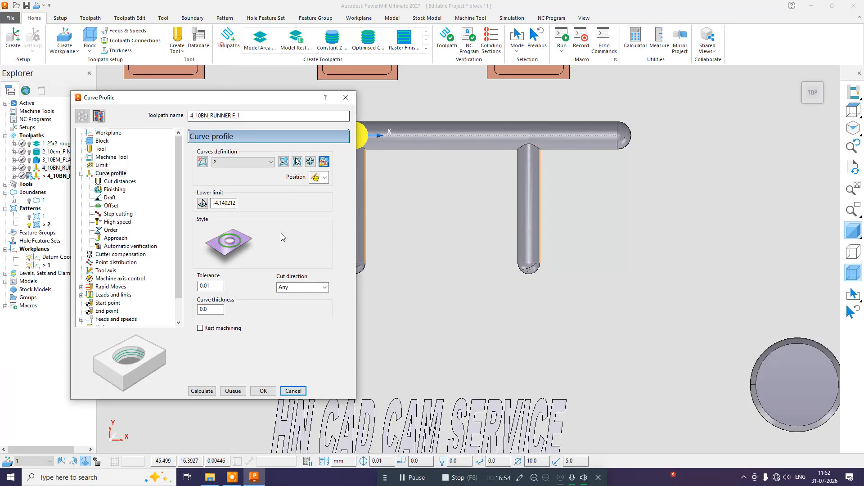
pyautogui.click(202, 392)
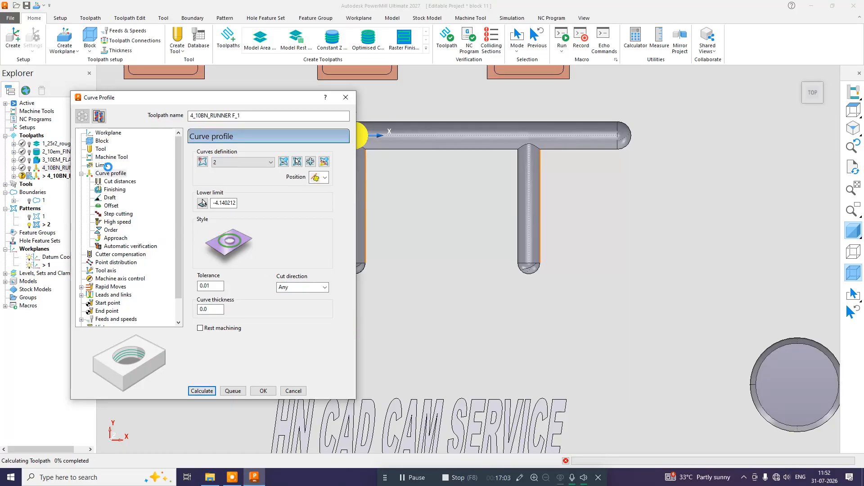
# Step: Reopen the calculated toolpath for editing and give it a new ball nosed tool, 8 mm in diameter, named 8BN
pyautogui.click(101, 149)
pyautogui.click(81, 116)
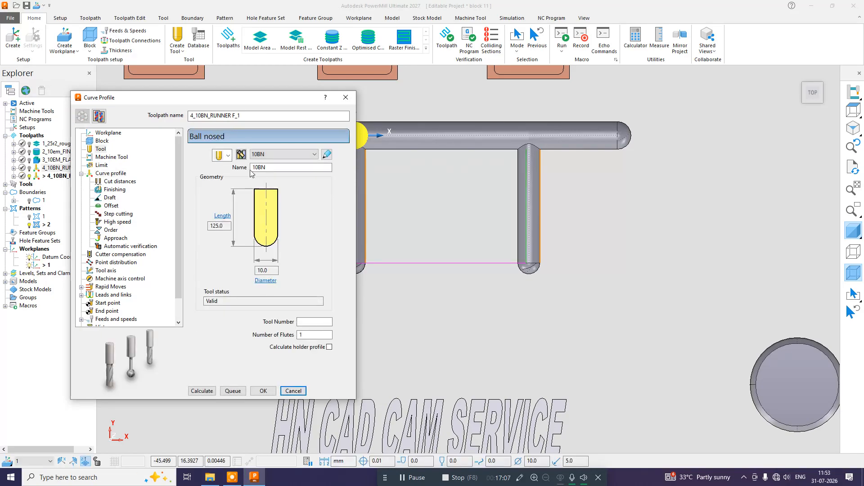
pyautogui.click(228, 155)
pyautogui.click(222, 184)
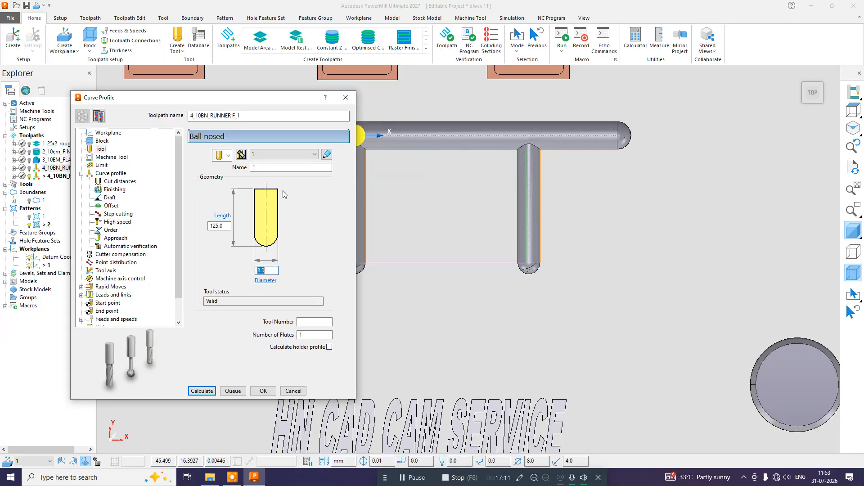
pyautogui.click(269, 166)
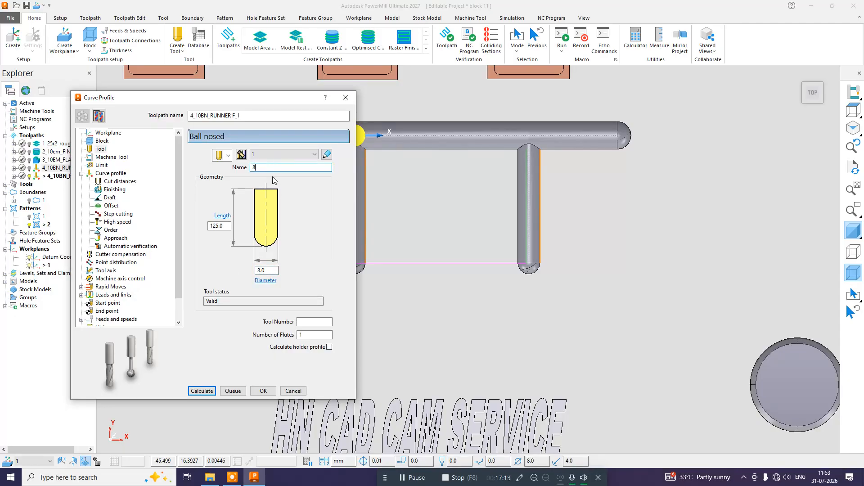
pyautogui.press('Return')
# Step: Rename the toolpath as 4_8BN_RUNNER F, recalculate it and close its settings
pyautogui.click(203, 117)
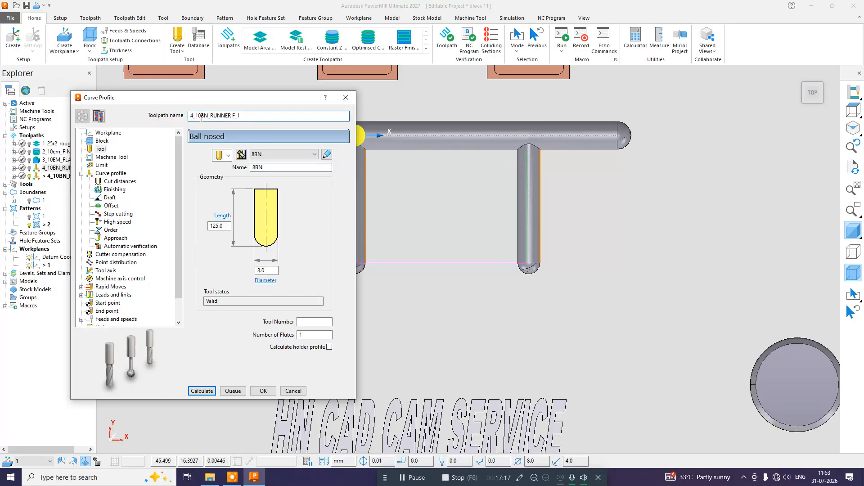
pyautogui.write('8')
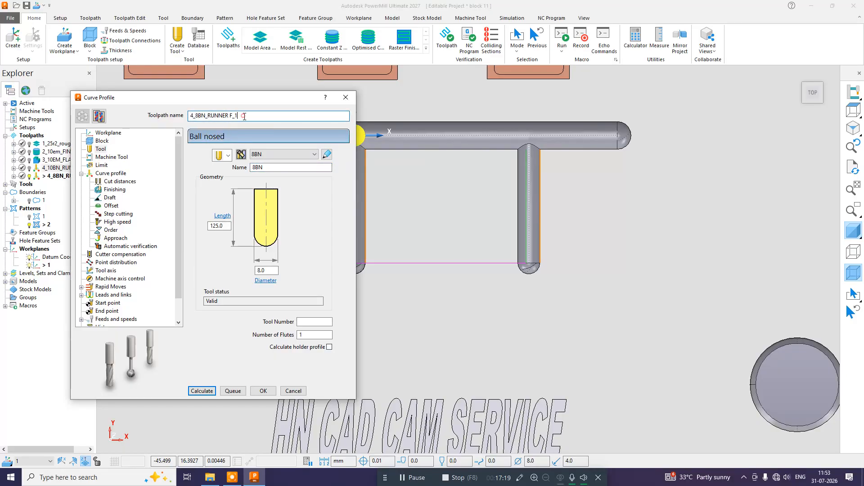
pyautogui.click(244, 117)
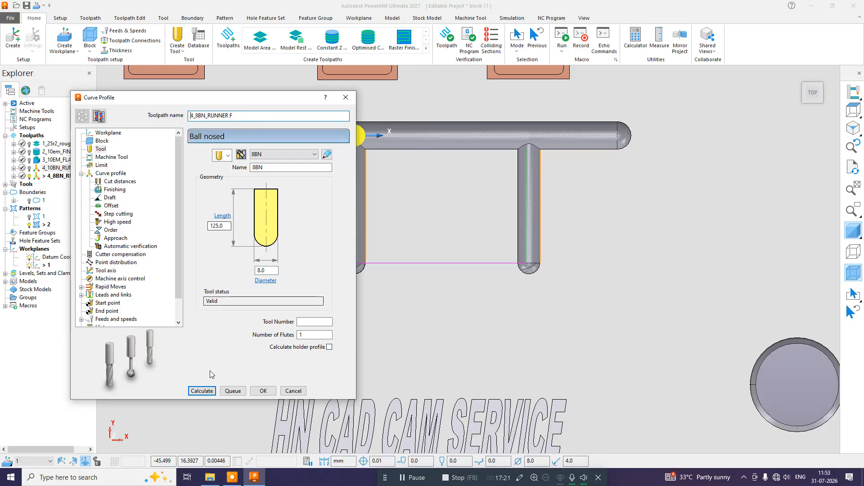
pyautogui.click(205, 391)
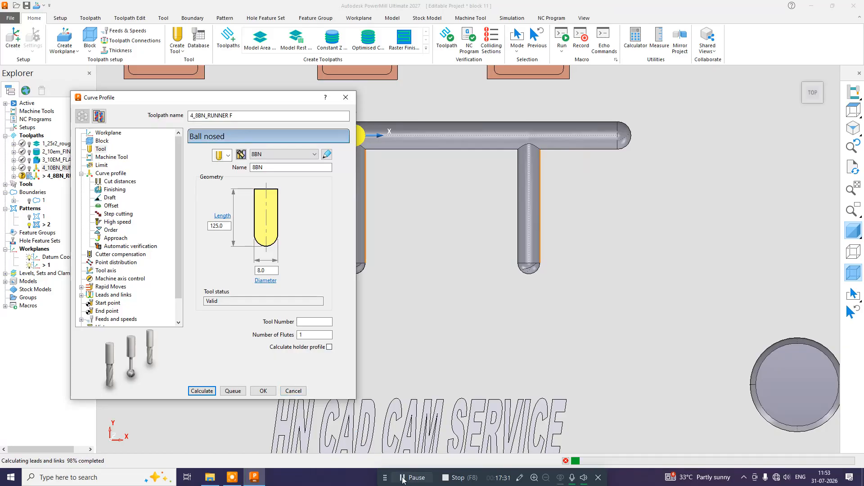
pyautogui.click(297, 391)
# Step: Examine the branch channel toolpath and the engraved HN CAD CAM SERVICE lettering from several angles
pyautogui.moveTo(313, 392); pyautogui.dragTo(552, 306, button='middle')
pyautogui.scroll(-10, 552, 307)
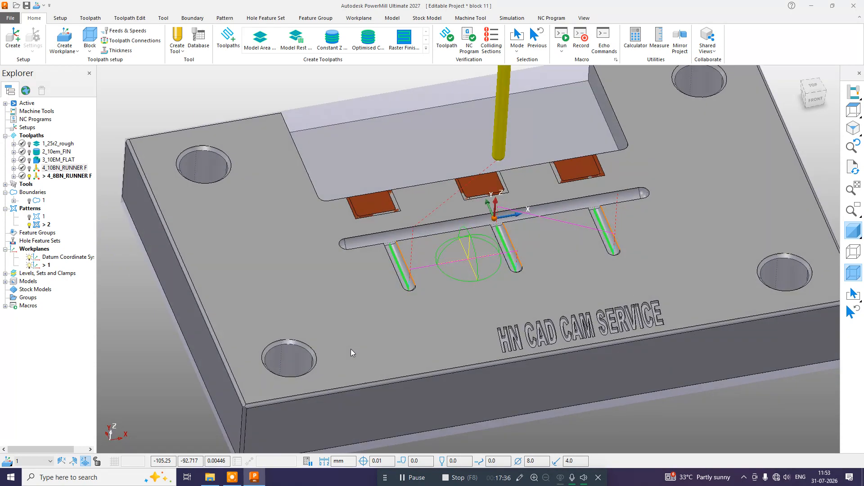
pyautogui.click(853, 110)
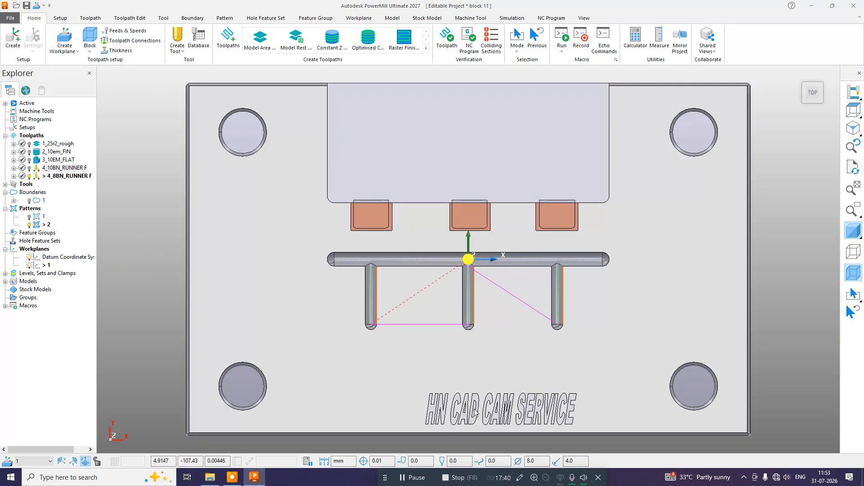
pyautogui.scroll(5, 477, 407)
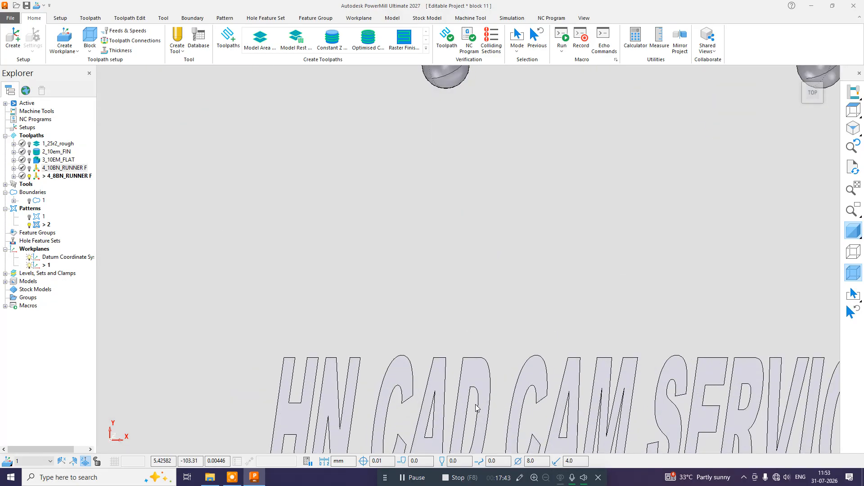
pyautogui.scroll(-4, 369, 305)
pyautogui.moveTo(450, 308); pyautogui.dragTo(543, 259, button='middle')
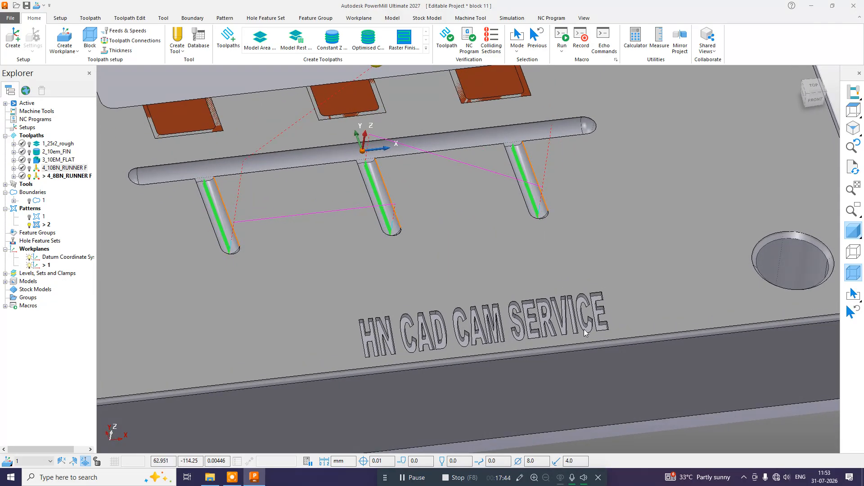
pyautogui.scroll(4, 588, 328)
pyautogui.moveTo(607, 295); pyautogui.dragTo(715, 193, button='middle')
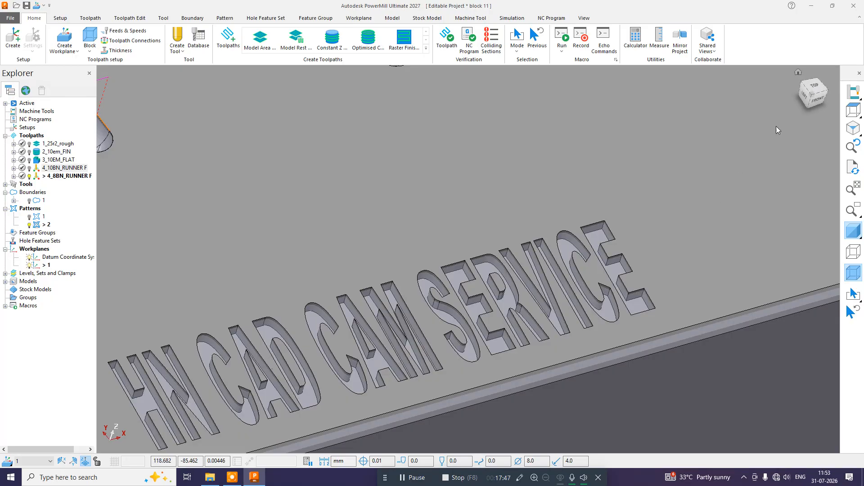
pyautogui.click(854, 111)
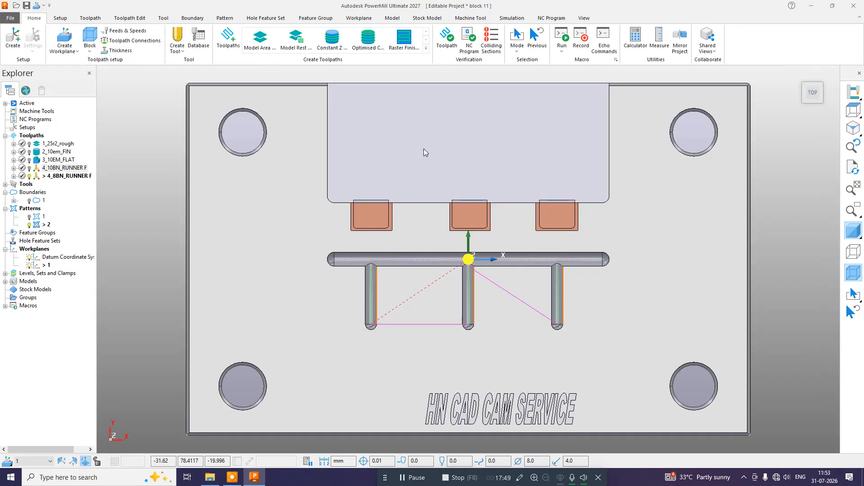